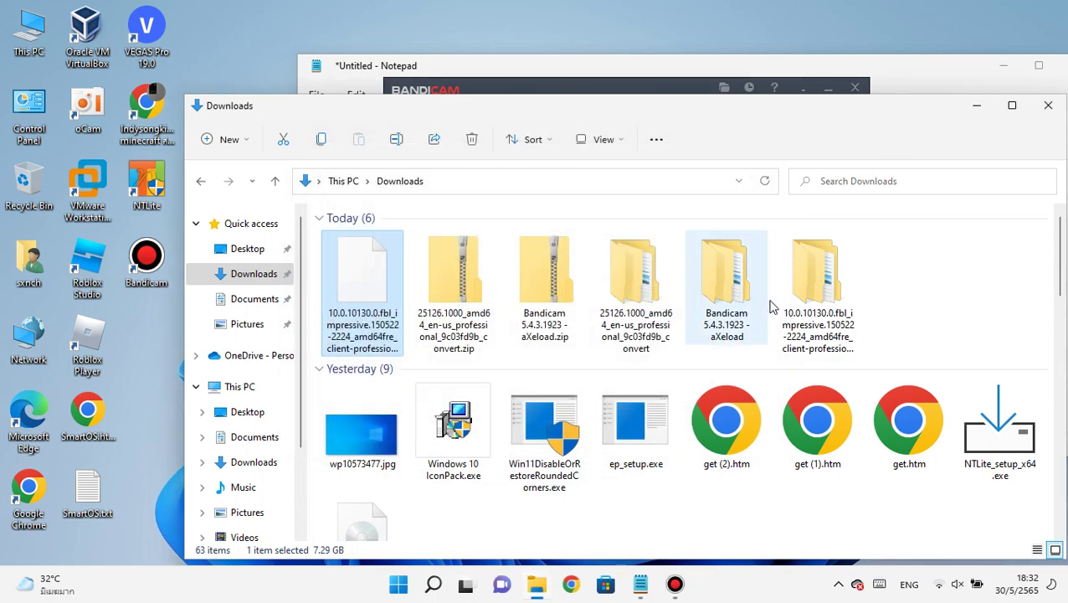
Open the 10.0.10130.0.fbl_impressive folder in Downloads and copy the disc image file inside it
left_click(813, 293)
double_click(812, 293)
scroll(679, 327, "down", 4)
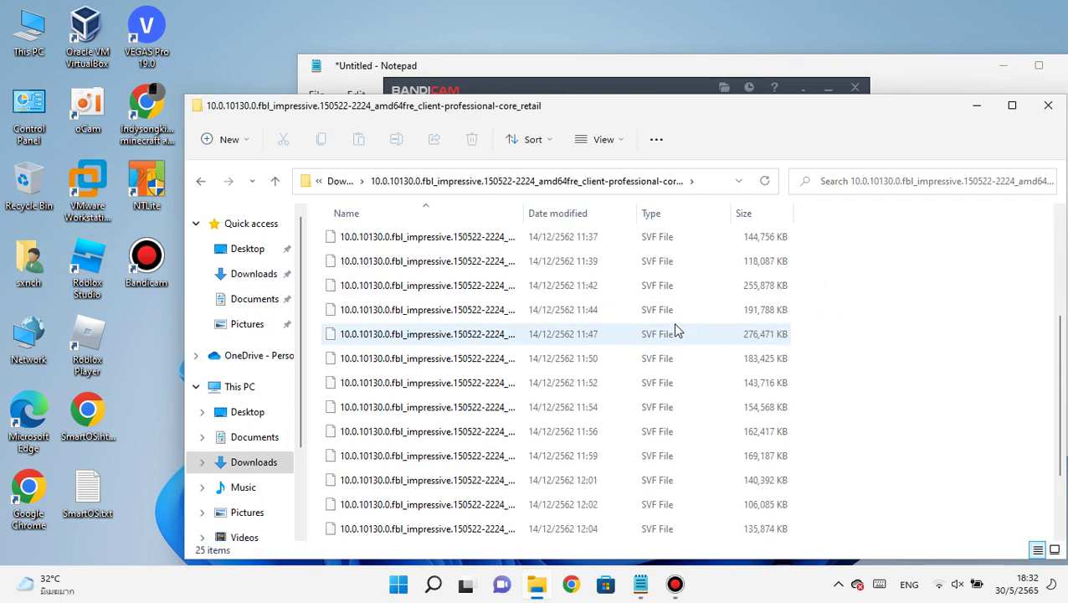
scroll(675, 329, "up", 5)
left_click(389, 243)
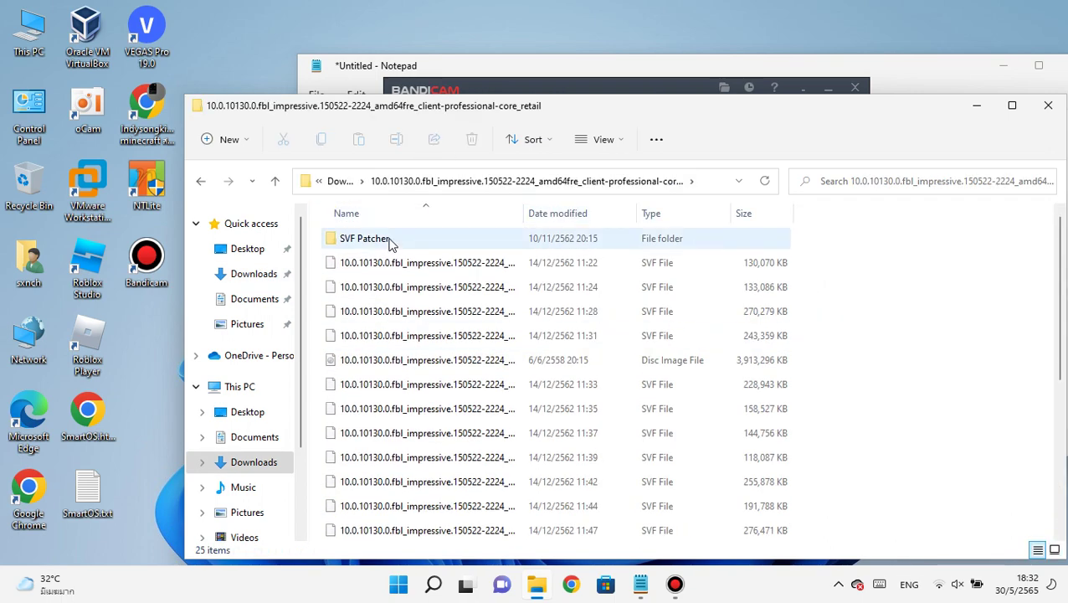
left_click(452, 363)
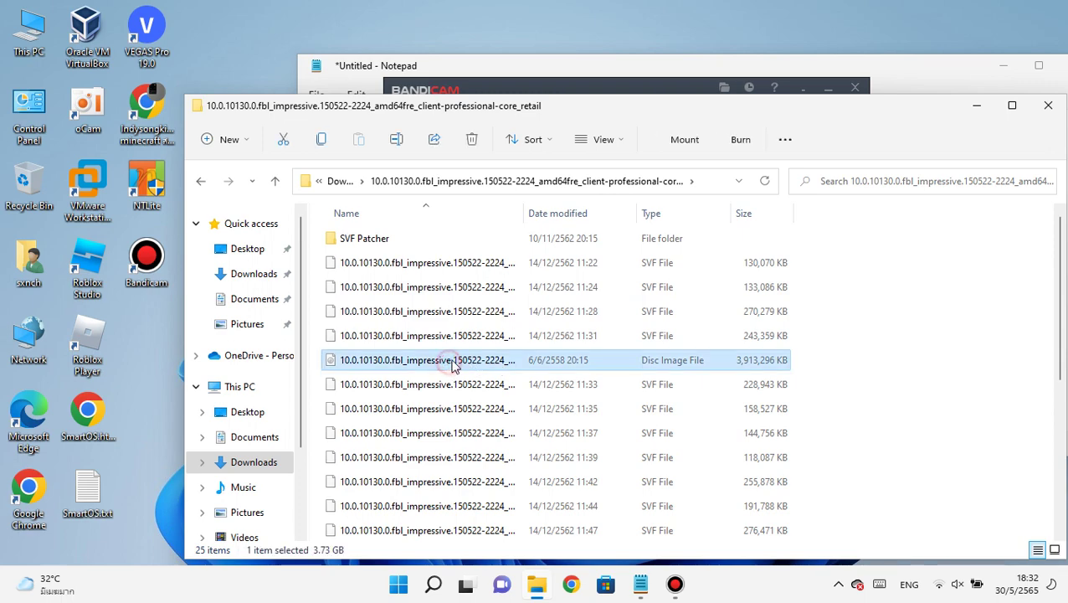
right_click(420, 359)
left_click(458, 264)
Paste the copied disc image into New Volume (D:) and move the copy progress window aside
scroll(201, 469, "down", 2)
left_click(226, 481)
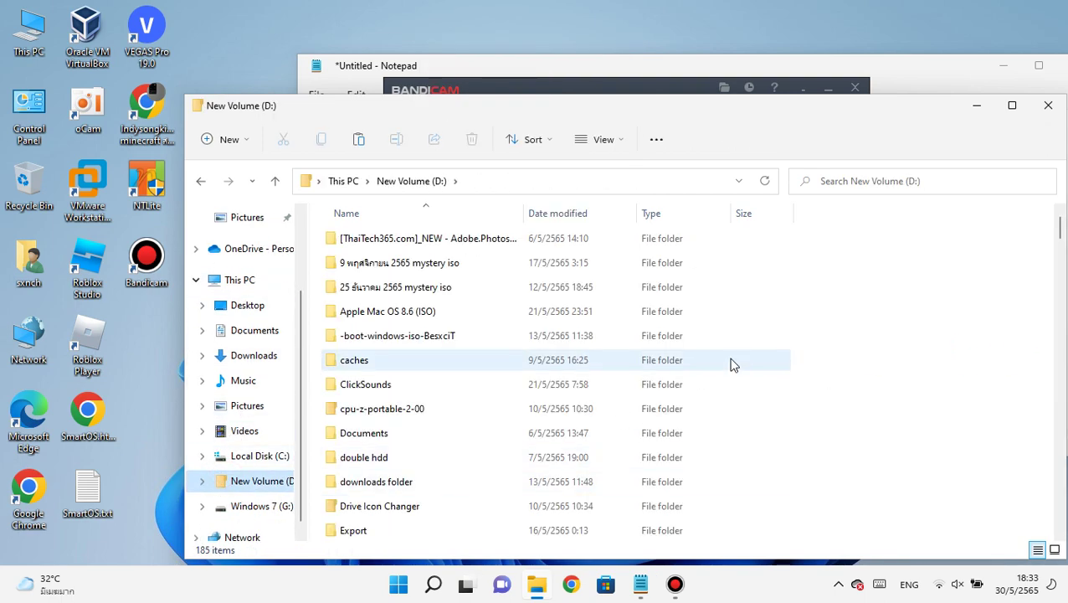
right_click(858, 362)
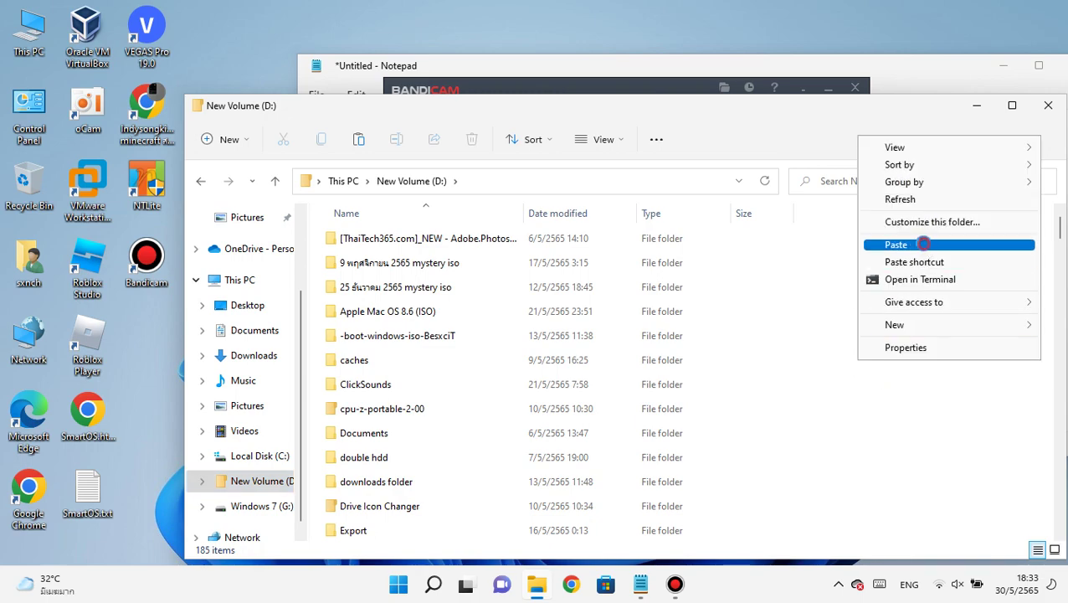
left_click(926, 245)
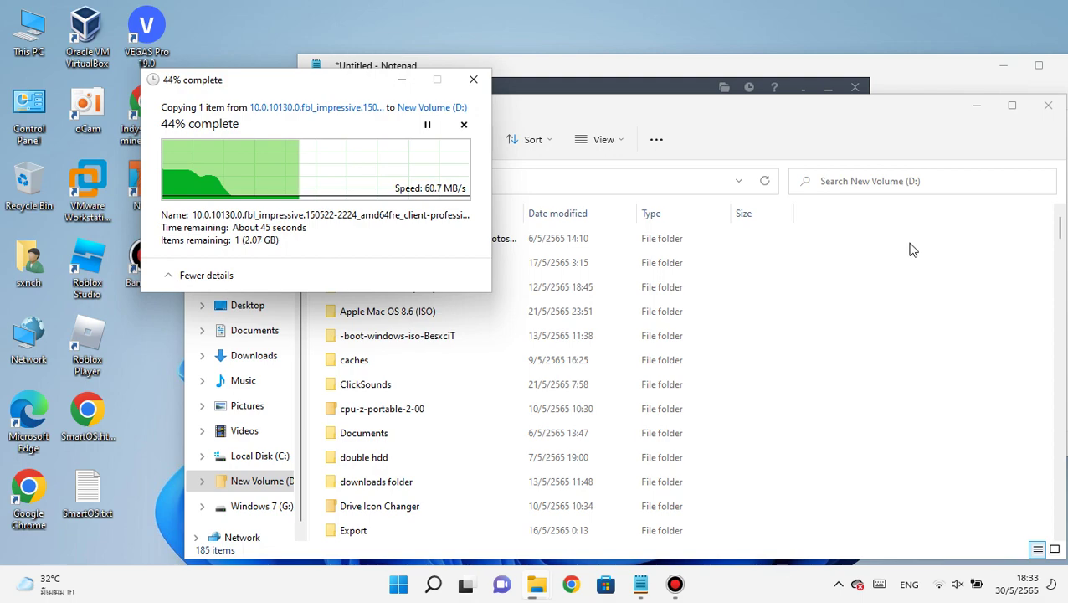
left_click_drag(266, 81, 392, 89)
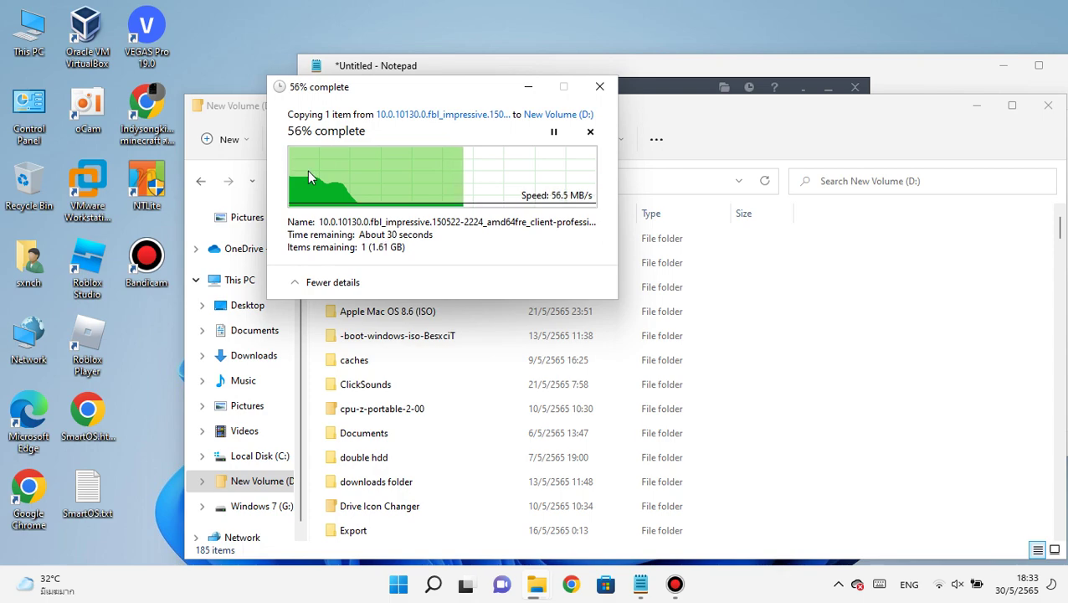
Review the build name and product key noted in Notepad and check the progress of the file copy
left_click(511, 67)
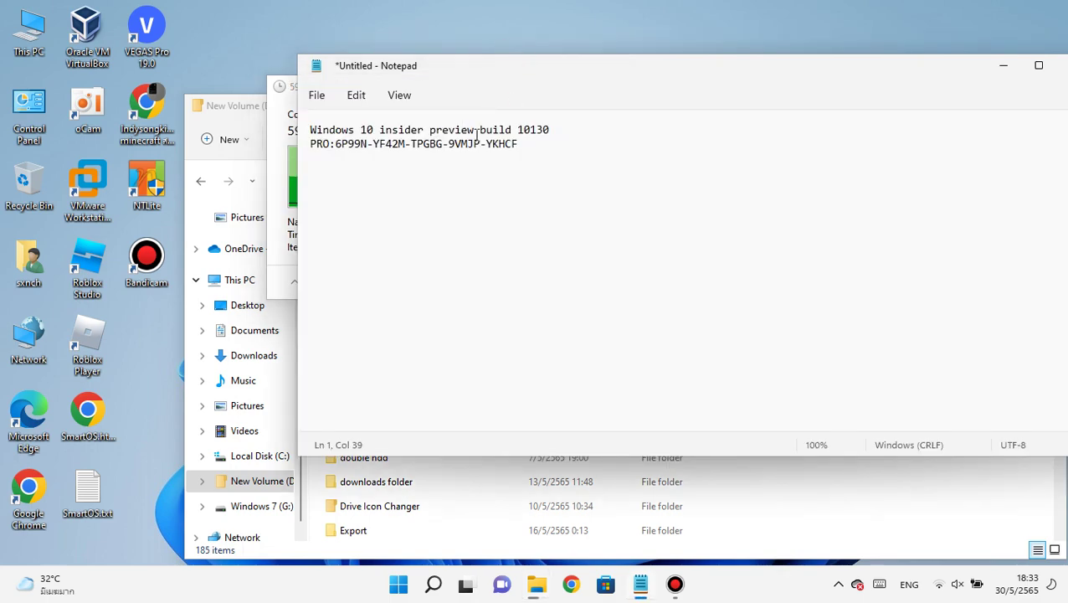
triple_click(521, 153)
left_click(462, 157)
left_click(293, 189)
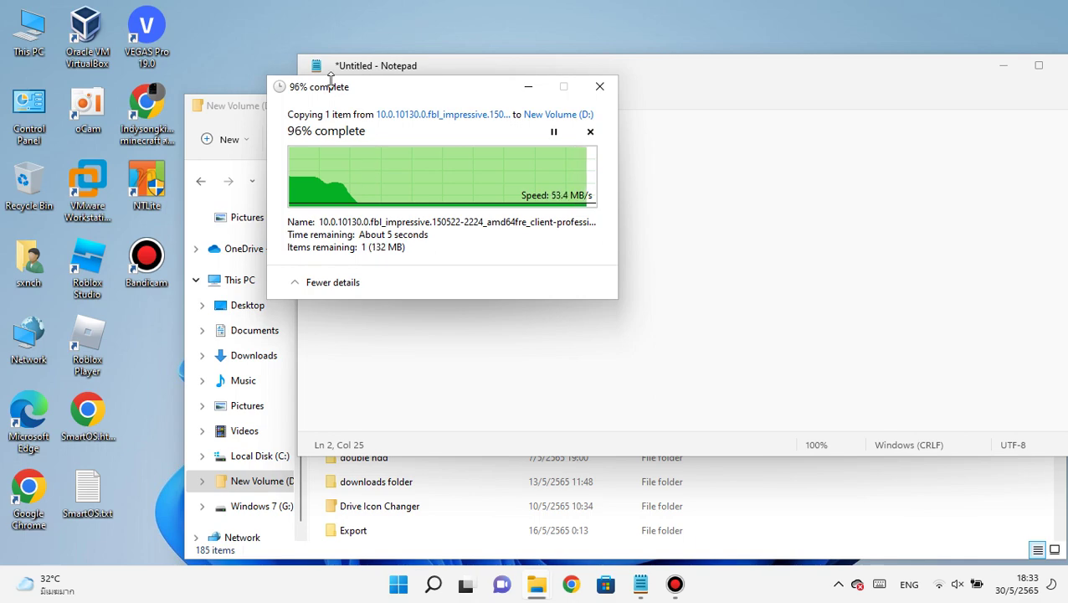
Clear the desktop by minimizing Notepad and the Bandicam recorder and closing the New Volume (D:) window
left_click(1014, 66)
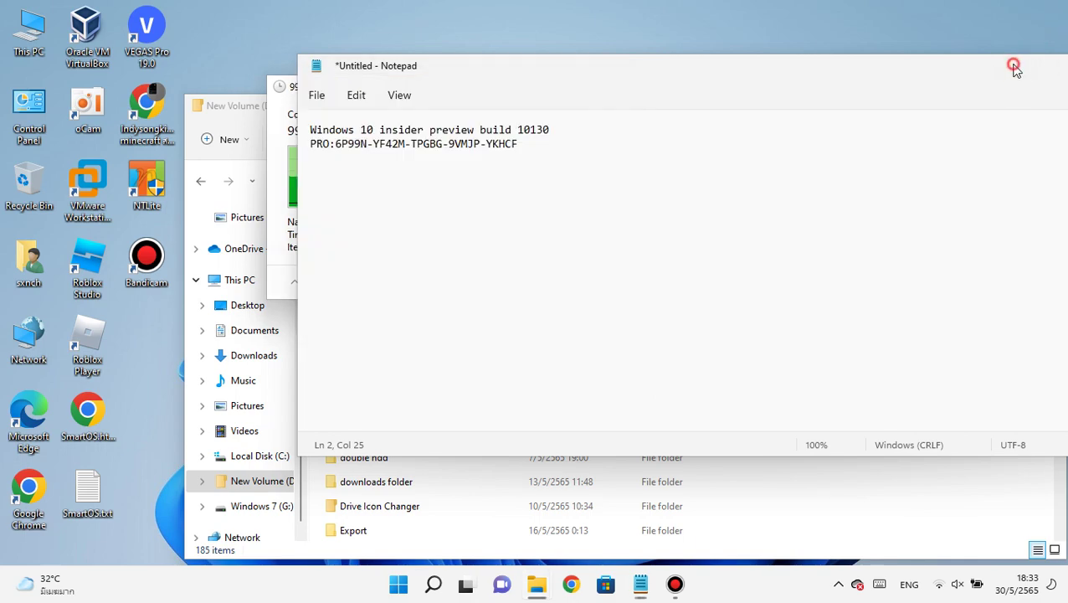
left_click(1014, 65)
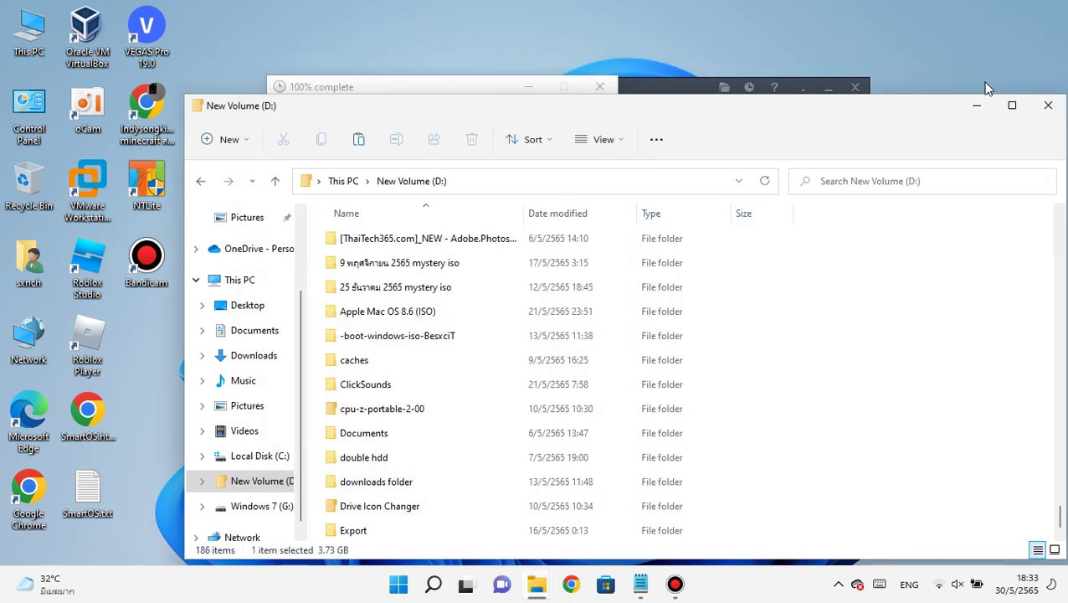
left_click(1048, 104)
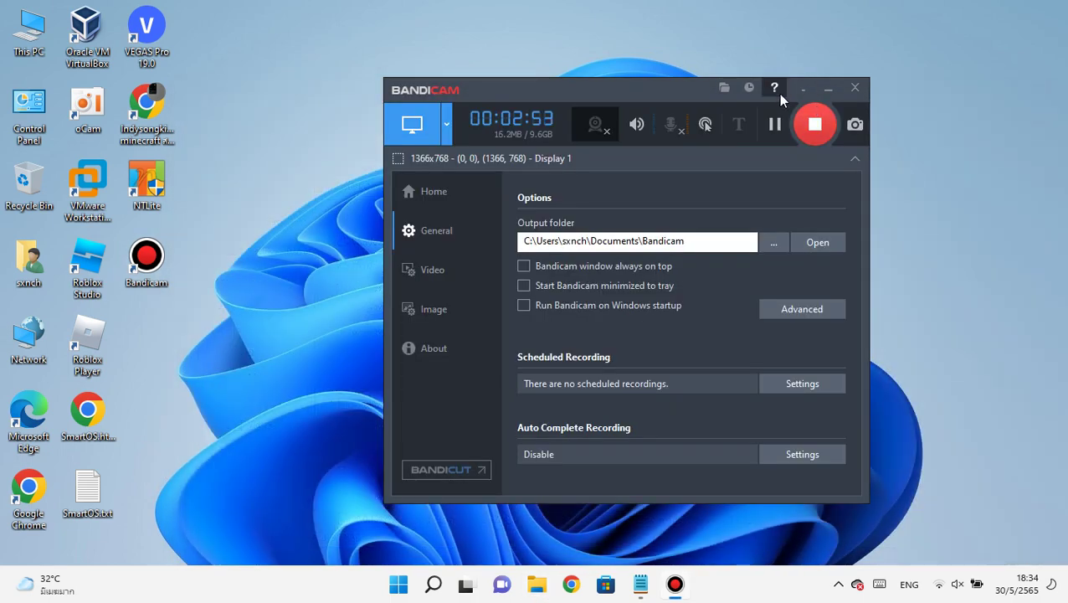
left_click(821, 89)
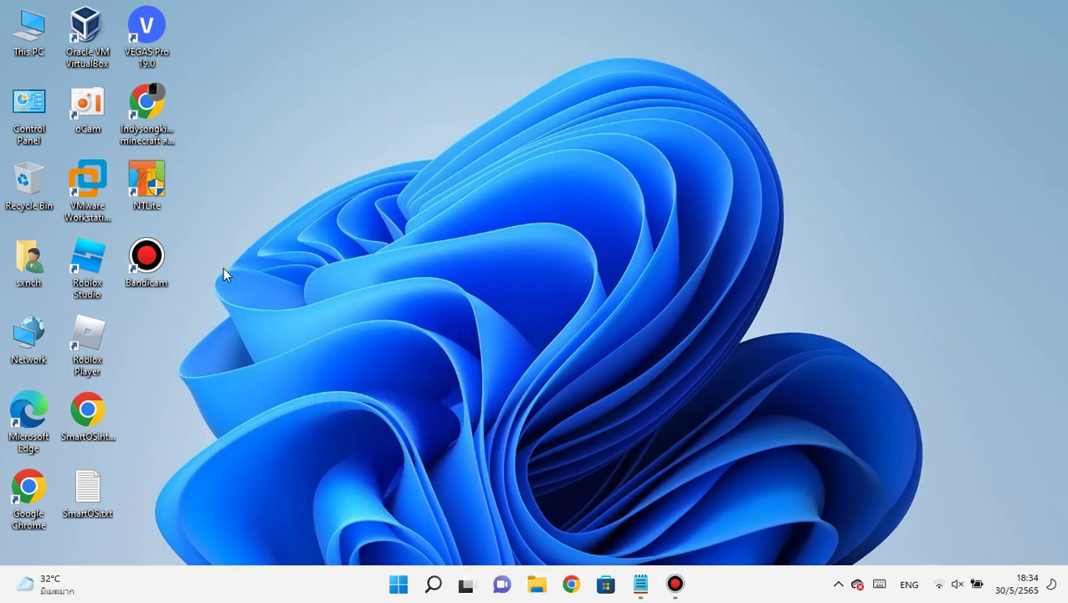
Launch VMware Workstation and start creating a new virtual machine from My Computer
double_click(87, 180)
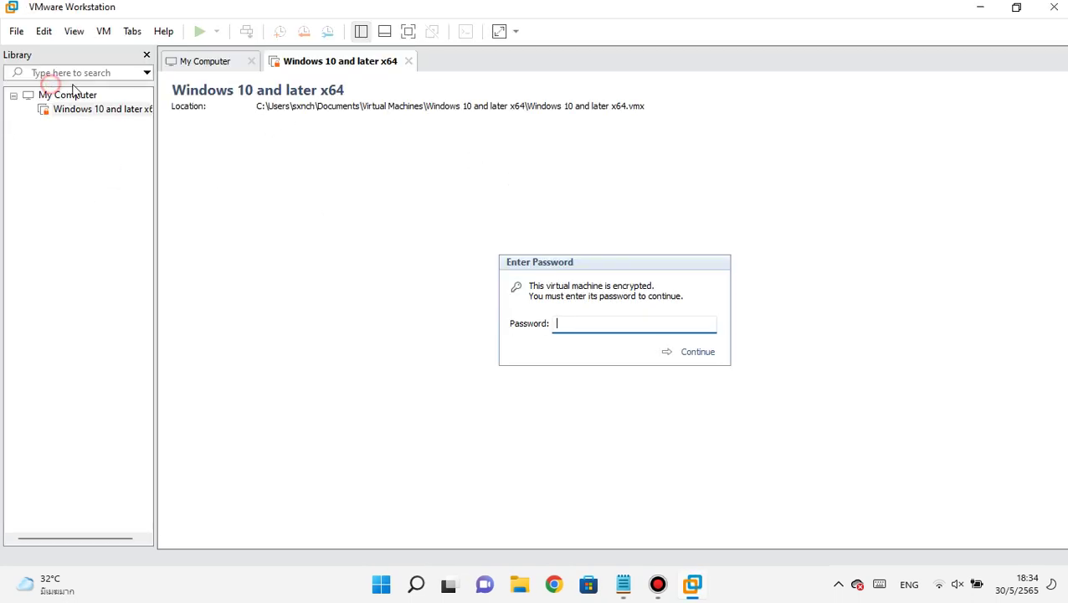
left_click(179, 63)
left_click(13, 34)
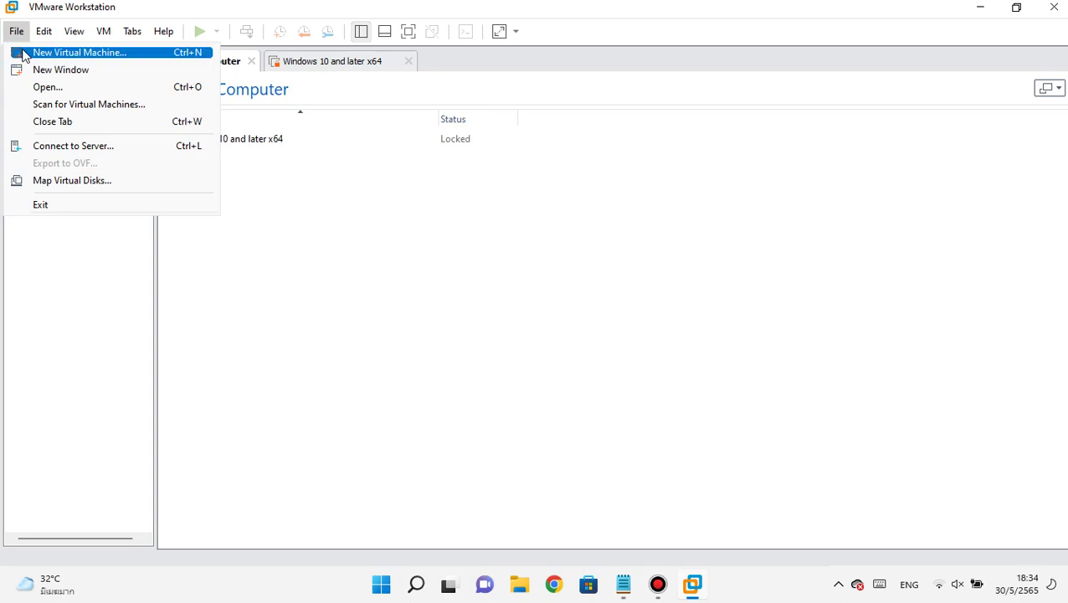
left_click(24, 52)
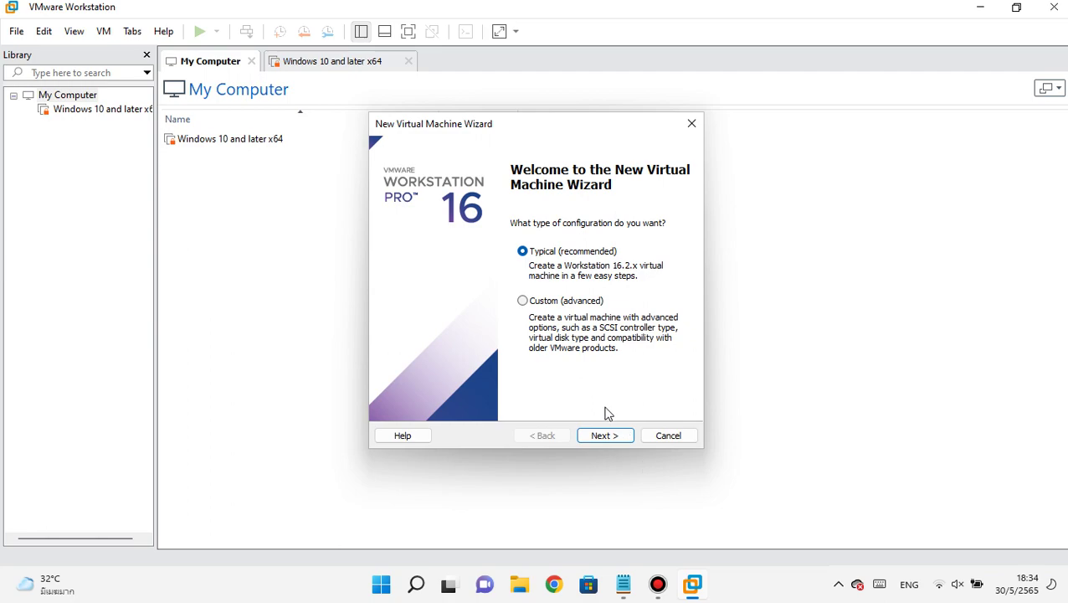
Choose the Typical configuration and Microsoft Windows, version Windows 10 and later x64, as the guest operating system
left_click(604, 436)
left_click(607, 440)
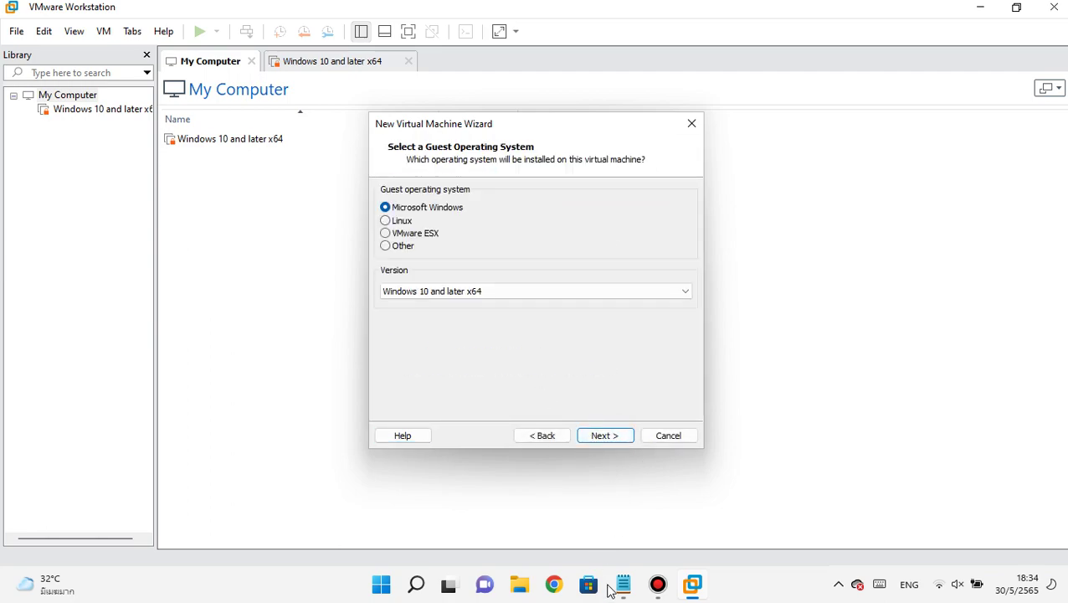
mouse_move(615, 584)
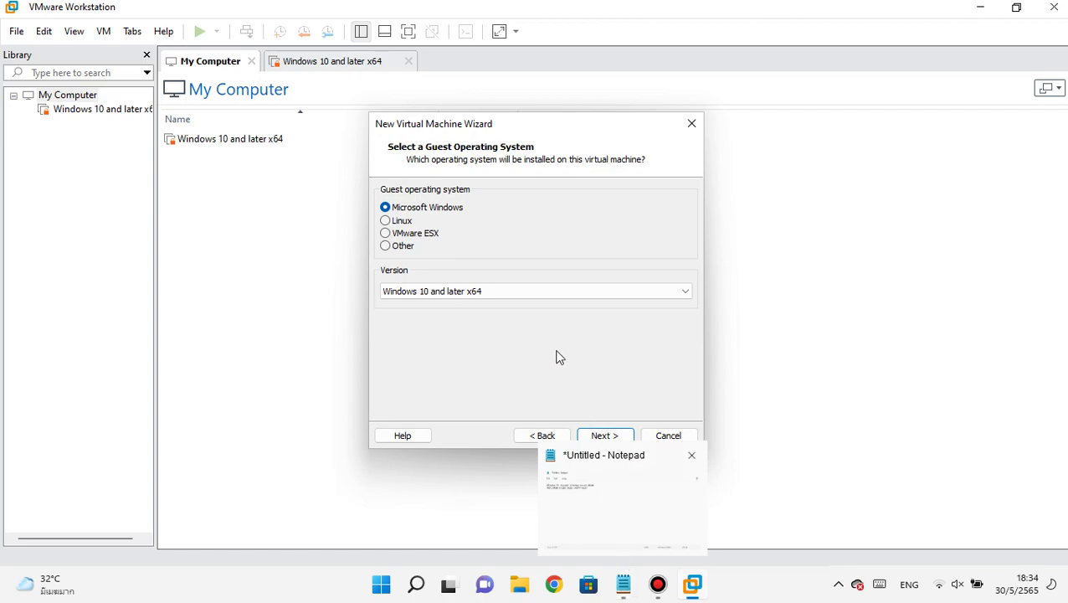
left_click(616, 430)
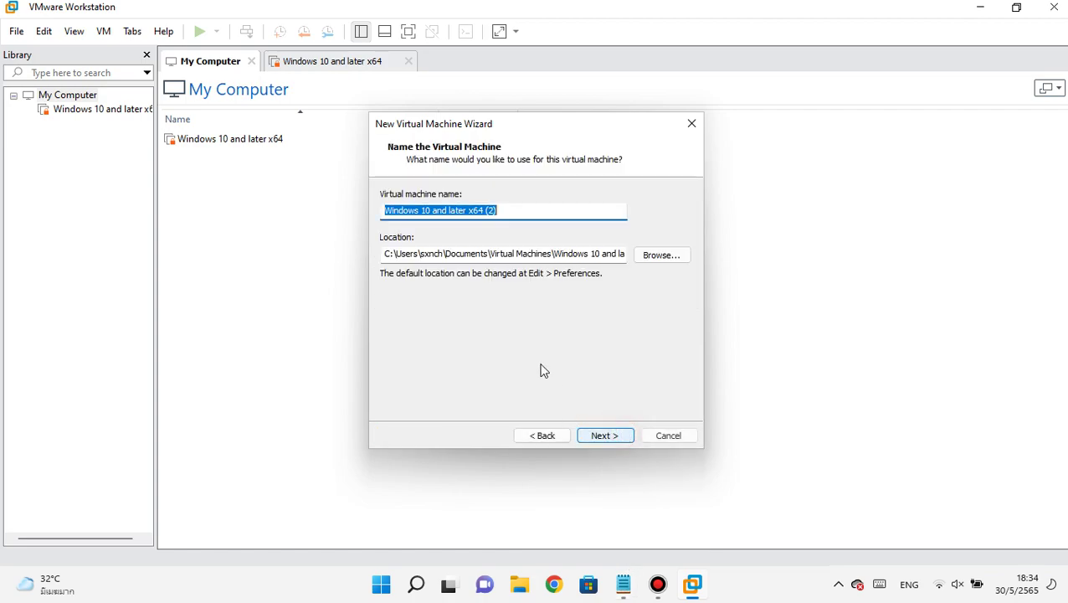
Name the virtual machine "Windows 10 insider preview build 10130" and keep the default location
left_click(533, 208)
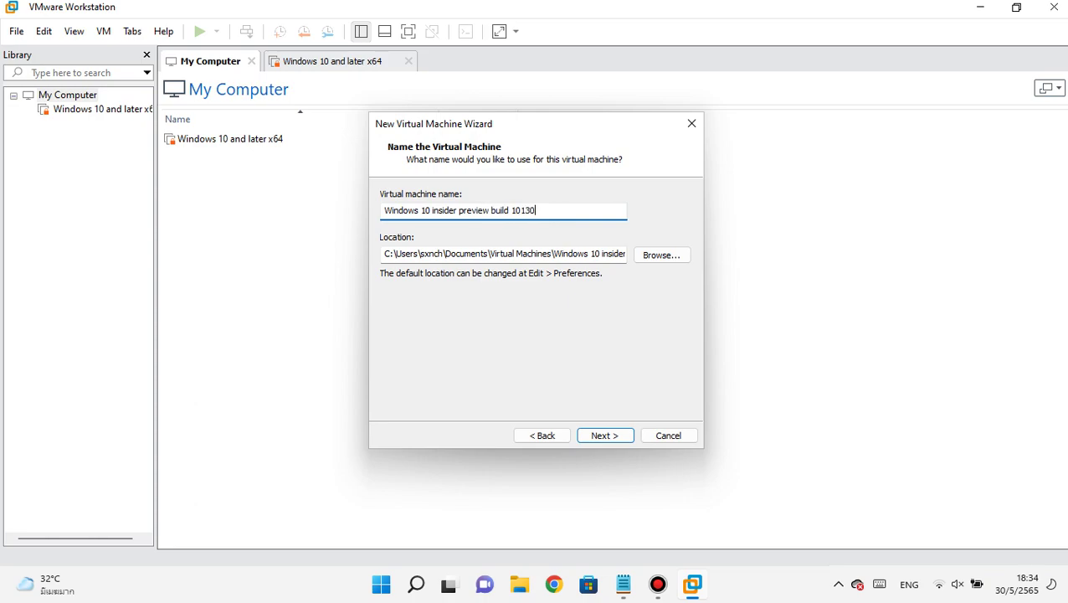
key("Return")
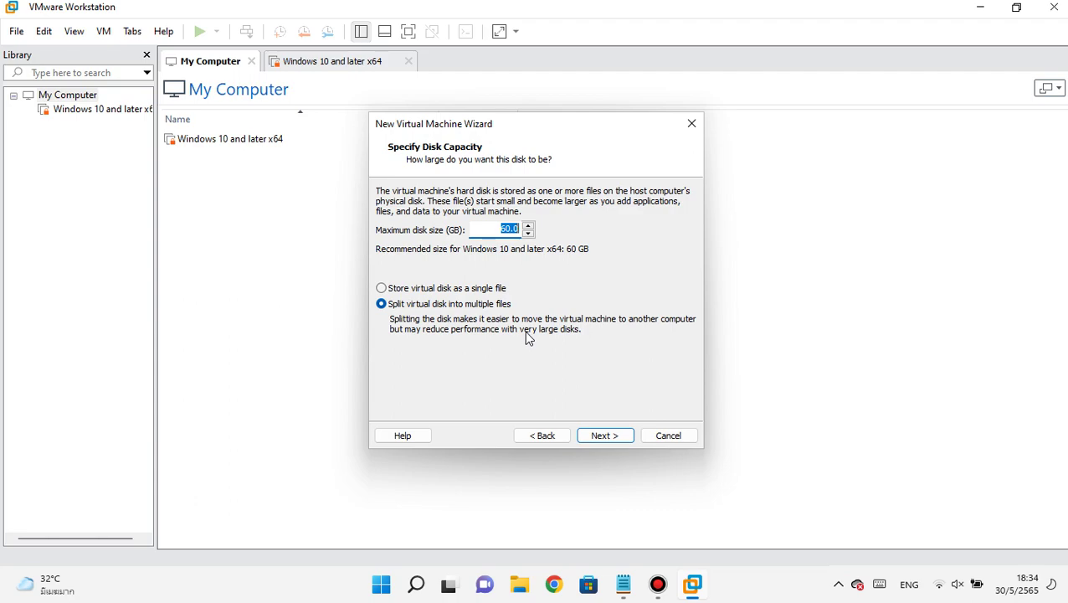
left_click(658, 584)
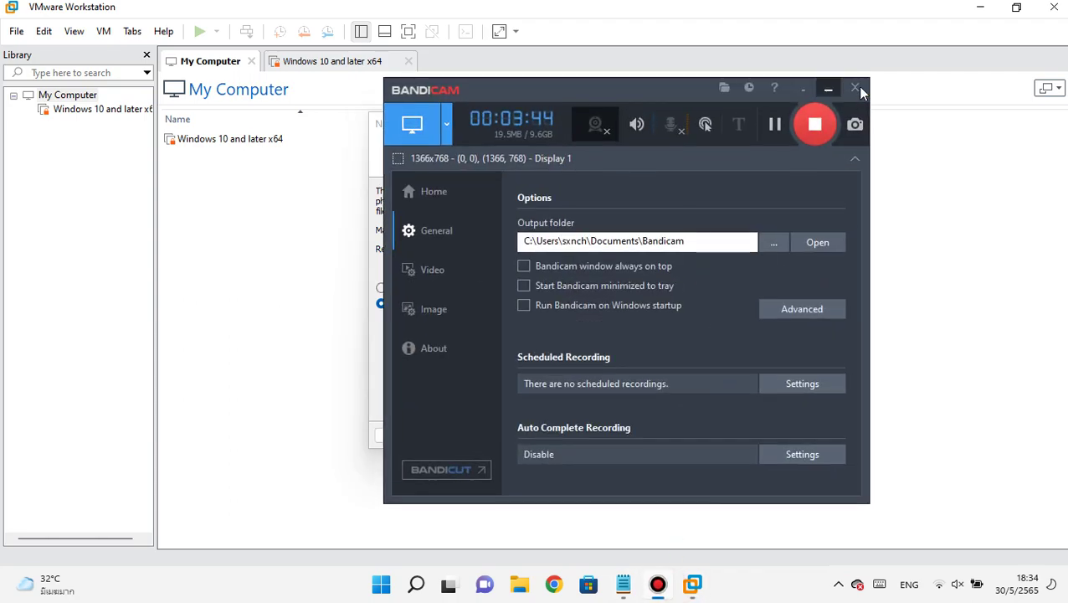
left_click(435, 272)
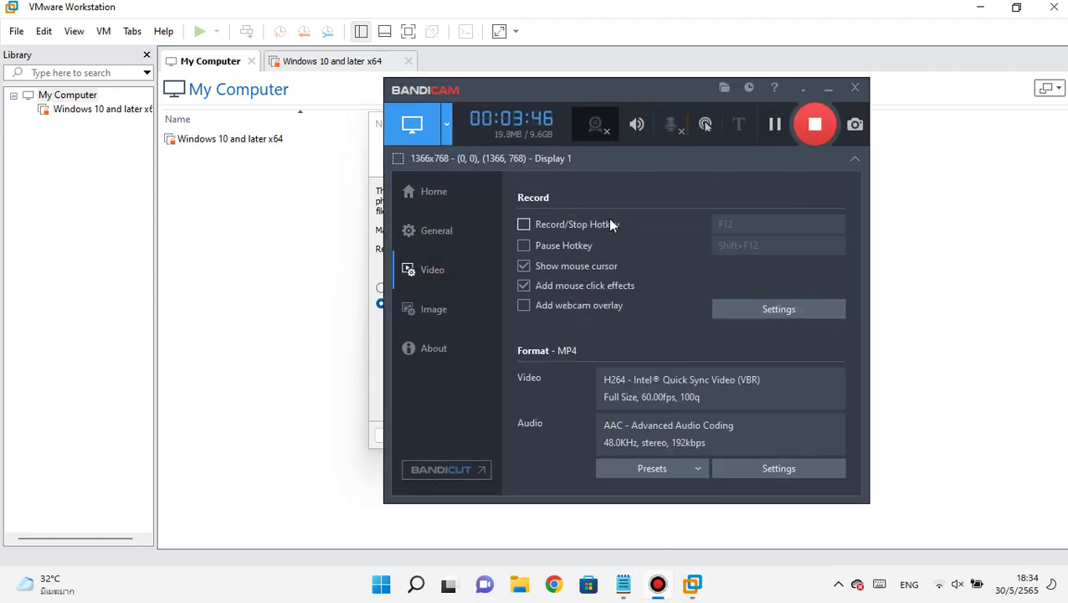
left_click(827, 88)
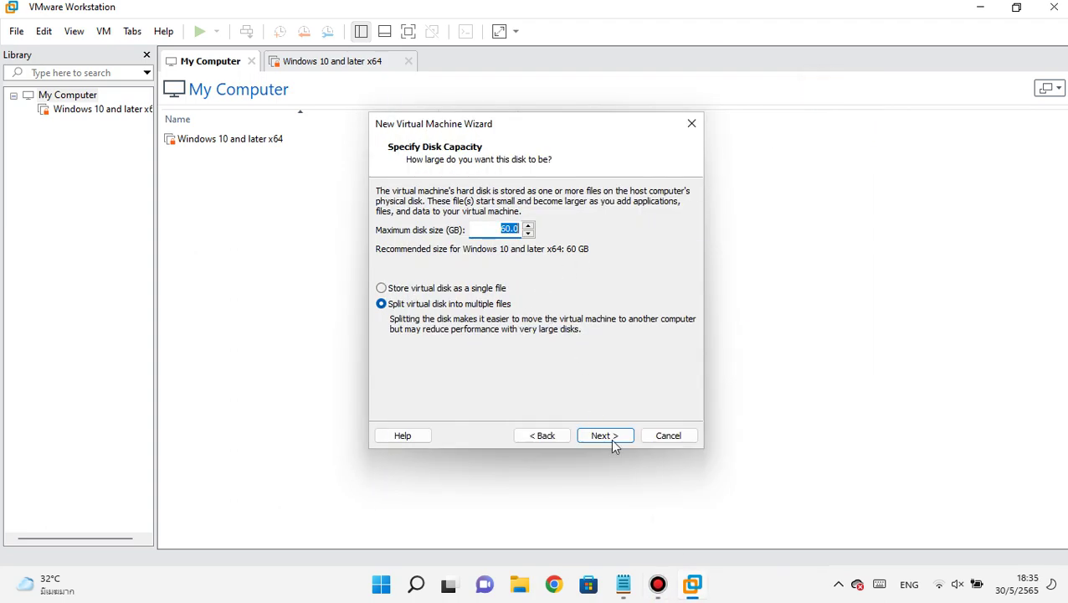
Accept the 60 GB disk split into multiple files and customize the hardware with 4096 MB of memory
left_click(621, 434)
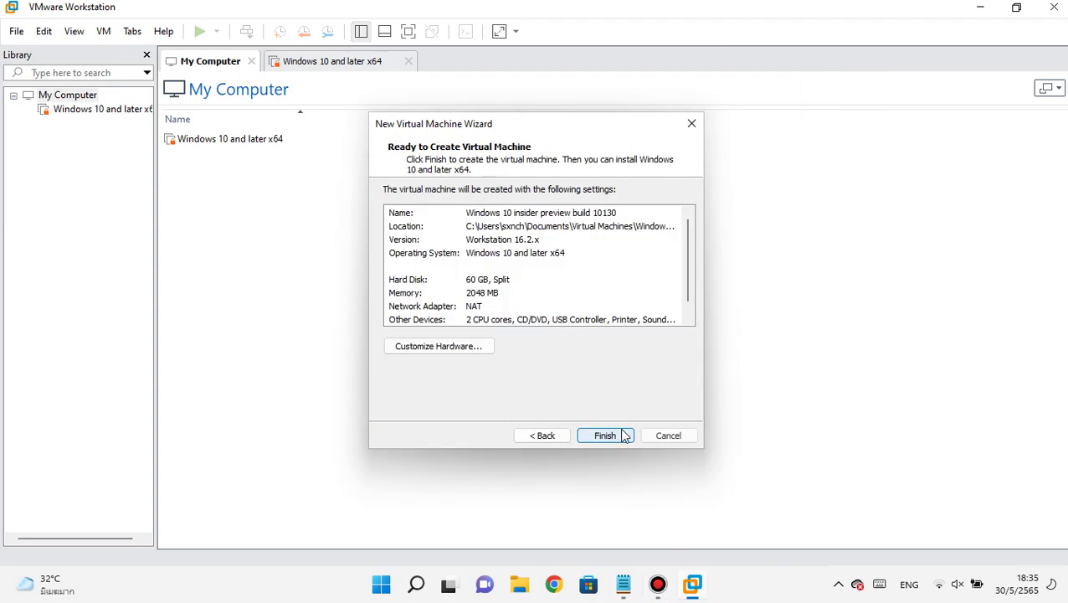
left_click(488, 344)
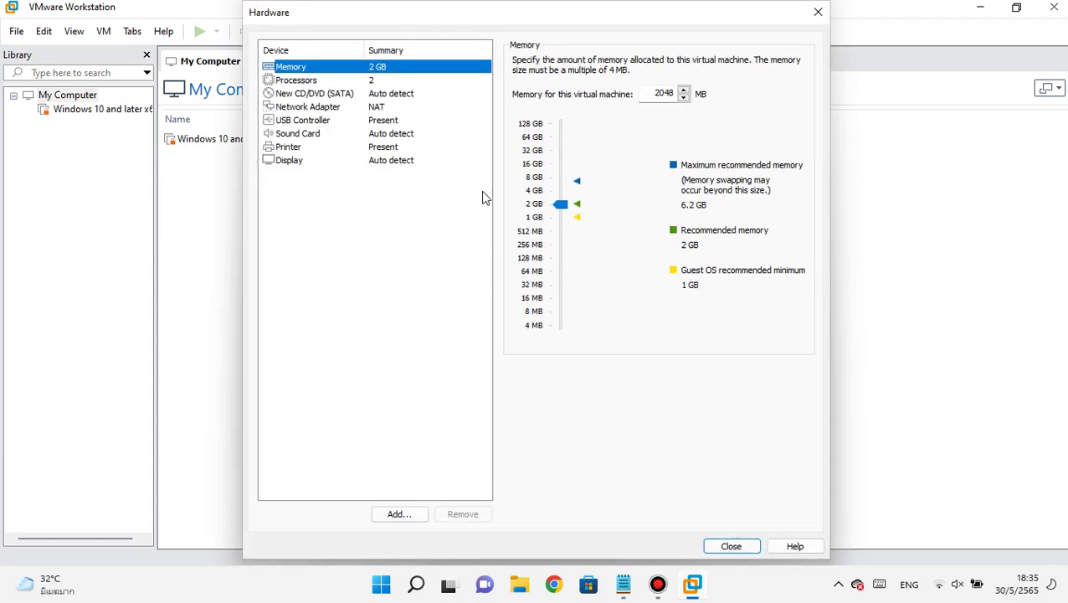
left_click(558, 167)
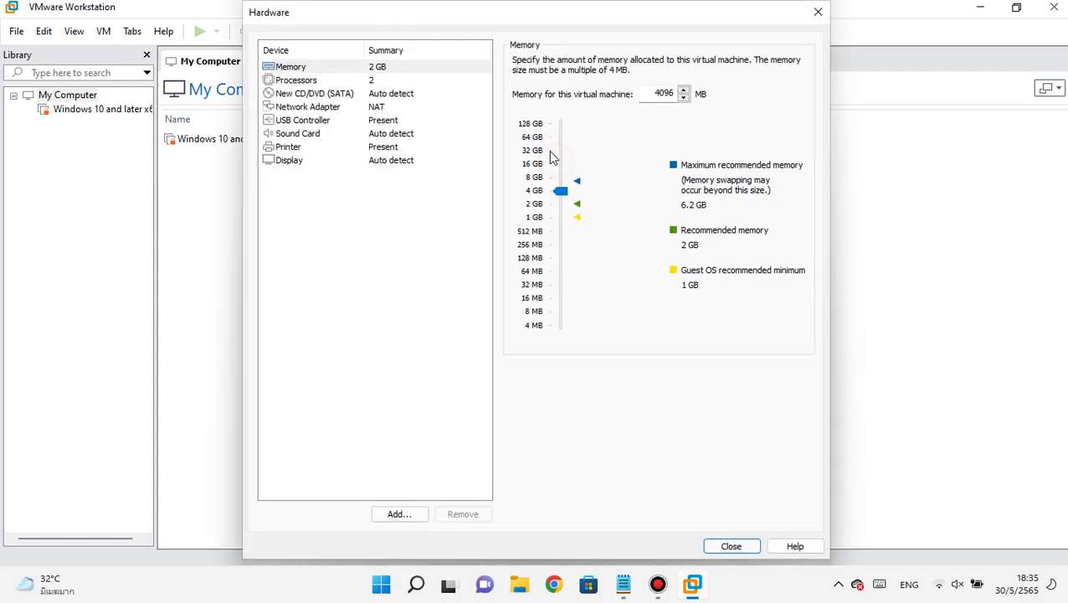
Set the number of cores per processor to 2 for the virtual machine
left_click(405, 79)
left_click(692, 82)
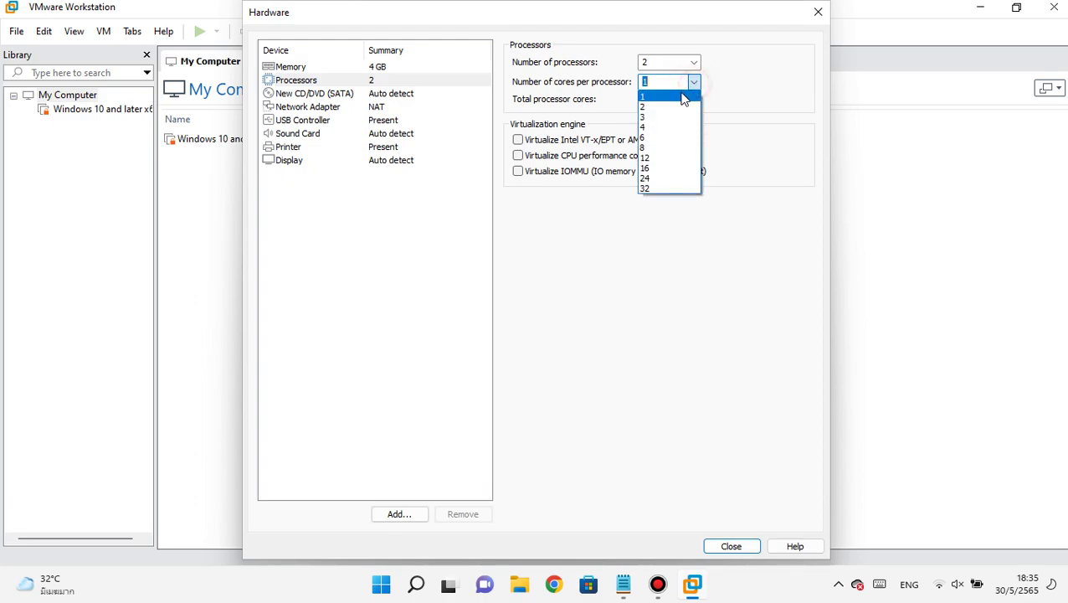
left_click(670, 106)
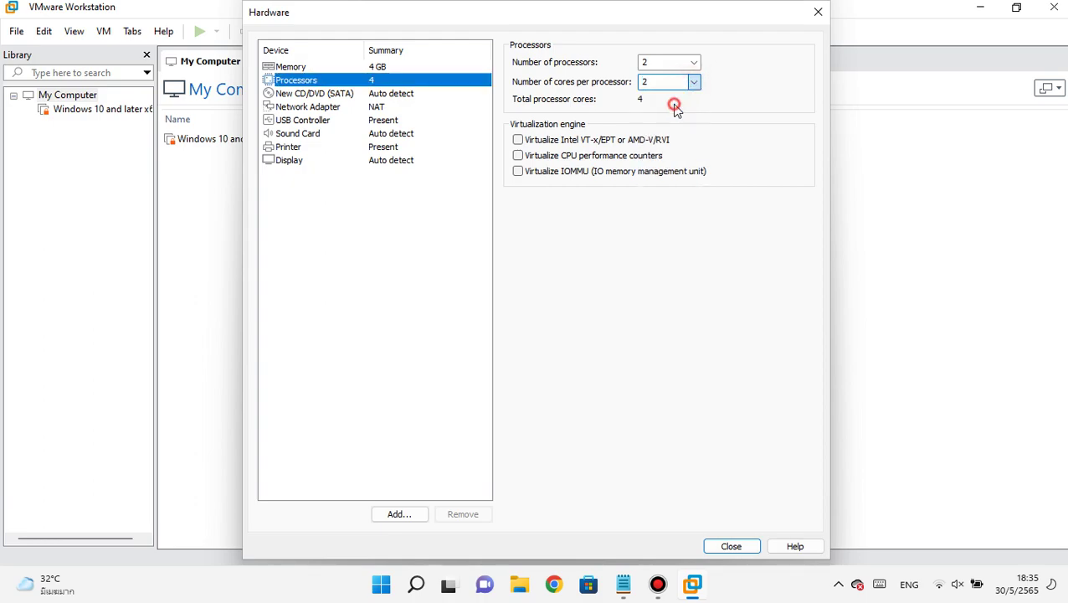
Set the CD/DVD drive to use the 10.0.10130.0.fbl_impressive ISO image file from New Volume (D:)
left_click(371, 94)
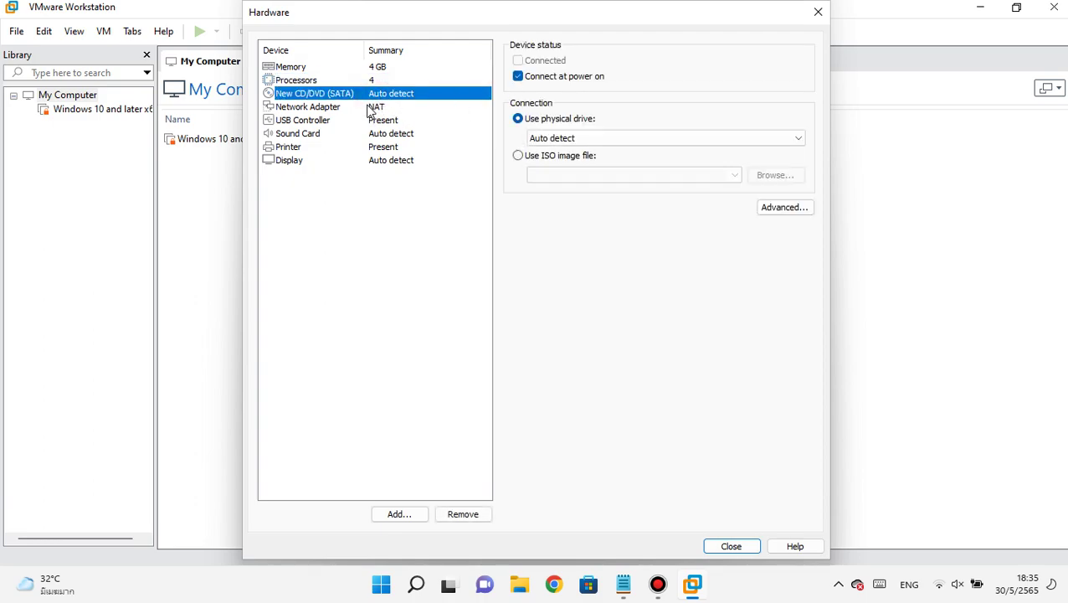
left_click(518, 155)
left_click(782, 179)
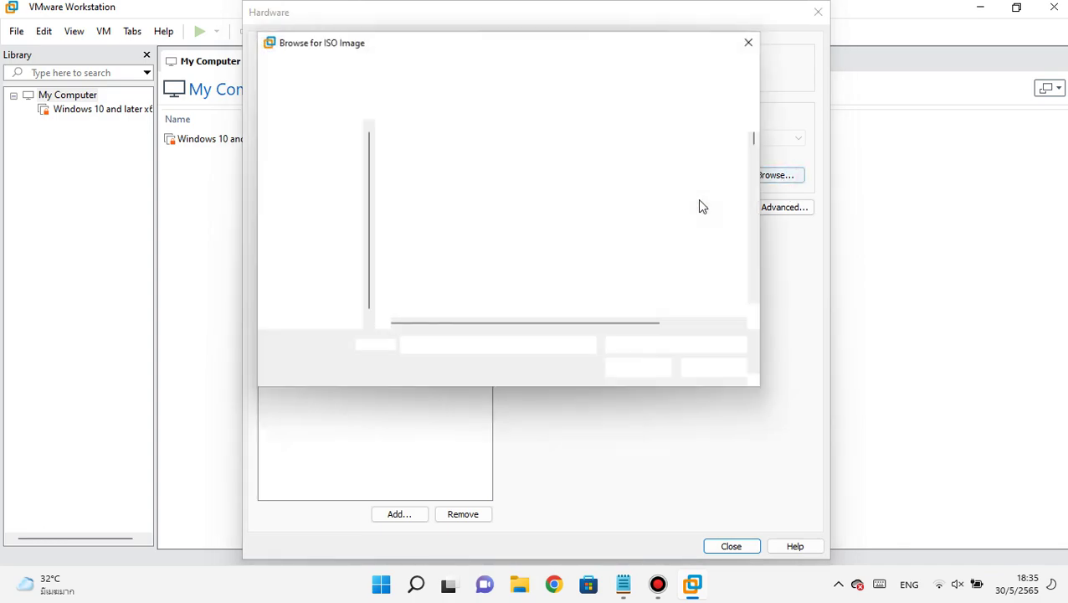
scroll(695, 201, "down", 8)
scroll(690, 212, "down", 15)
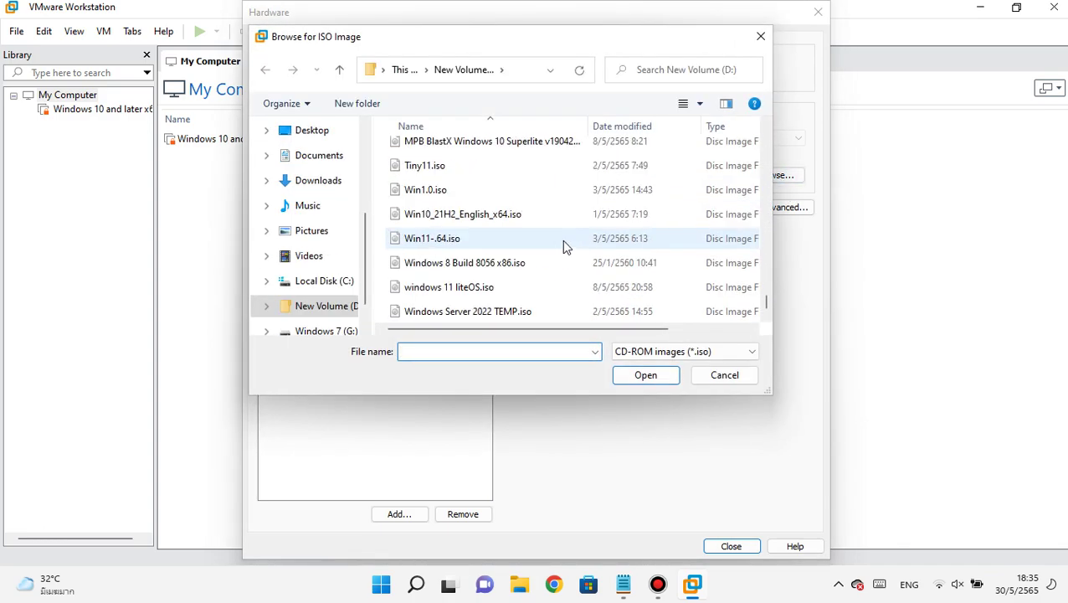
scroll(561, 239, "up", 1)
scroll(557, 247, "down", 1)
scroll(534, 288, "up", 4)
scroll(556, 276, "up", 1)
scroll(558, 276, "up", 3)
double_click(557, 271)
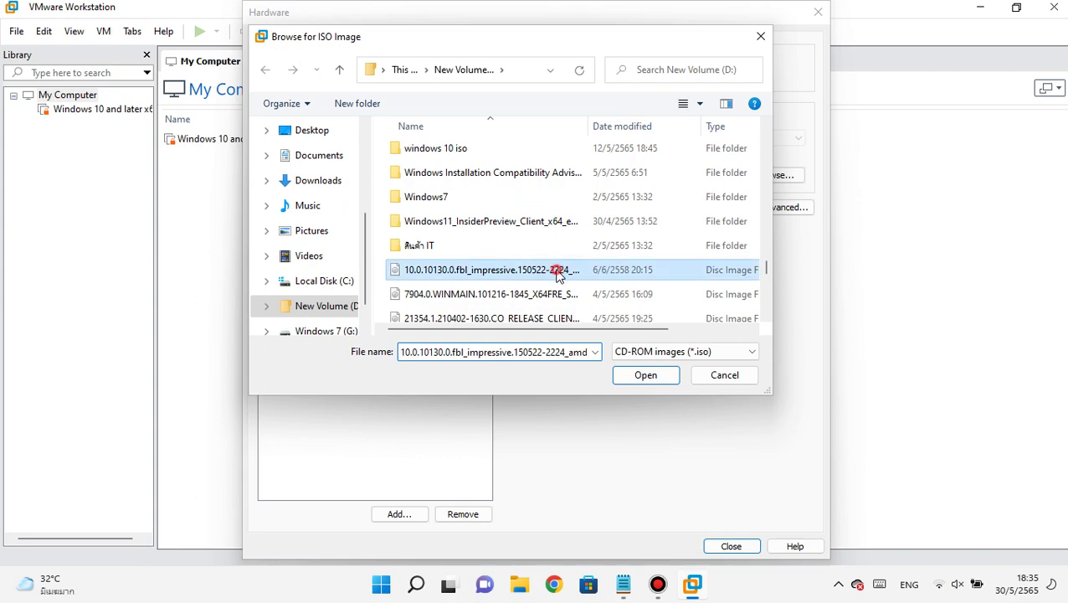
Turn off Connect at power on for the network adapter
left_click(355, 108)
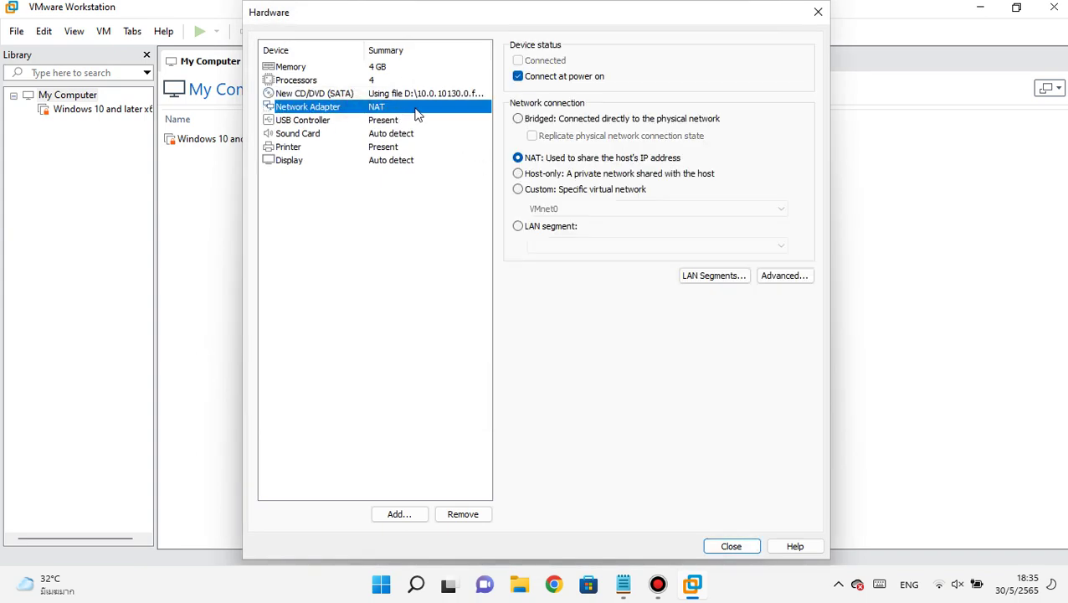
left_click(545, 79)
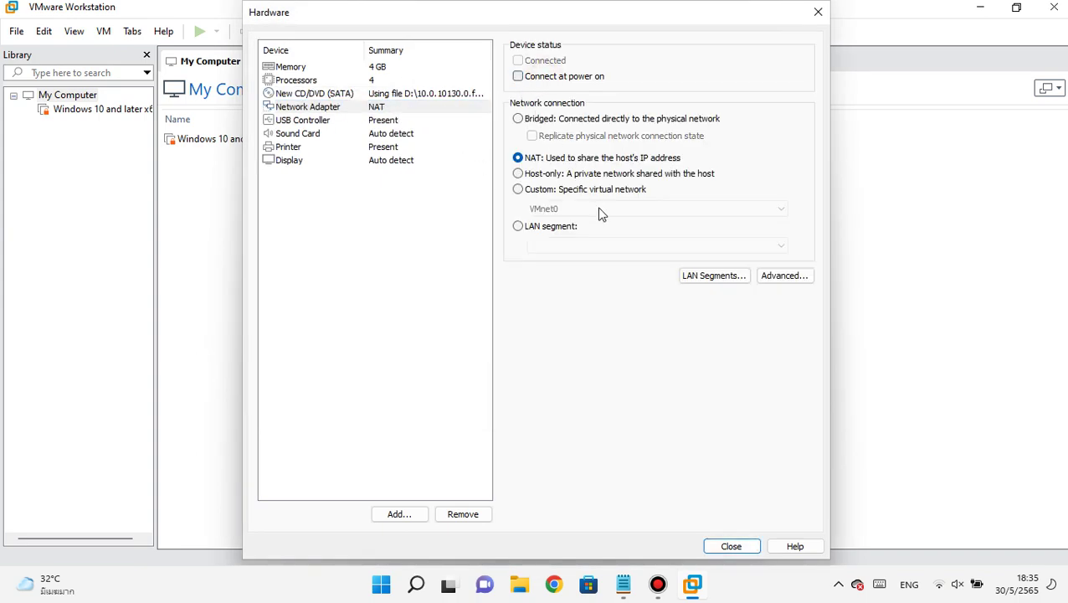
Review the network, processor and CD/DVD settings, close the hardware customization and finish creating the virtual machine
left_click(324, 133)
left_click(328, 111)
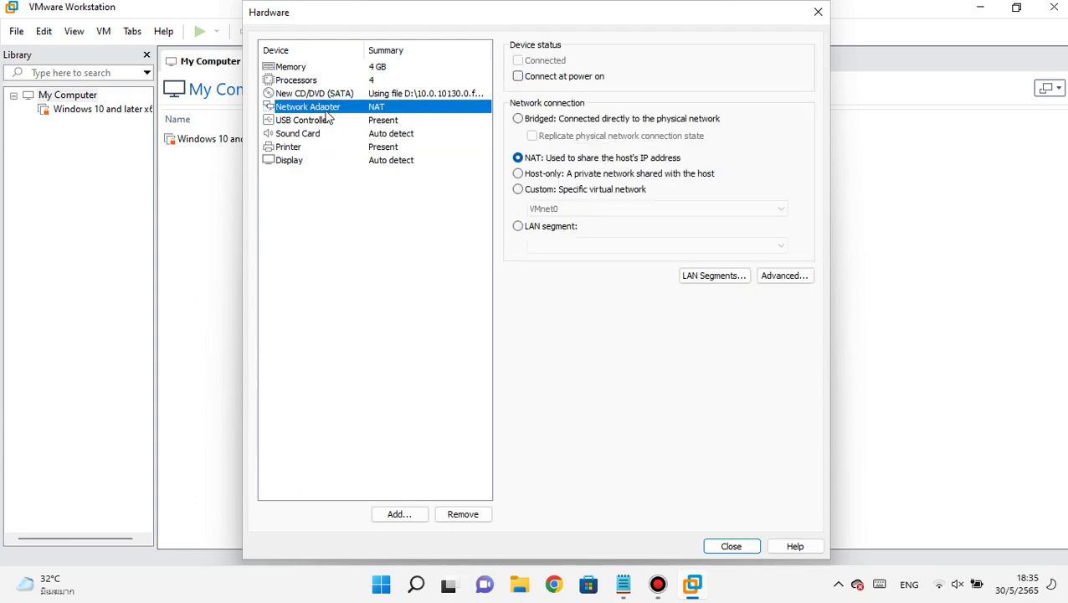
left_click(339, 81)
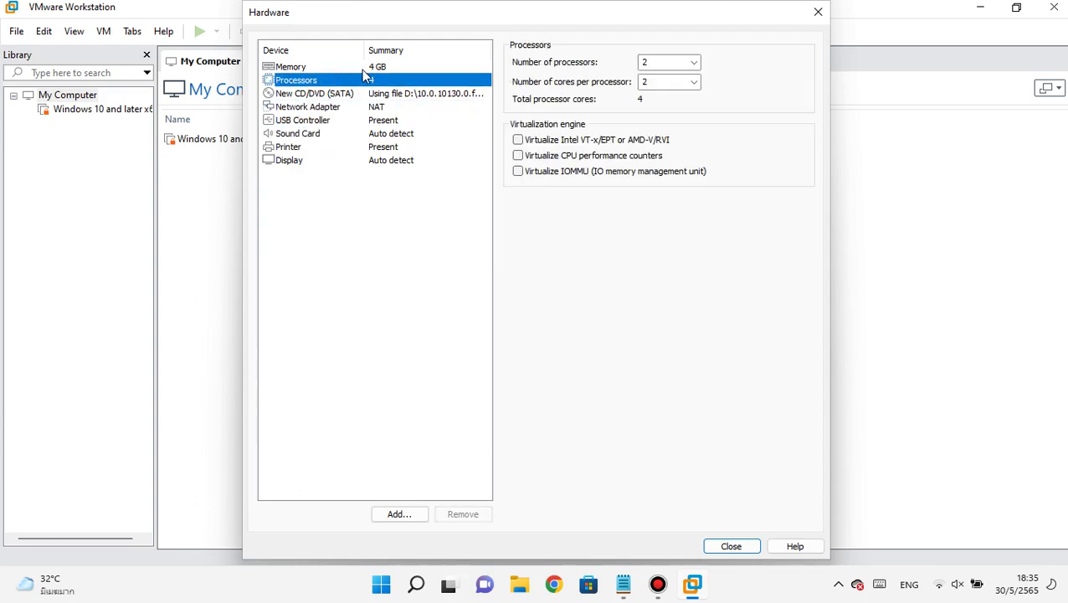
left_click(397, 92)
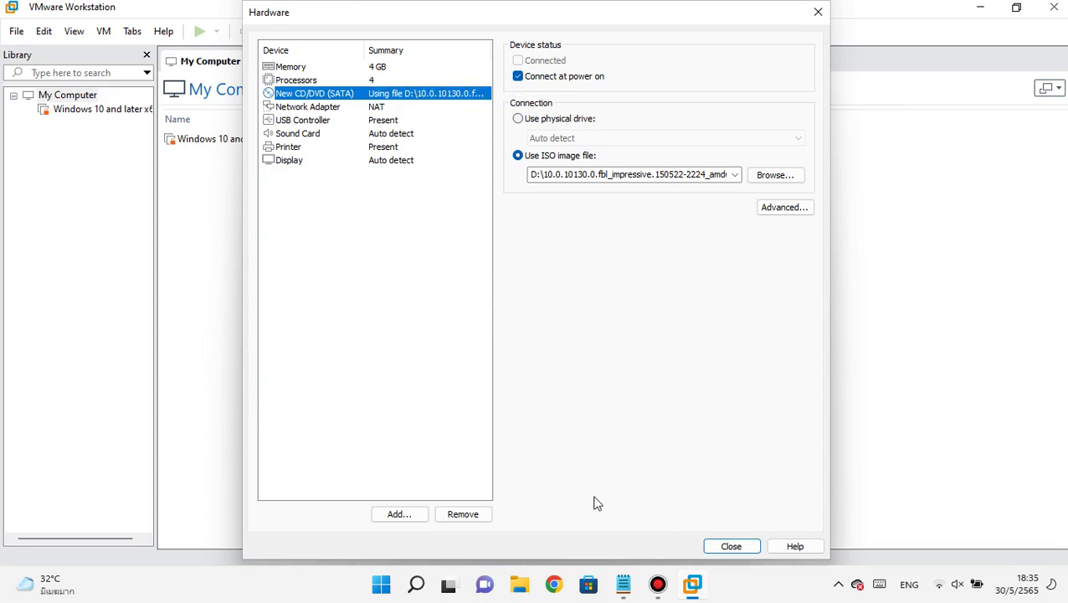
left_click(736, 546)
left_click(593, 441)
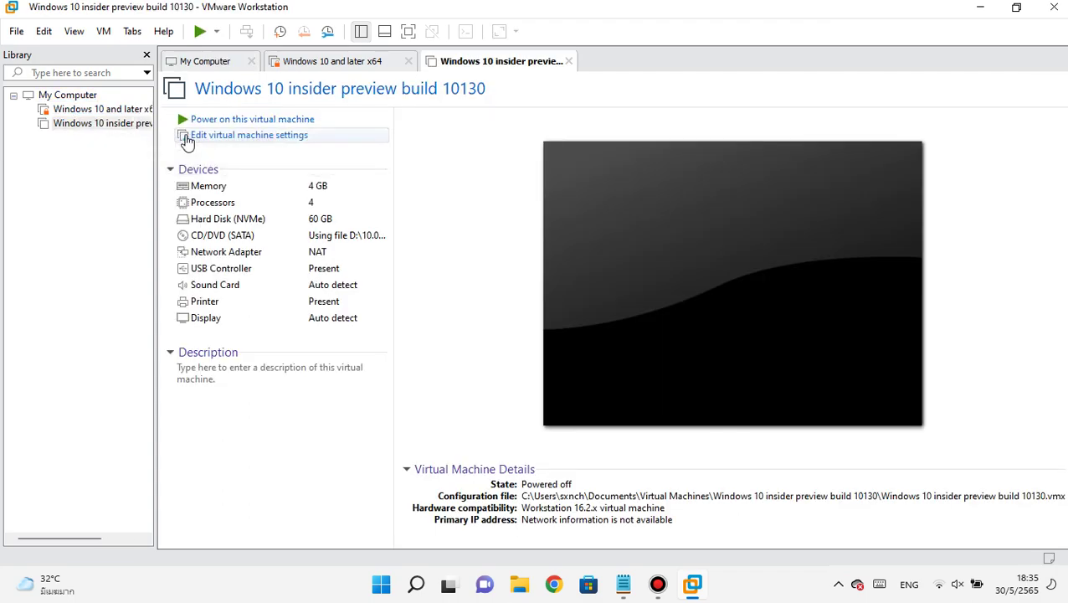
Change the new virtual machine's firmware type to BIOS in its advanced options
left_click(195, 138)
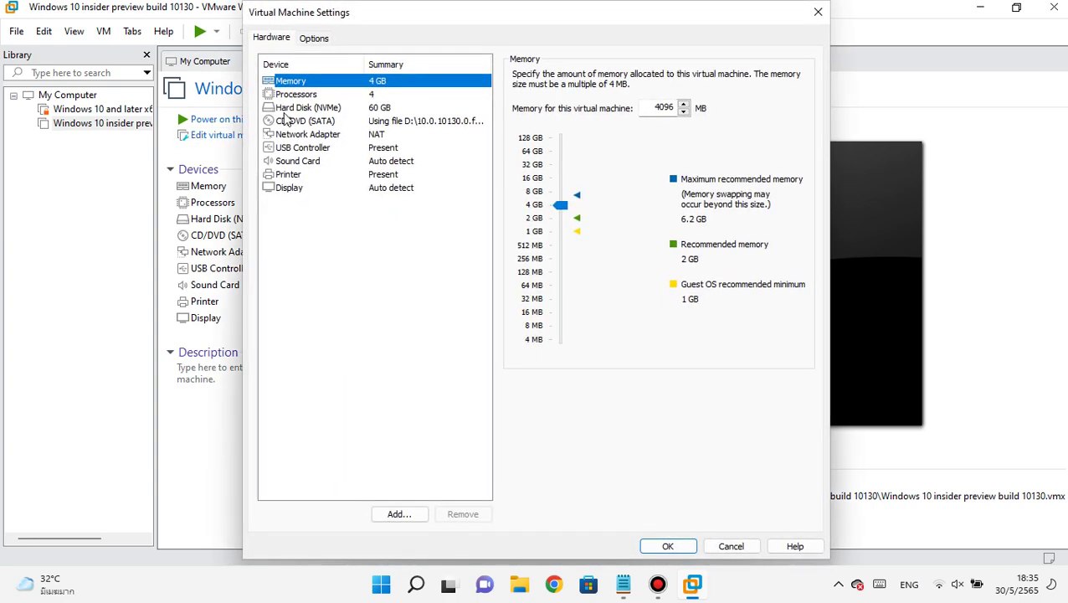
left_click(308, 39)
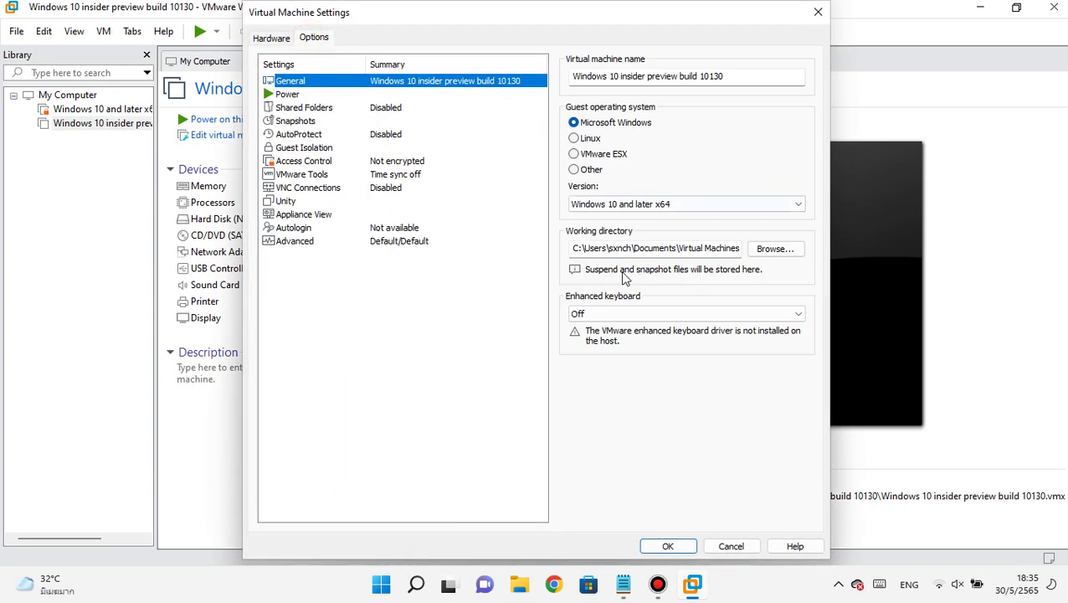
left_click(352, 244)
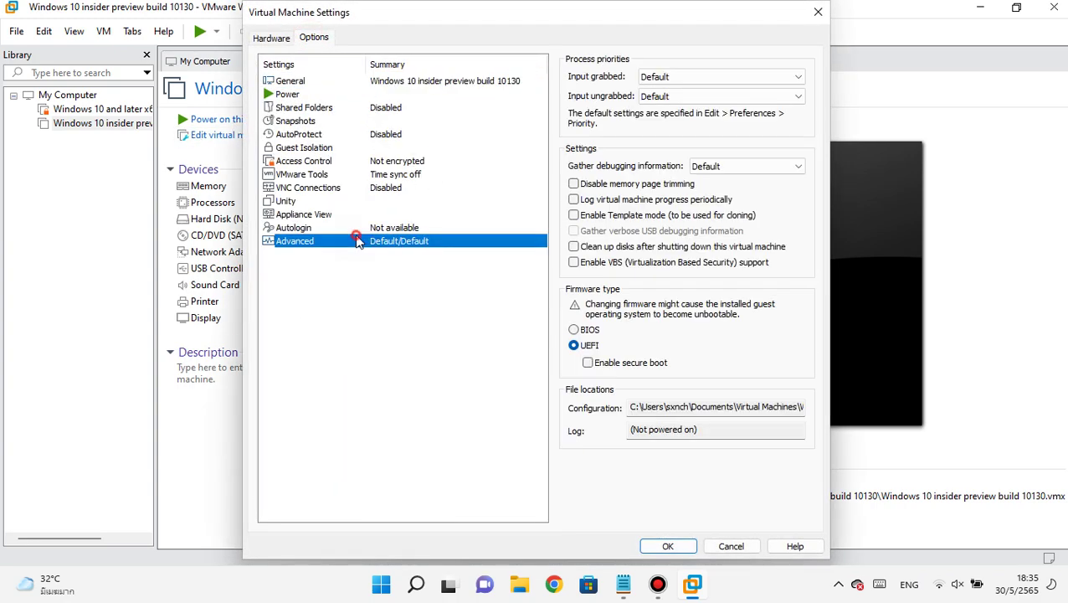
left_click(586, 333)
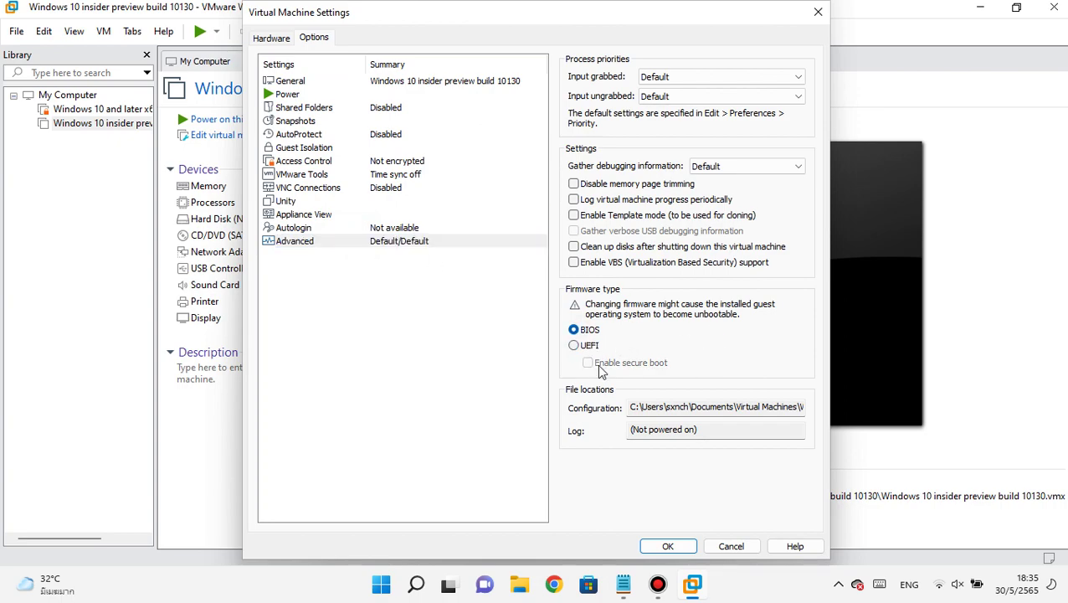
left_click(652, 539)
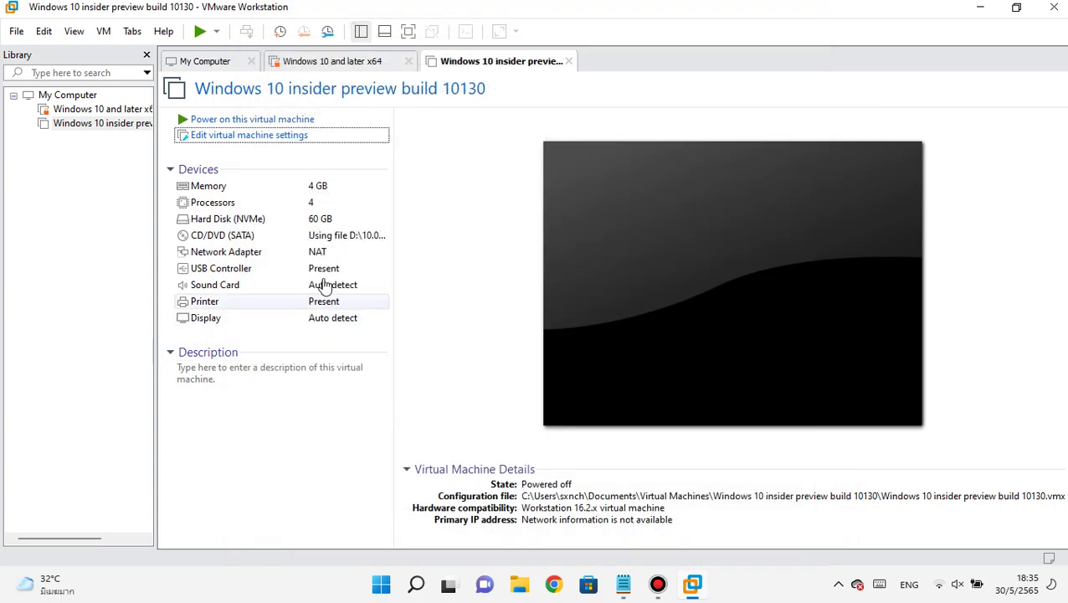
Power on the Windows 10 insider preview build 10130 virtual machine in full screen and enter its BIOS setup
left_click(659, 585)
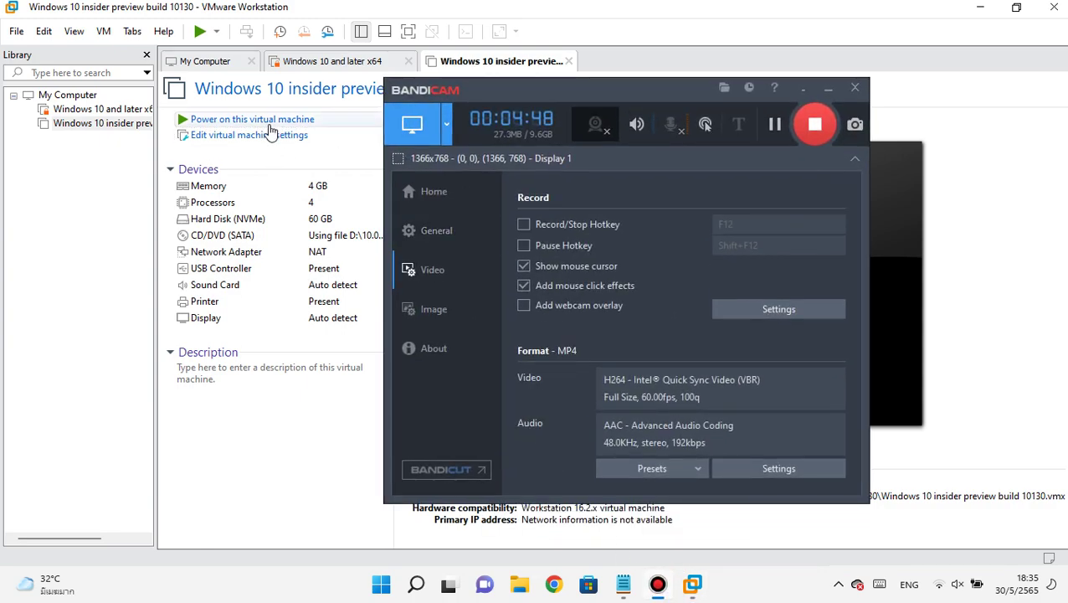
left_click(369, 191)
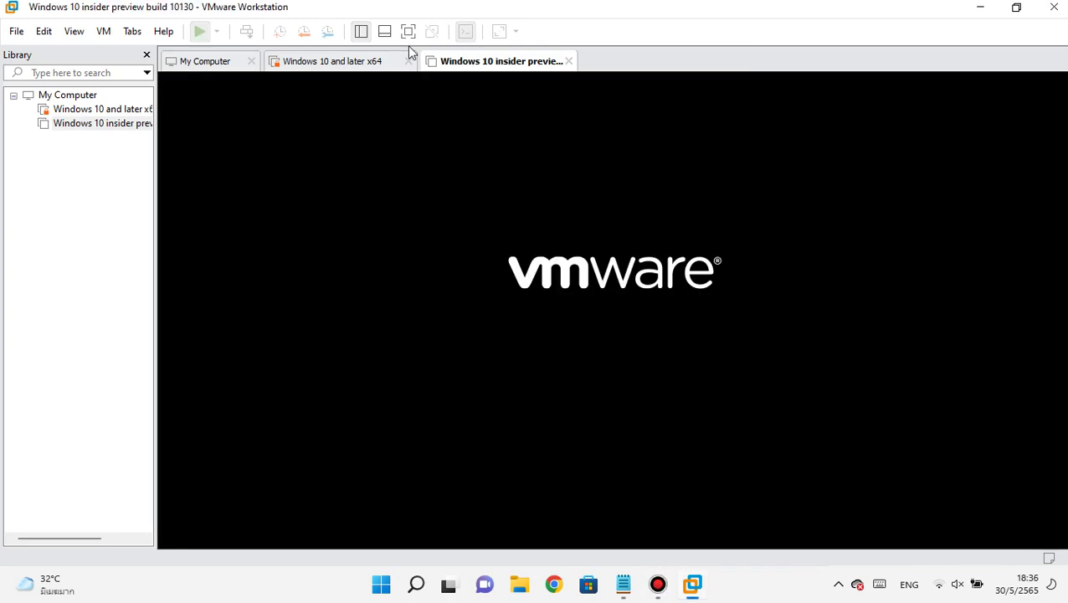
left_click(408, 31)
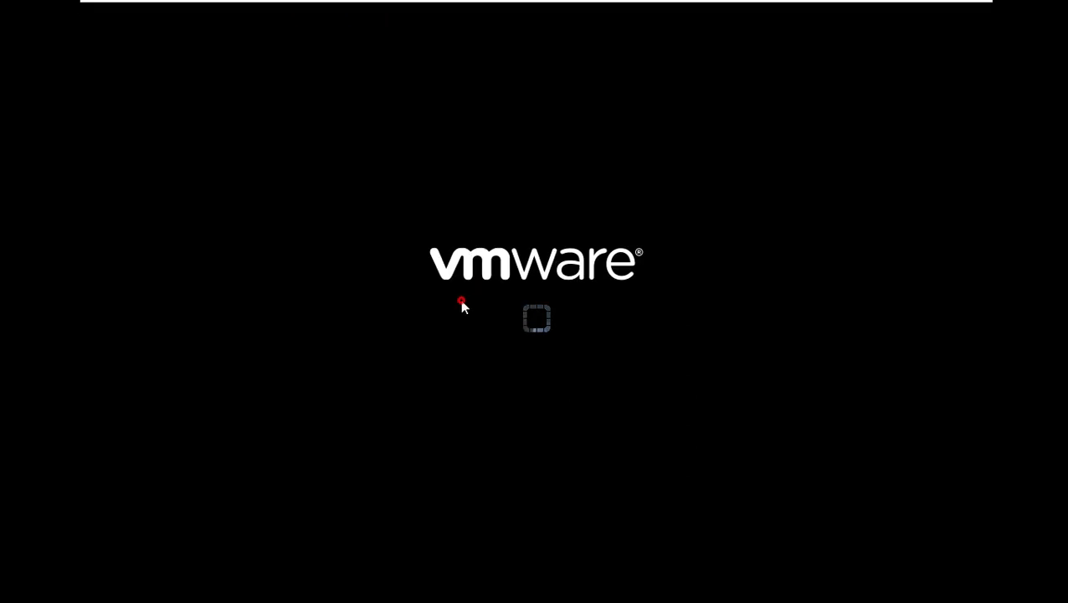
left_click(462, 302)
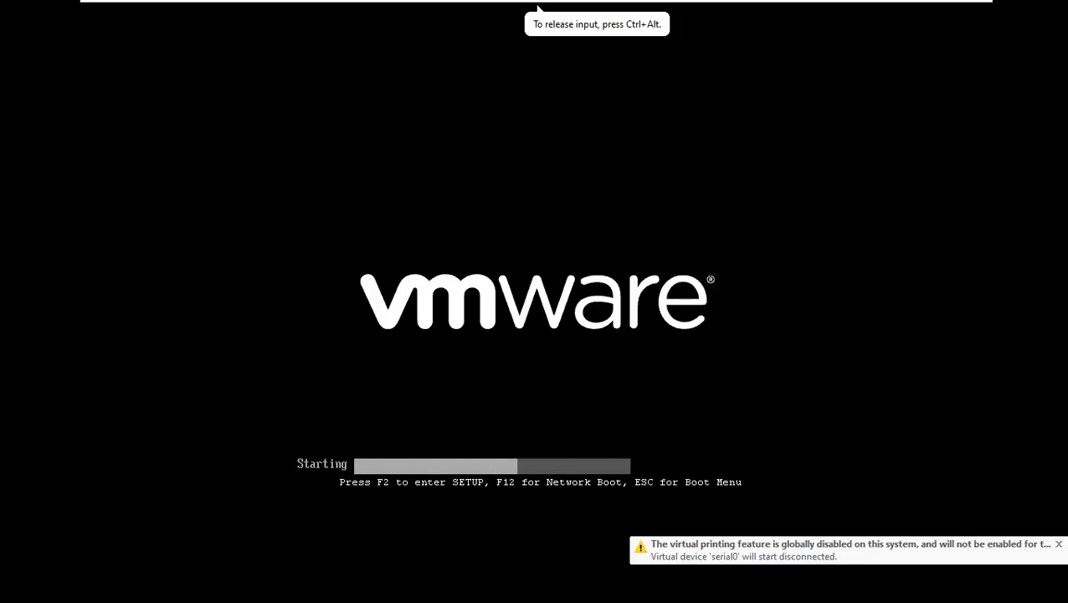
key("F2")
key("Right")
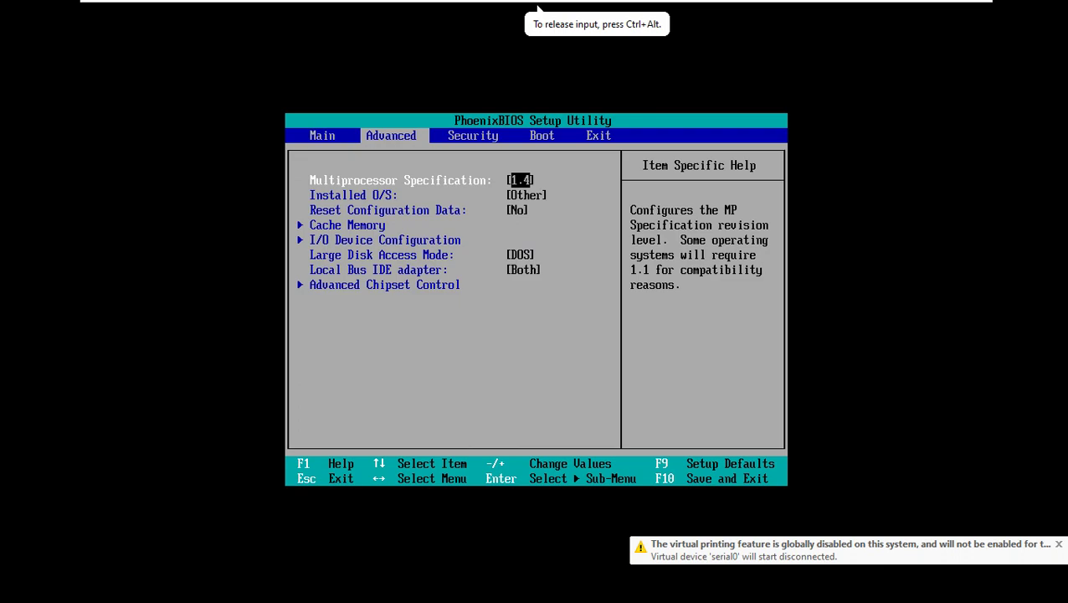
key("Left")
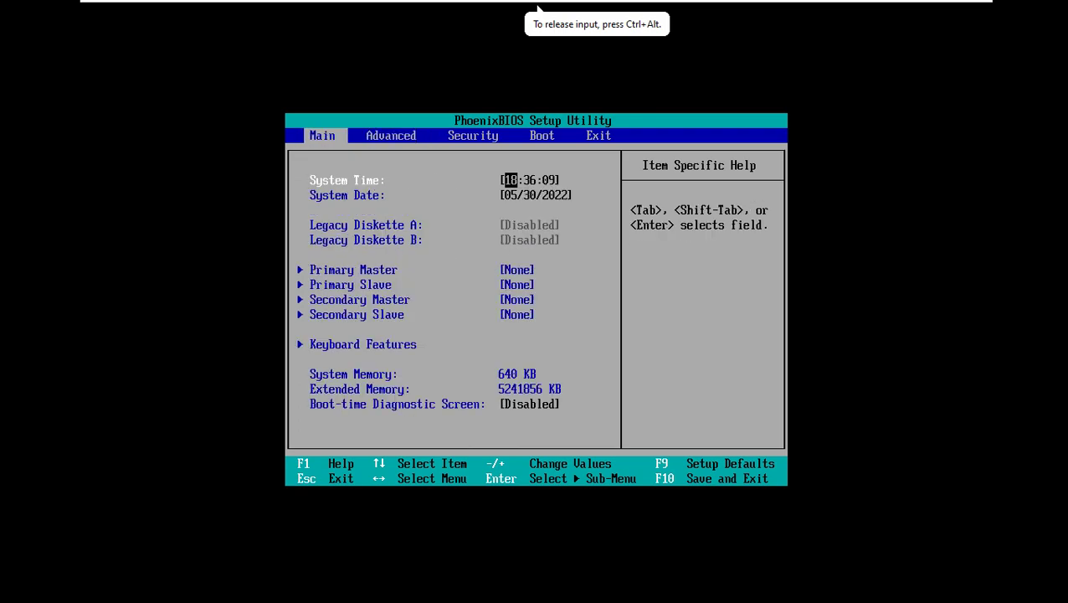
Set the BIOS system date to 05/23/2015
key("Down")
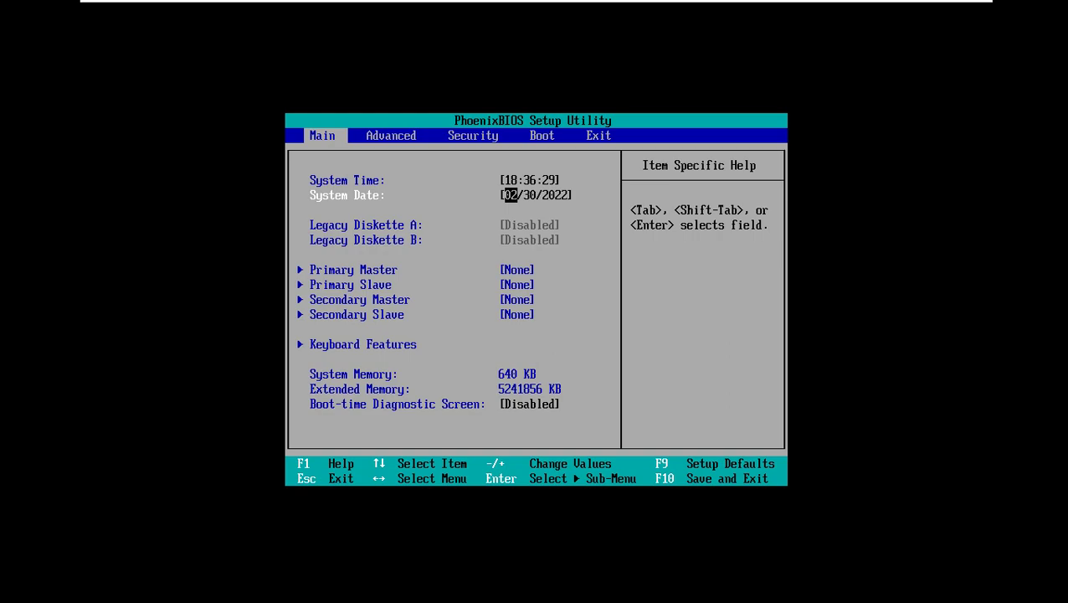
key("Tab")
key("Left")
key("Right")
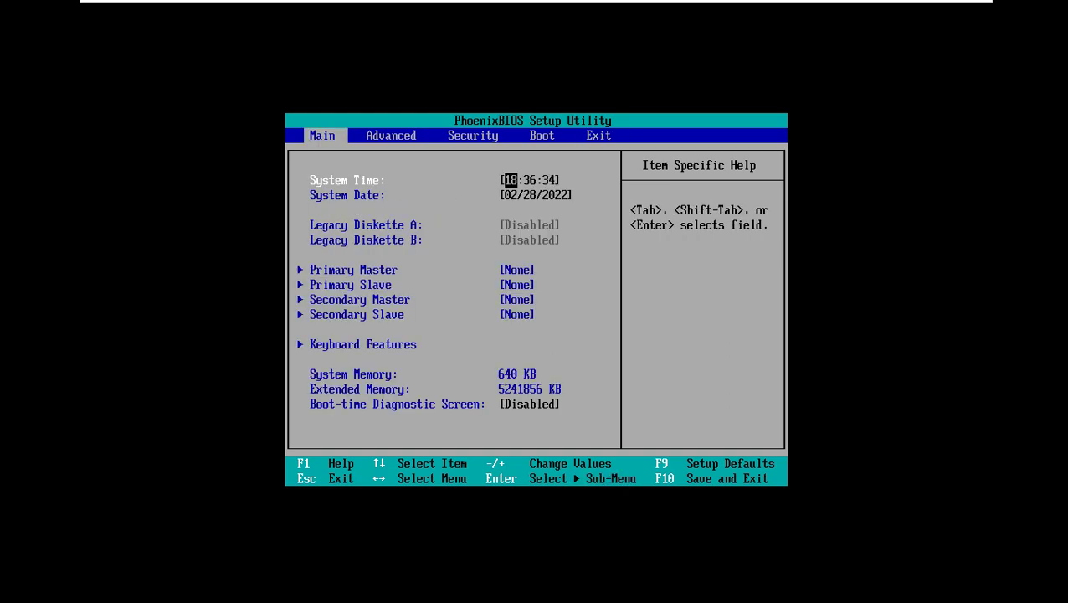
key("Down")
key("Tab")
type("23")
key("Tab")
type("2015")
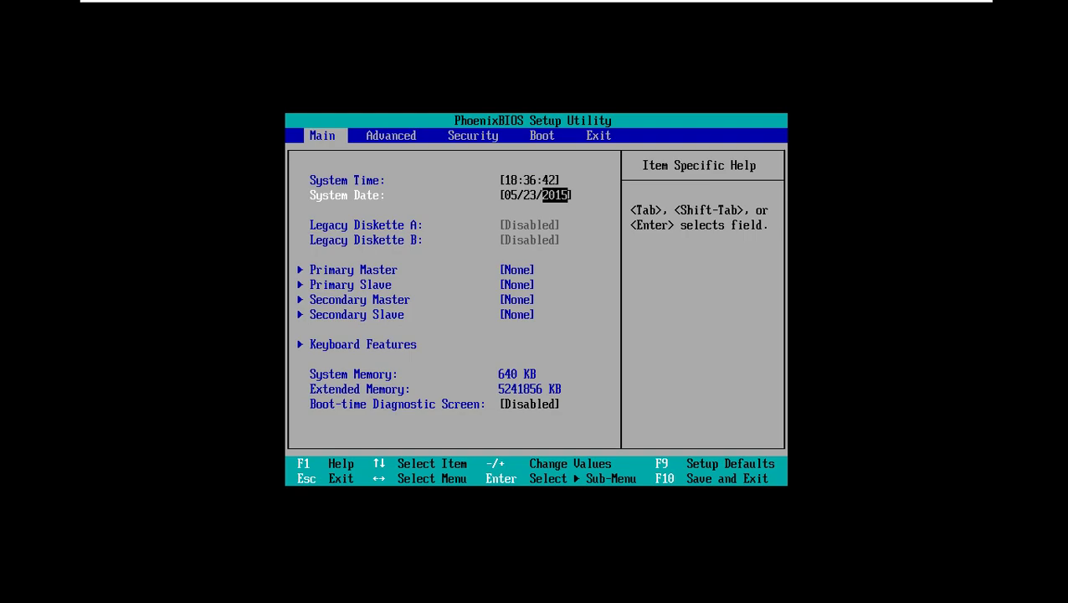
Exit the BIOS setup saving the changes and let the virtual machine boot into Windows Setup
key("Right")
key("Right")
key("Right")
key("Right")
key("Return")
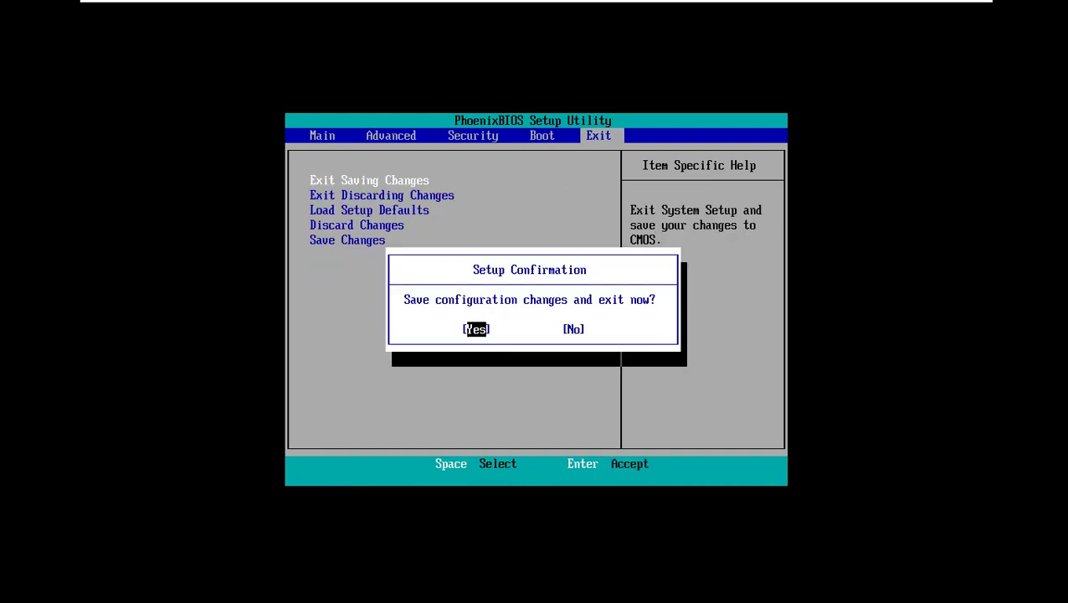
key("Return")
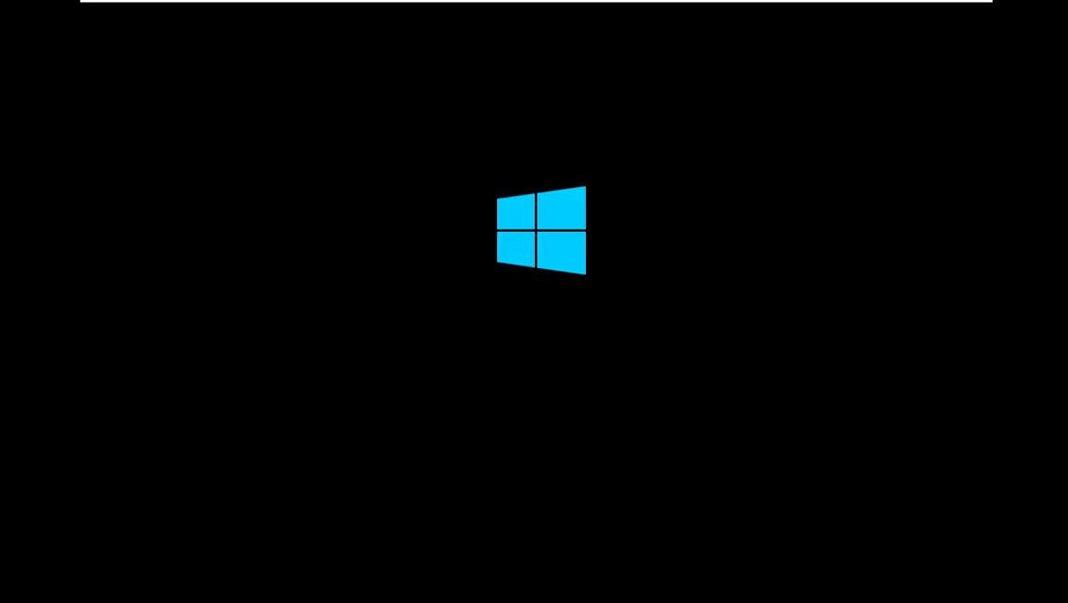
mouse_move(646, 4)
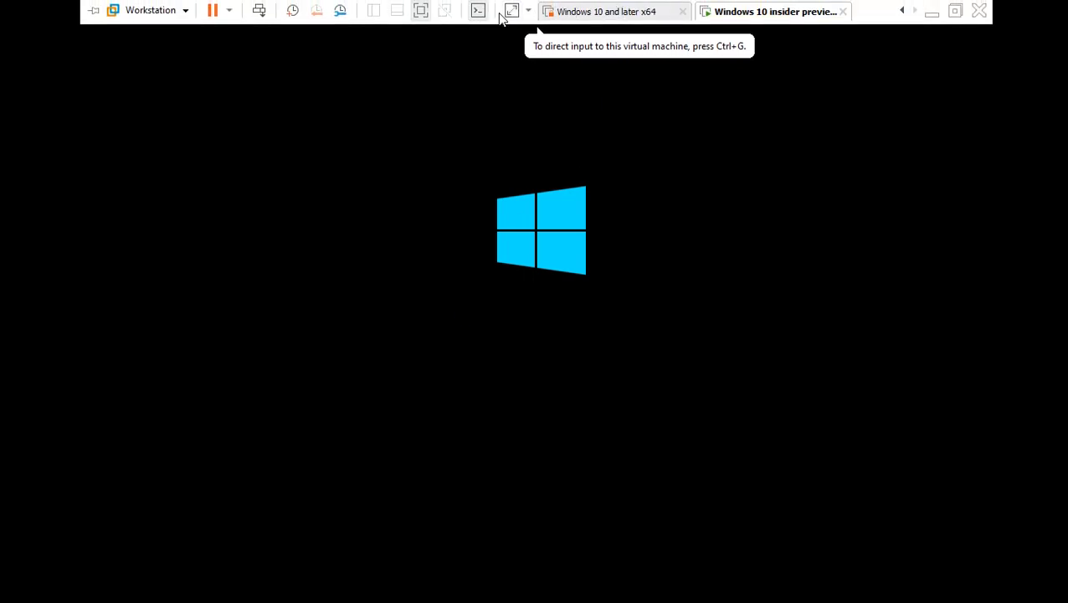
left_click(541, 195)
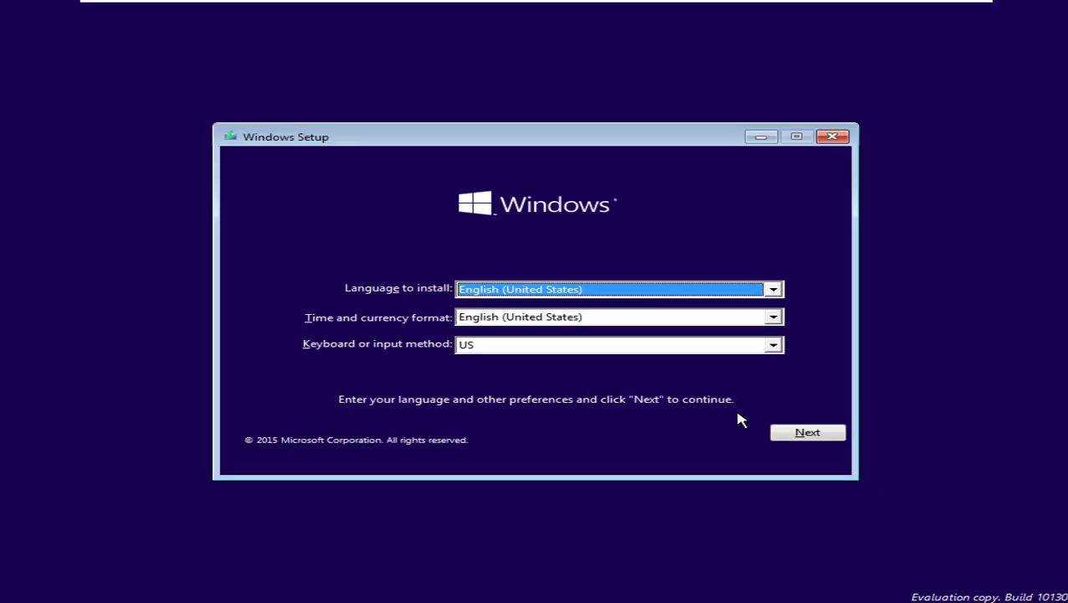
Set the time and currency format to Thai (Thailand) and start the Windows installation
left_click(717, 319)
left_click_drag(774, 369, 773, 412)
scroll(711, 394, "up", 4)
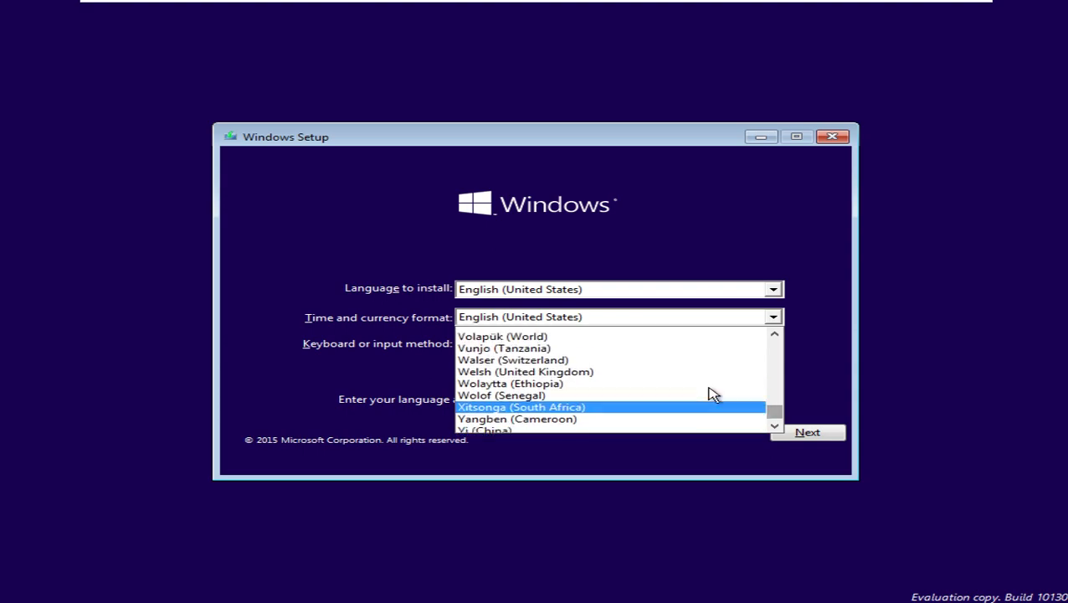
scroll(718, 405, "up", 7)
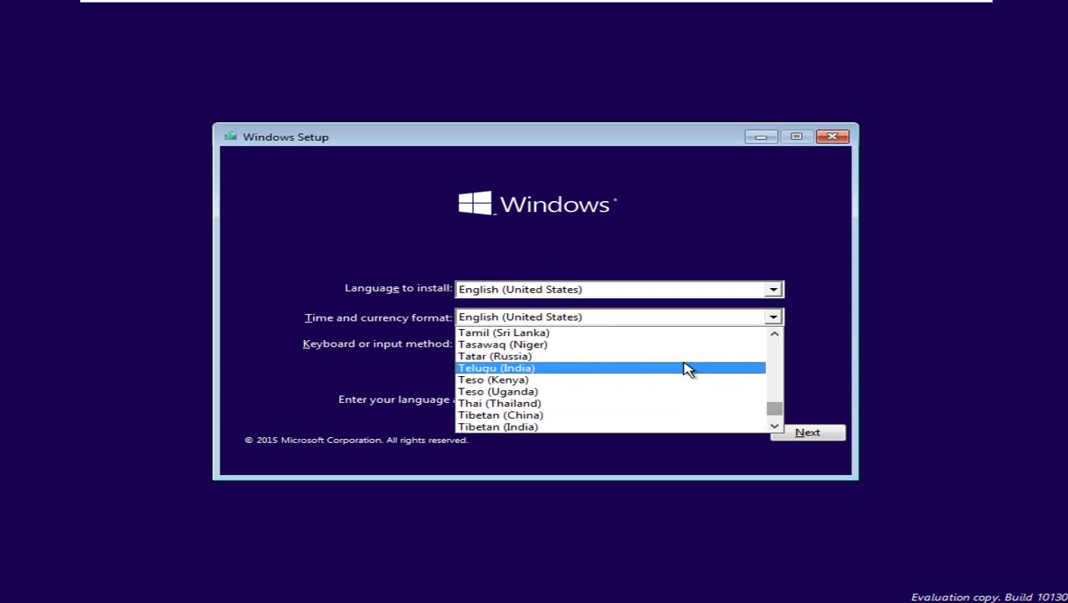
left_click(660, 403)
left_click(791, 432)
left_click(521, 306)
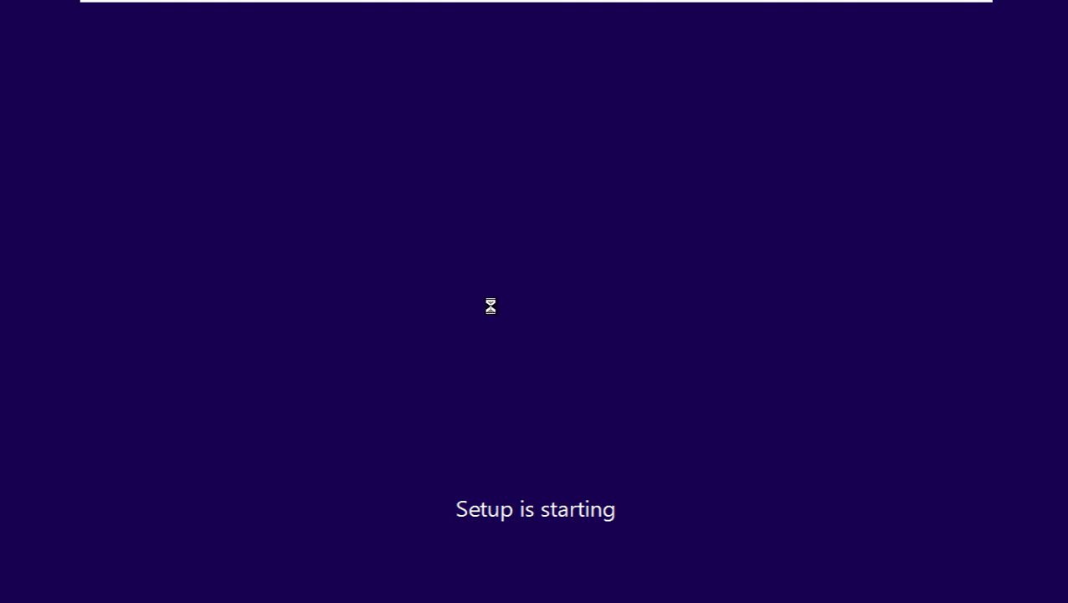
key("ctrl+alt")
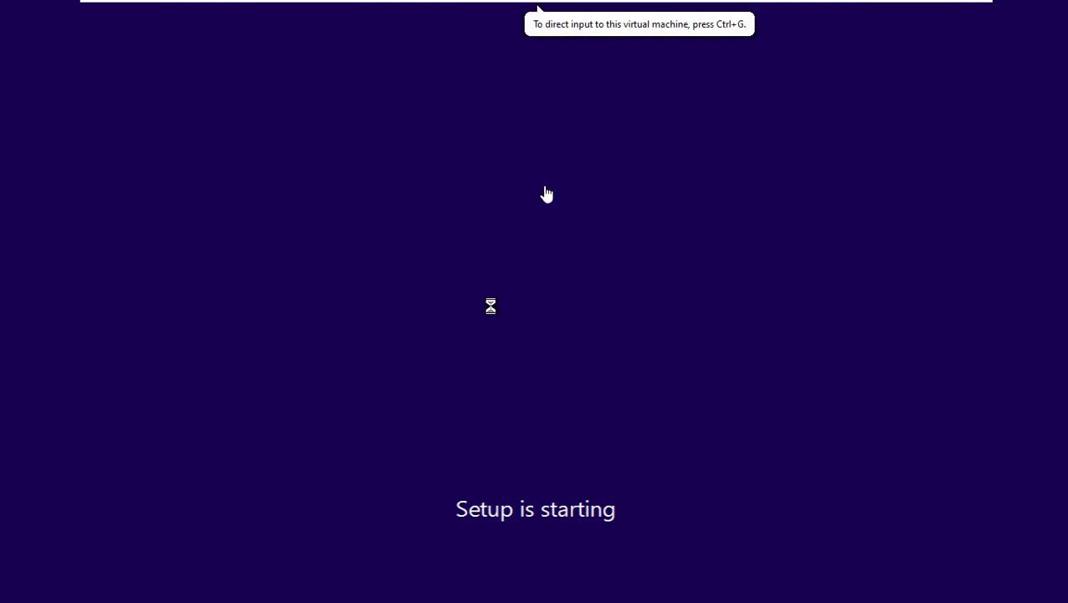
left_click(929, 10)
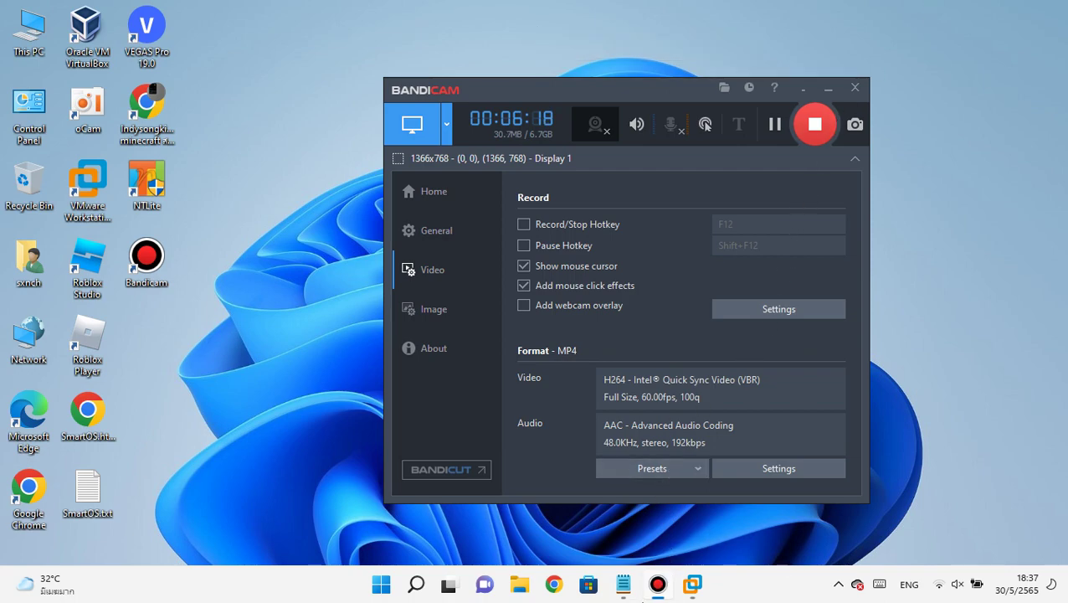
mouse_move(692, 584)
left_click(861, 506)
left_click(743, 424)
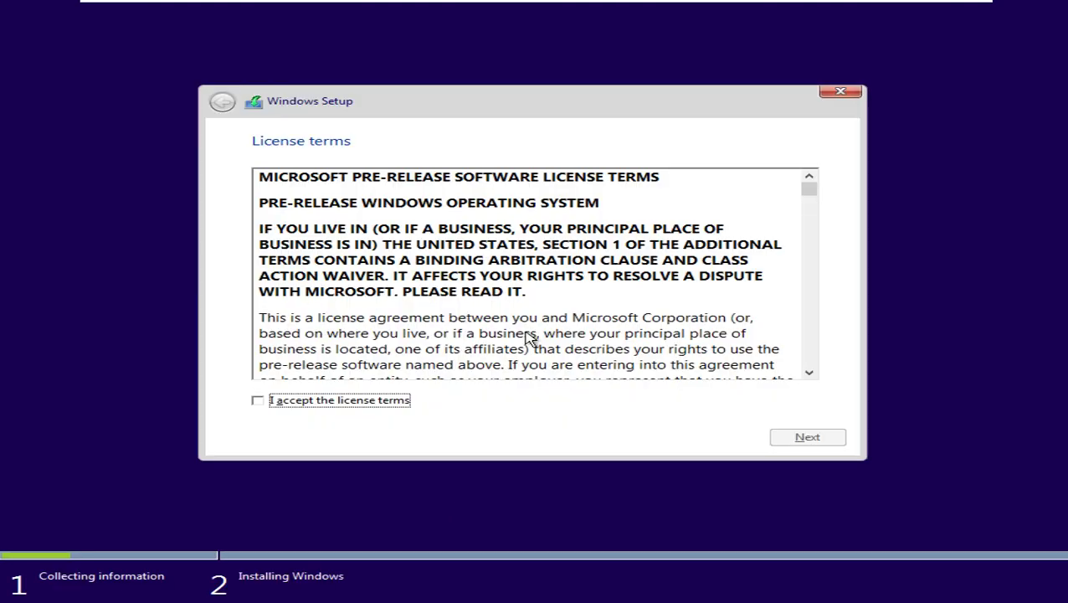
Accept the license terms and choose the custom installation type
left_click(399, 402)
left_click(806, 438)
left_click(698, 332)
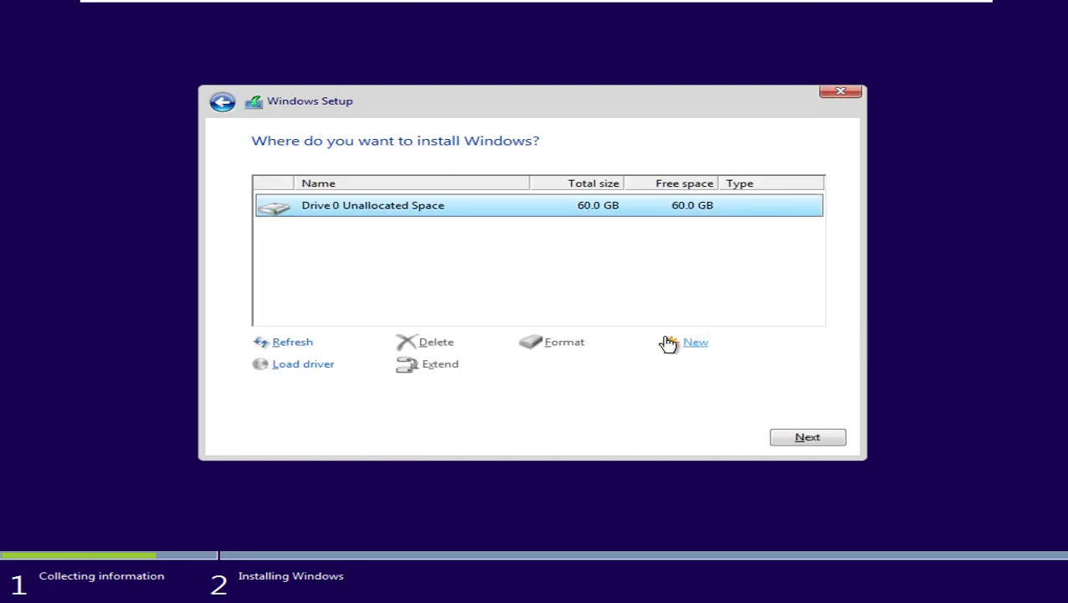
Create a new partition from all of Drive 0's unallocated space and start installing Windows on Drive 0 Partition 2
left_click(672, 346)
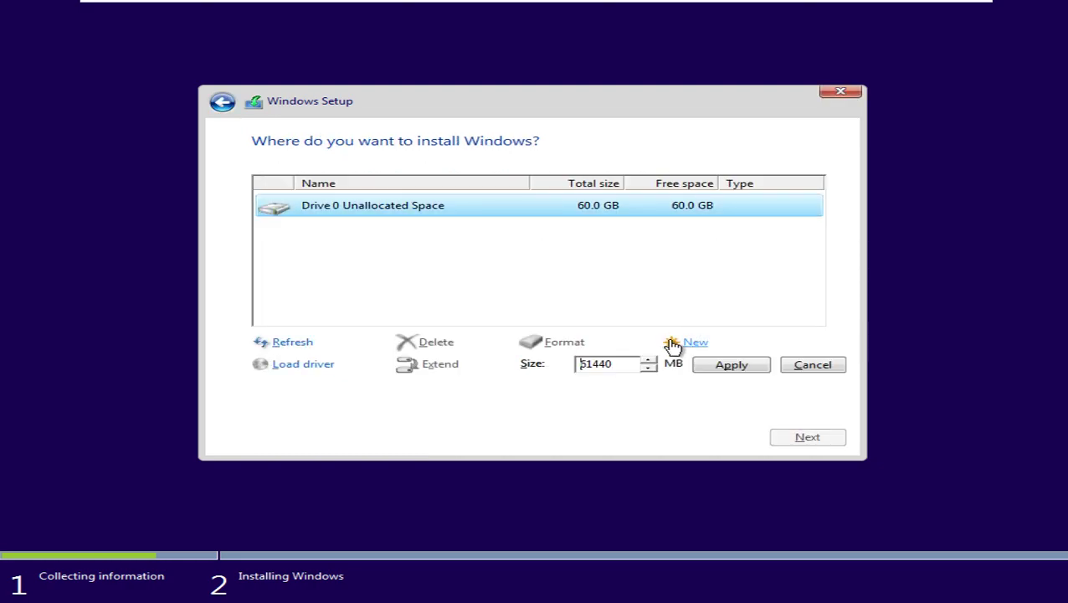
left_click(737, 365)
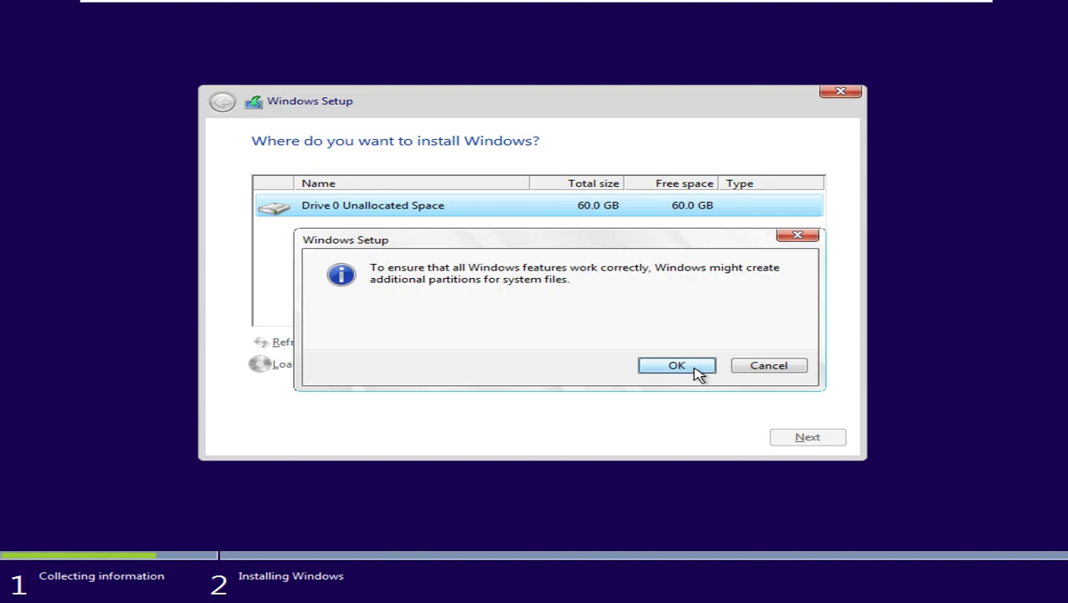
left_click(682, 372)
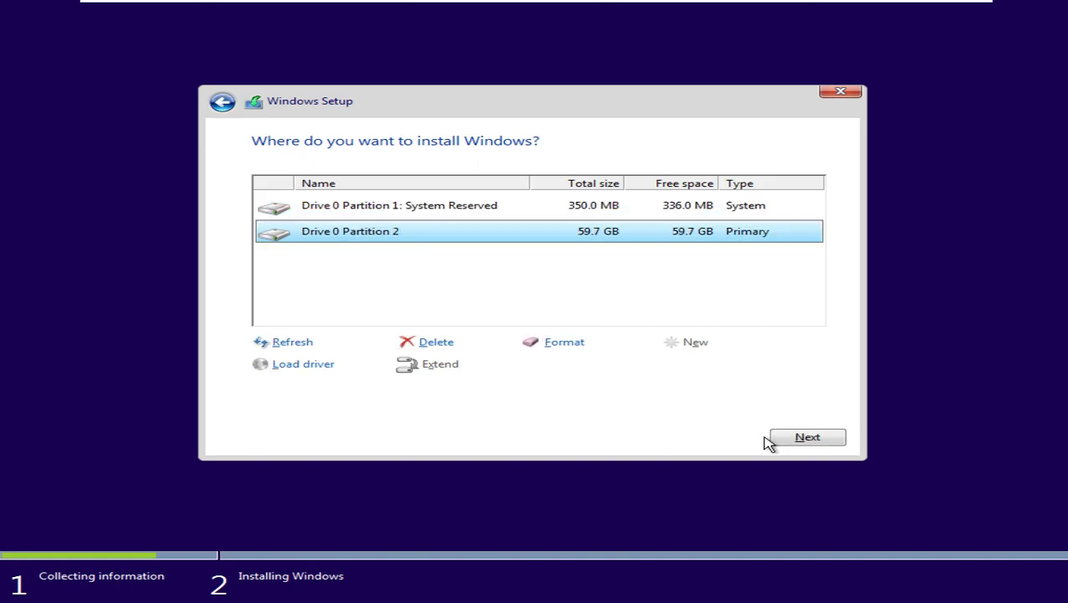
left_click(816, 437)
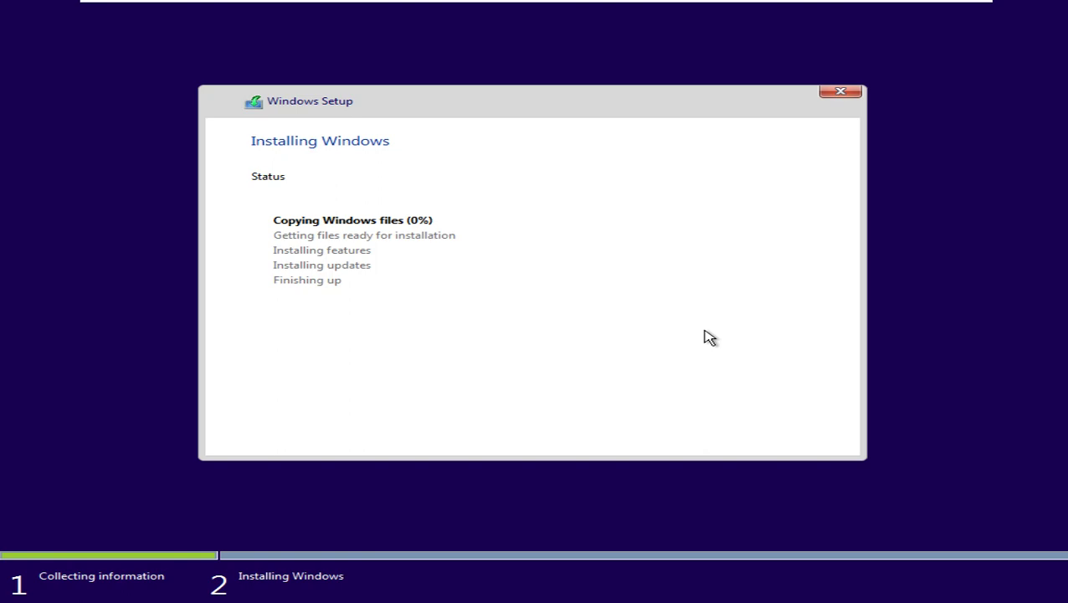
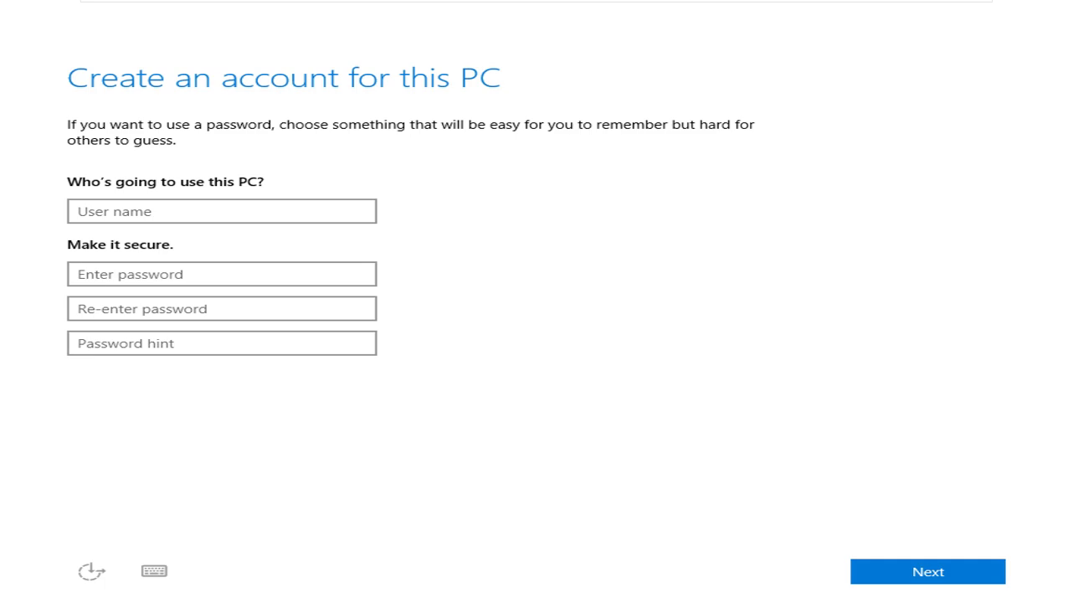
Switch the keyboard layout to English (United States) and create the PC's account with a user name and no password
left_click(220, 223)
type("u")
key("BackSpace")
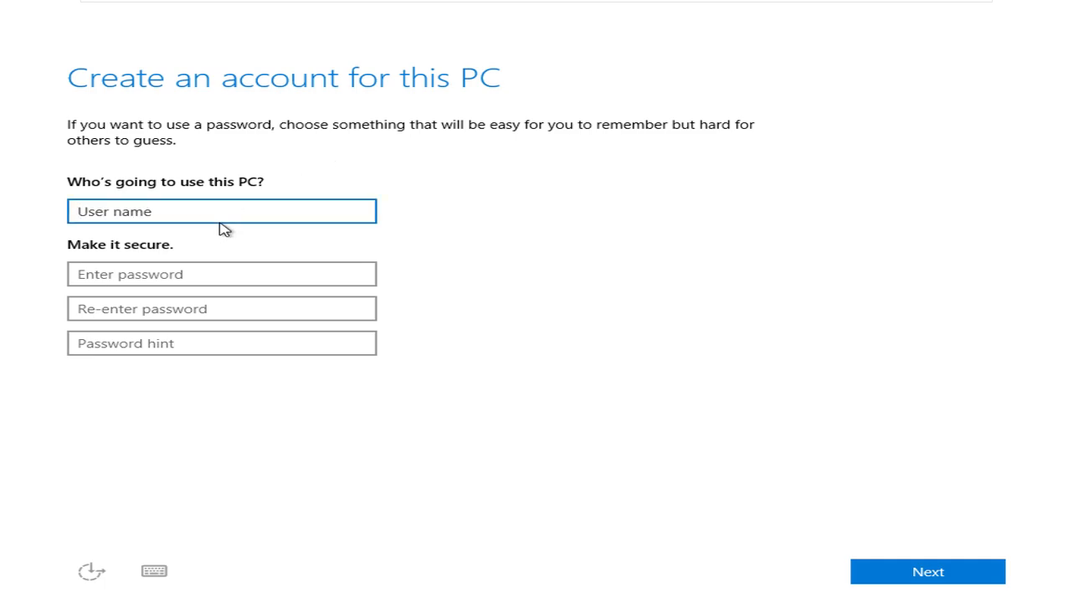
left_click(154, 570)
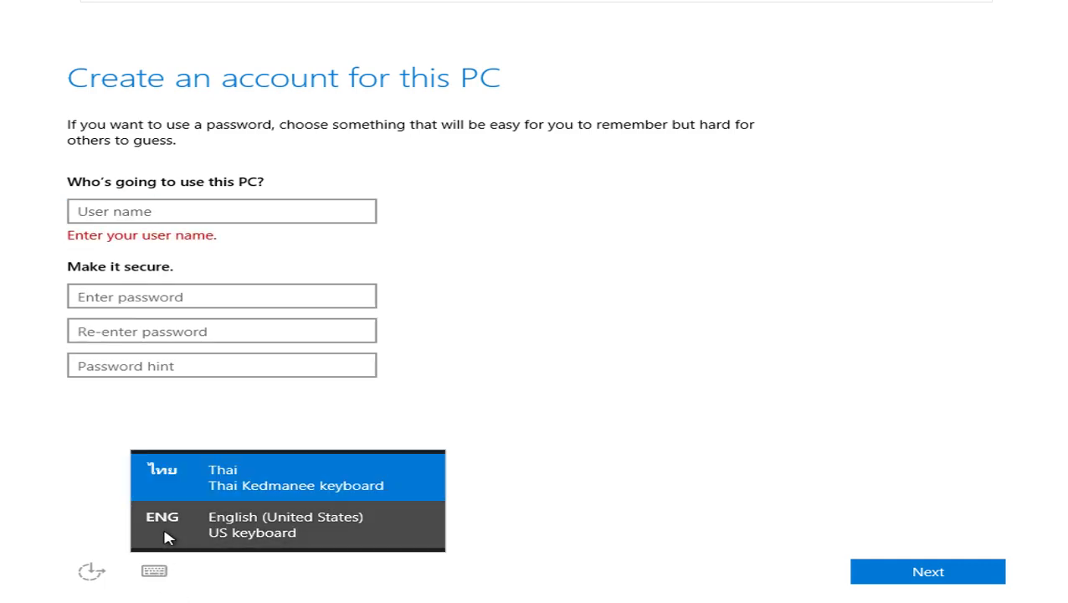
left_click(167, 470)
left_click(234, 214)
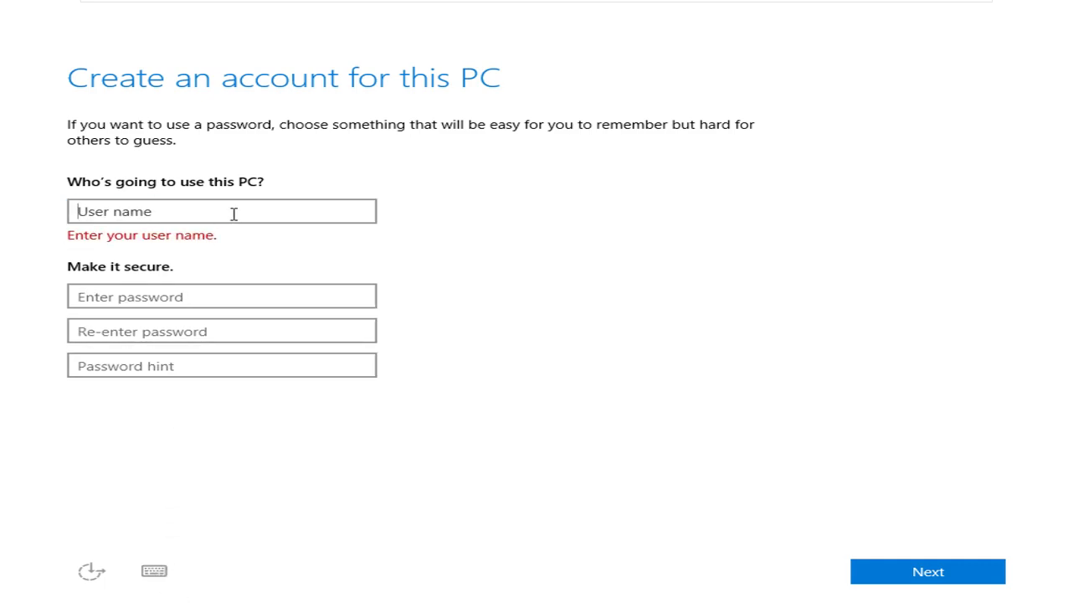
type("smart55555555555555+")
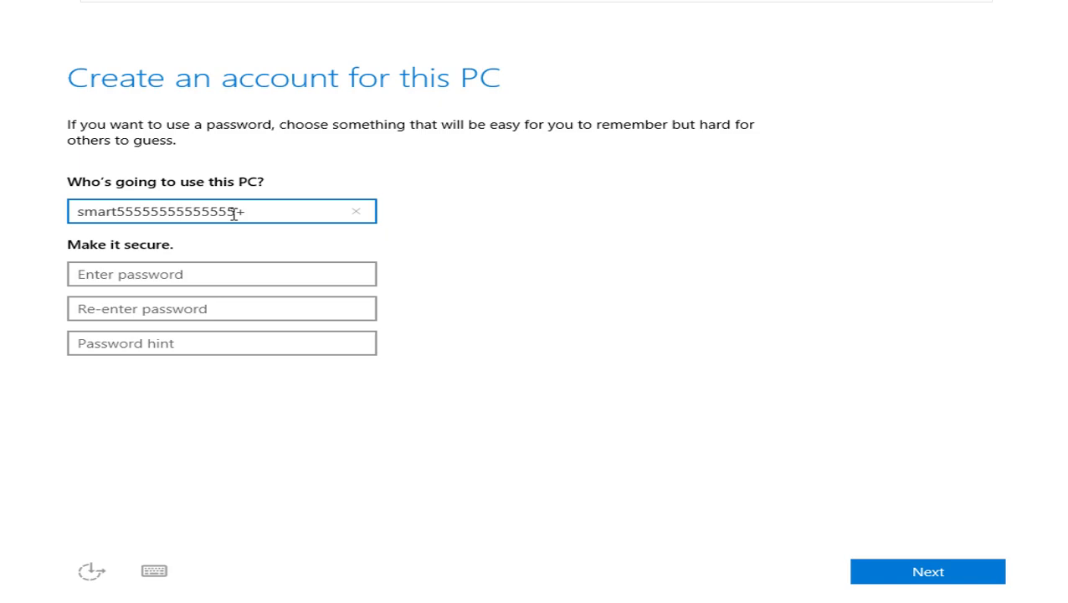
left_click(235, 213)
key("Delete")
left_click(872, 565)
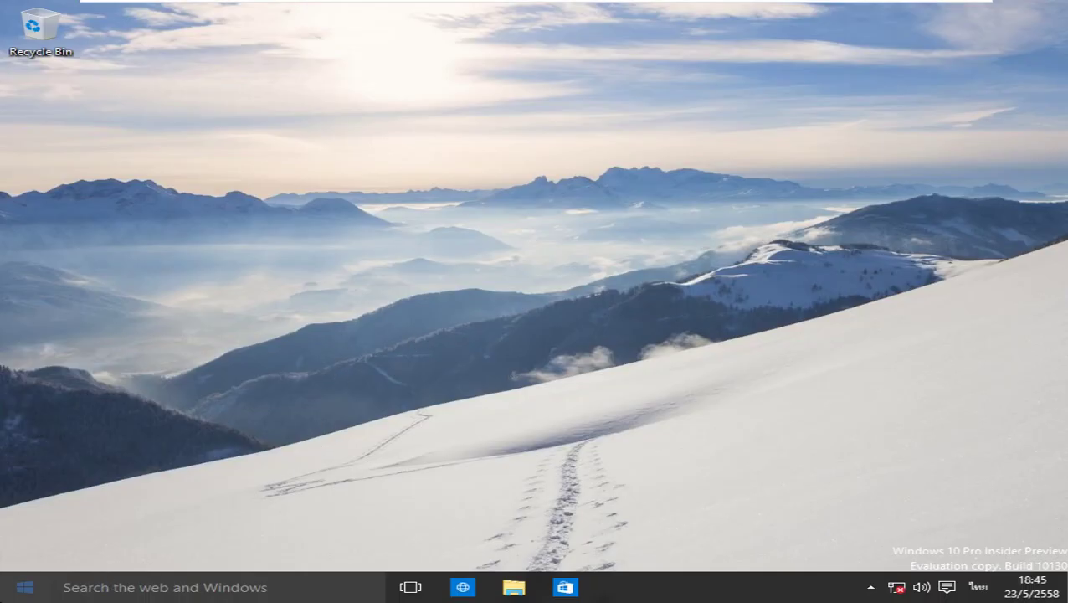
Open Settings from the Start menu and look through all of its categories
left_click(25, 587)
left_click(25, 587)
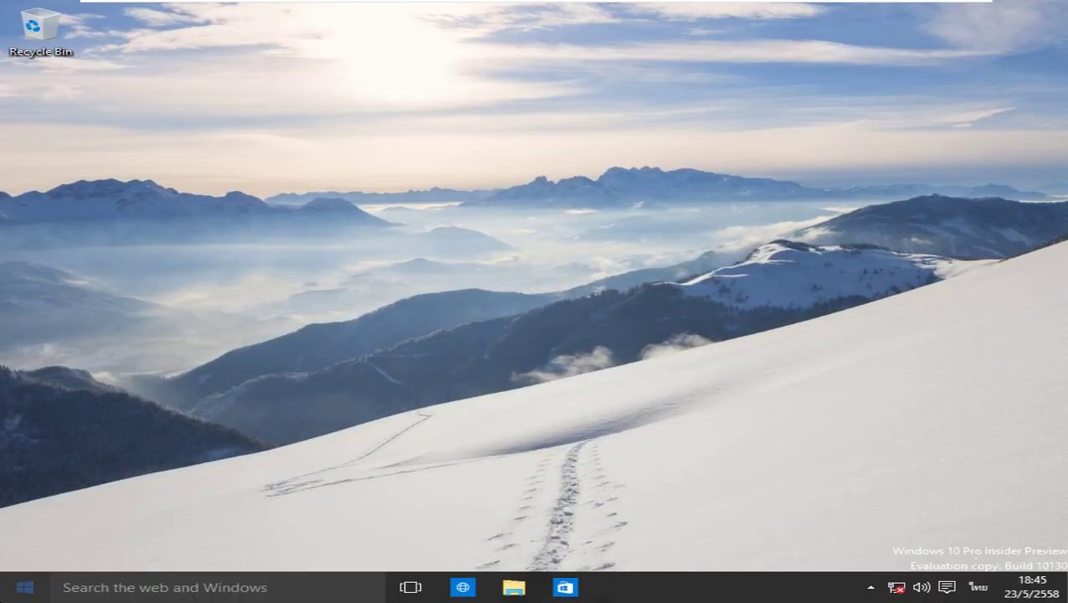
left_click(25, 587)
left_click(61, 496)
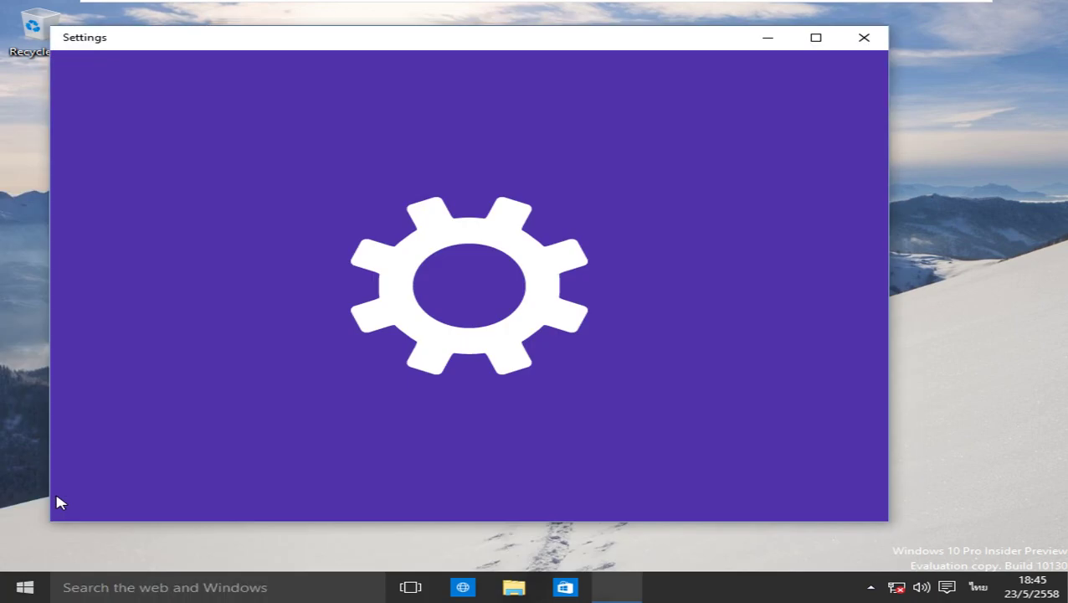
left_click(818, 38)
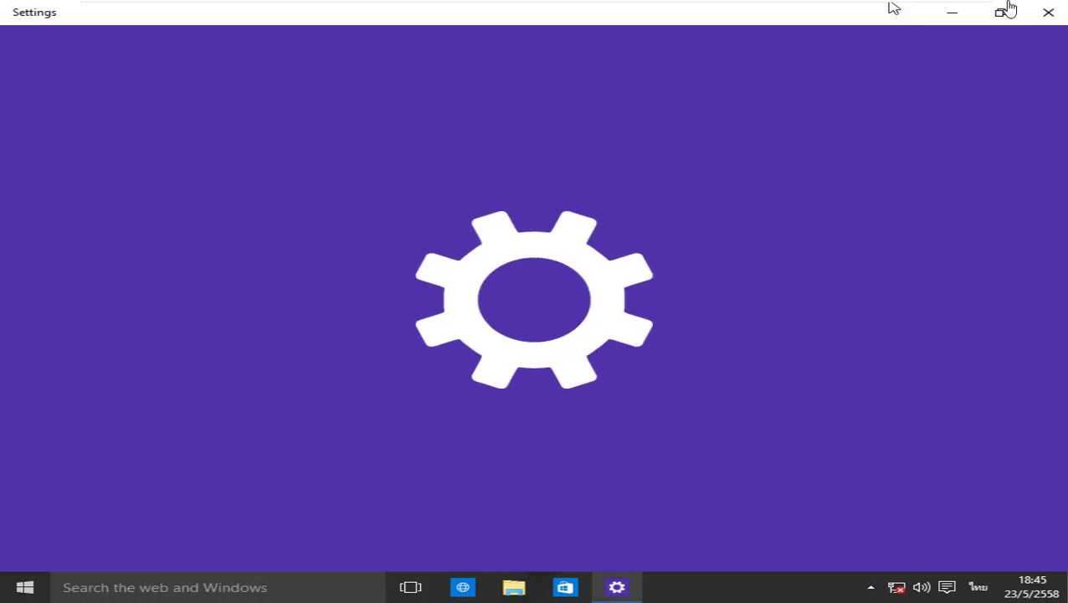
left_click(1008, 7)
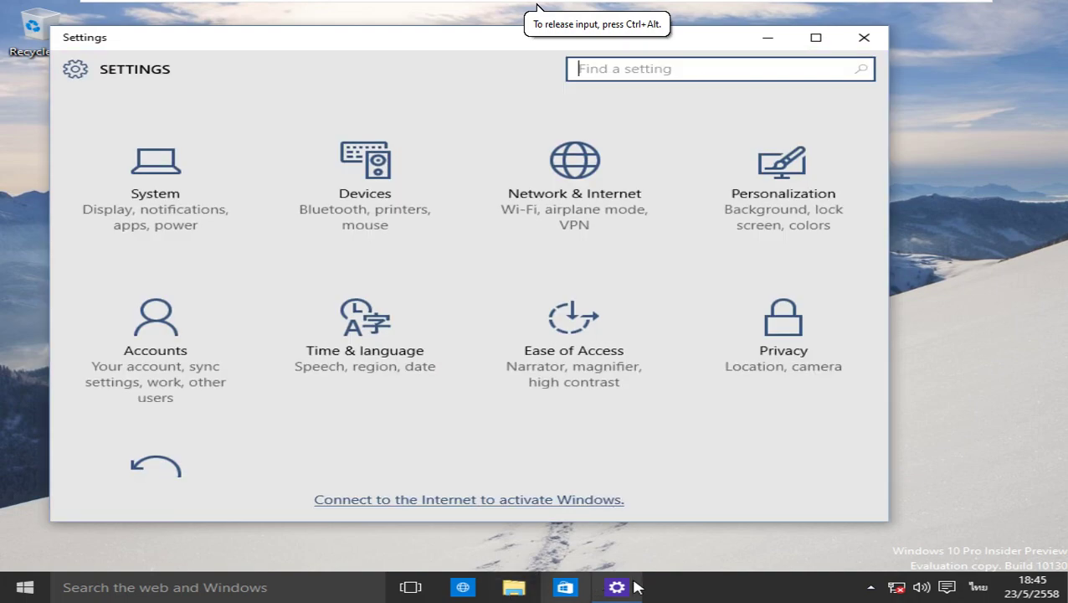
scroll(573, 404, "down", 2)
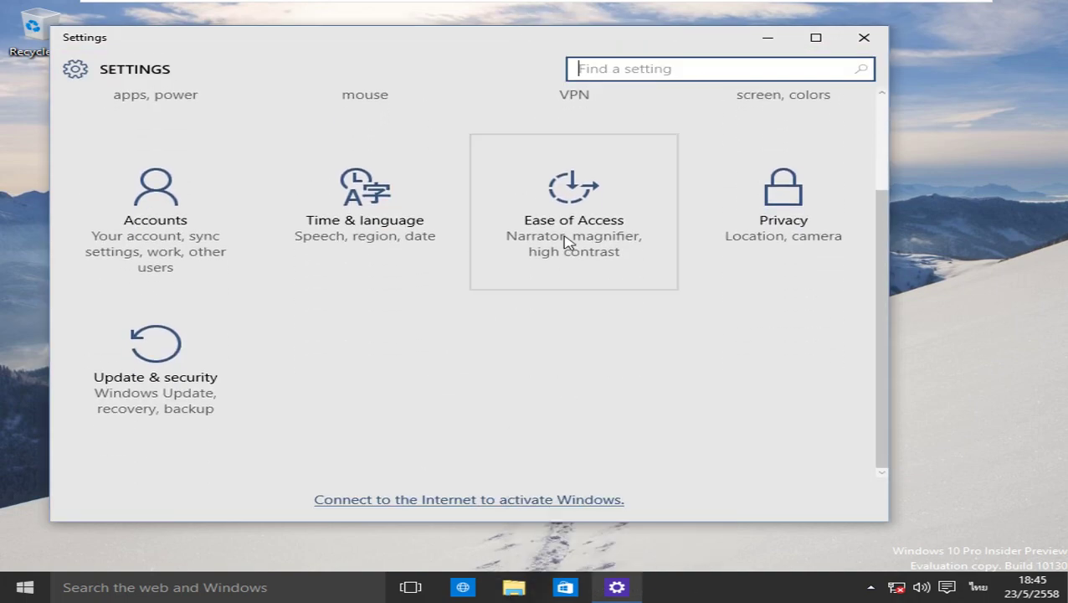
scroll(306, 319, "up", 2)
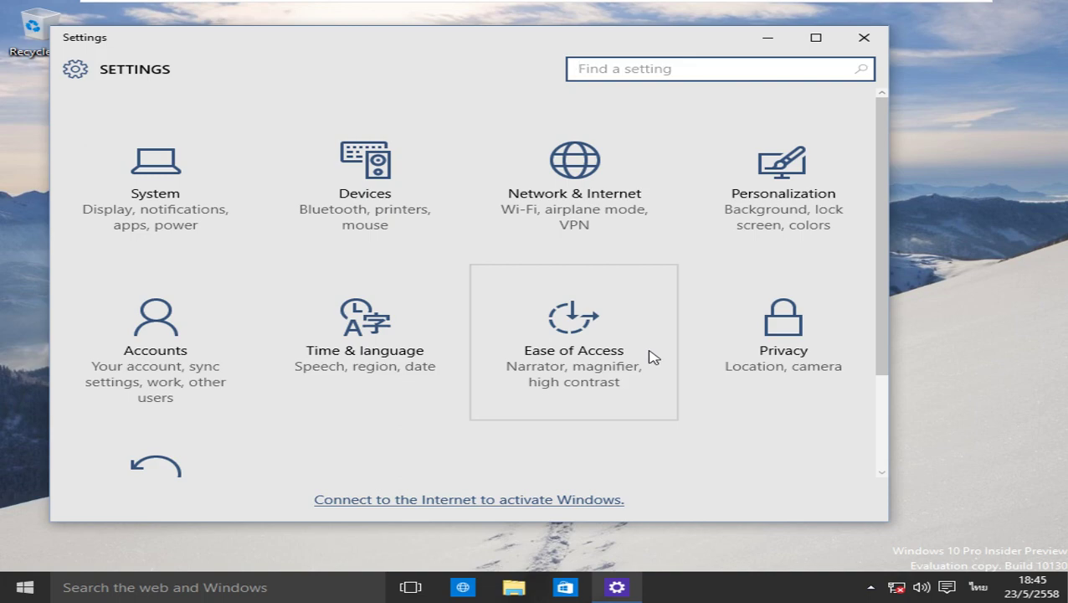
On the host computer, set the sound volume to 42 and return to the Windows 10 Insider Preview virtual machine
left_click(948, 11)
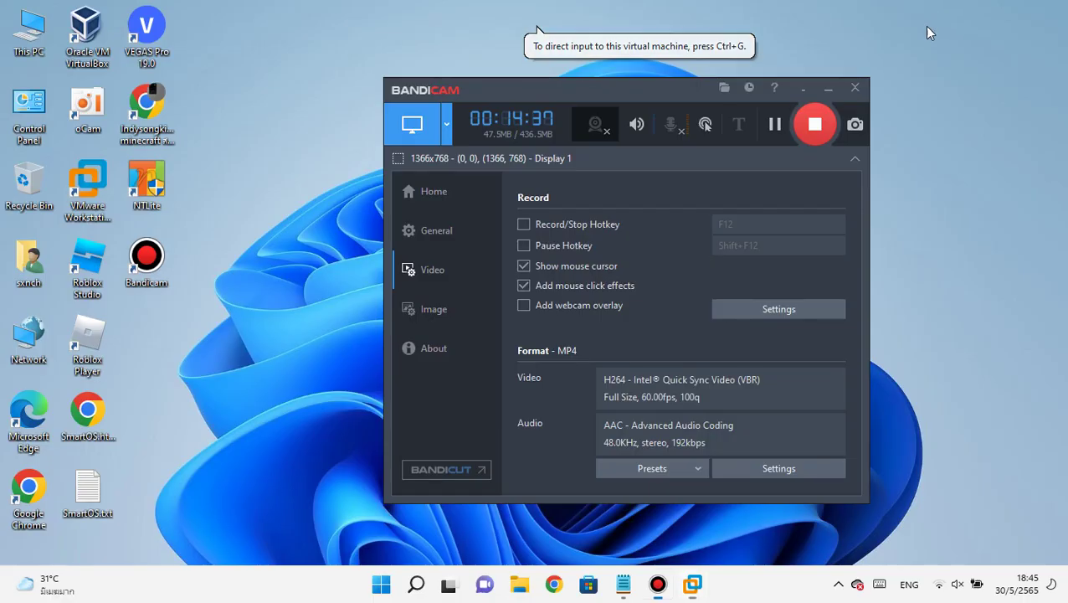
left_click(936, 585)
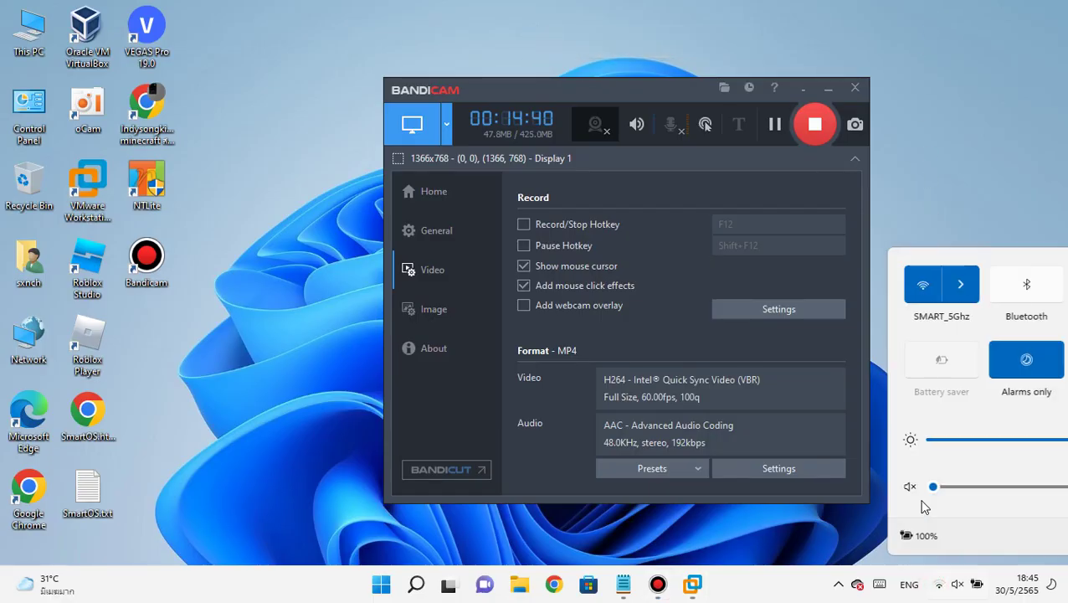
left_click(906, 486)
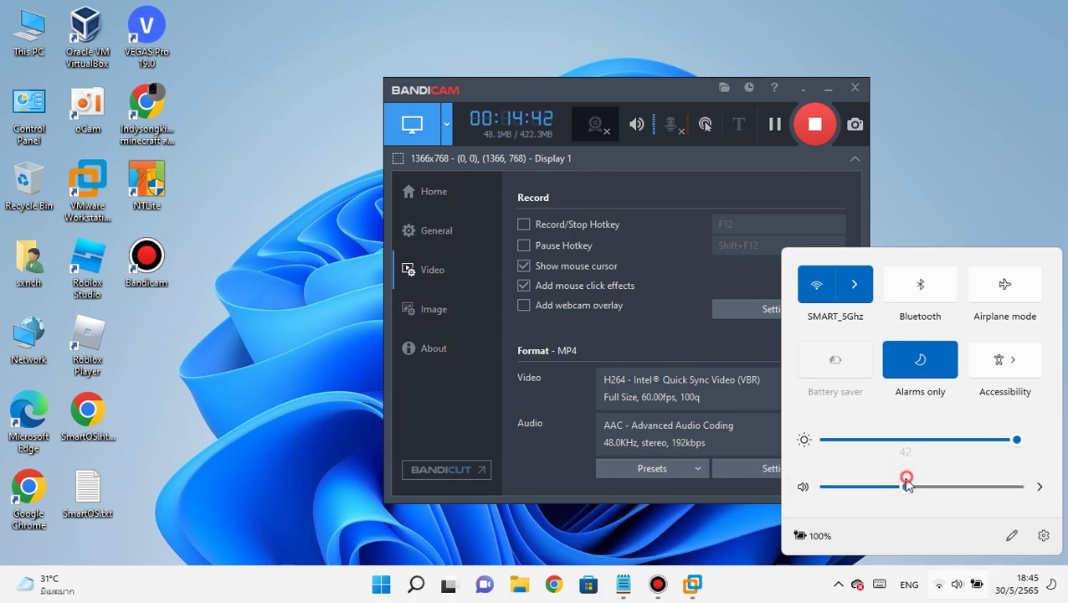
mouse_move(693, 579)
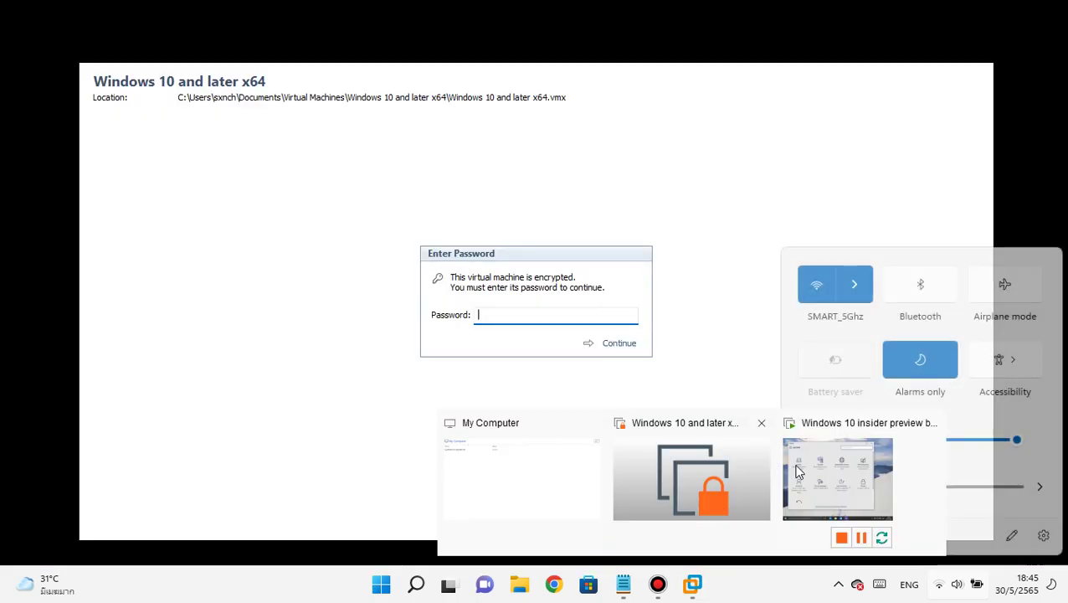
key("Escape")
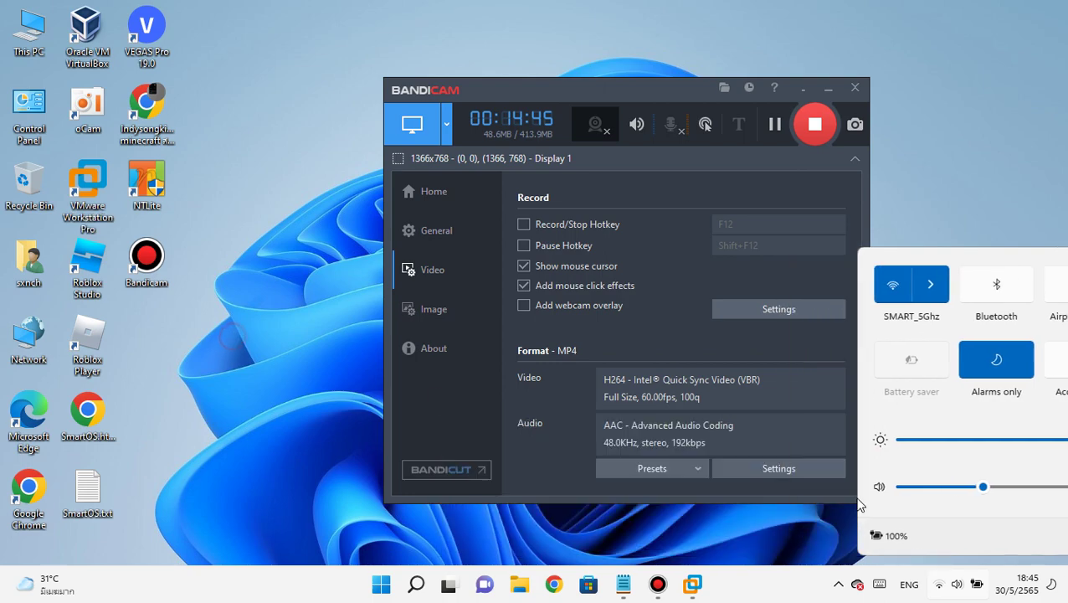
left_click(706, 424)
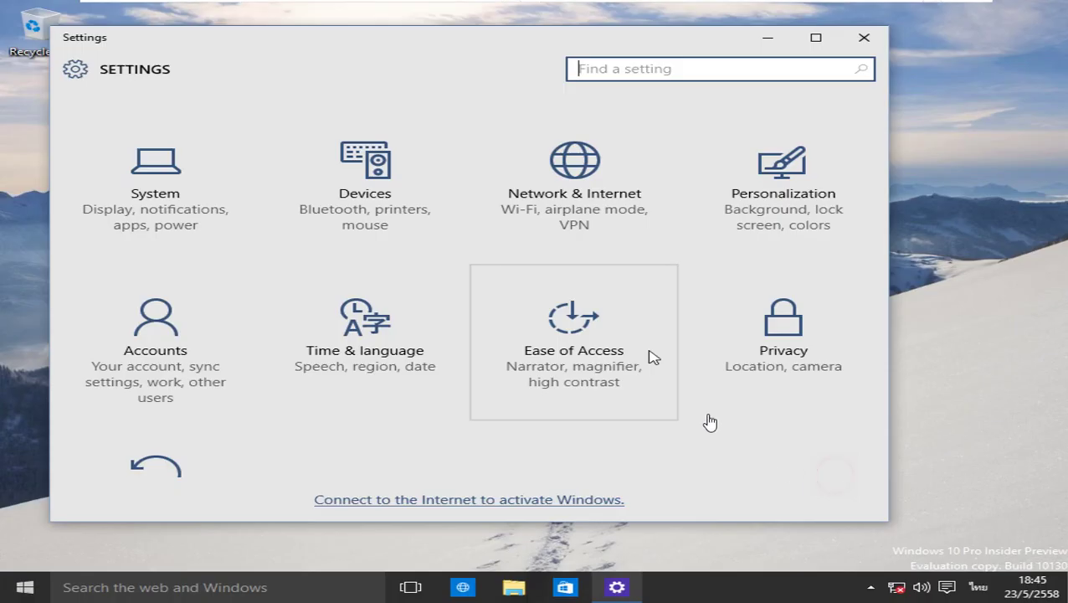
Look through the Narrator options in Ease of Access and return to the main Settings page
left_click(597, 370)
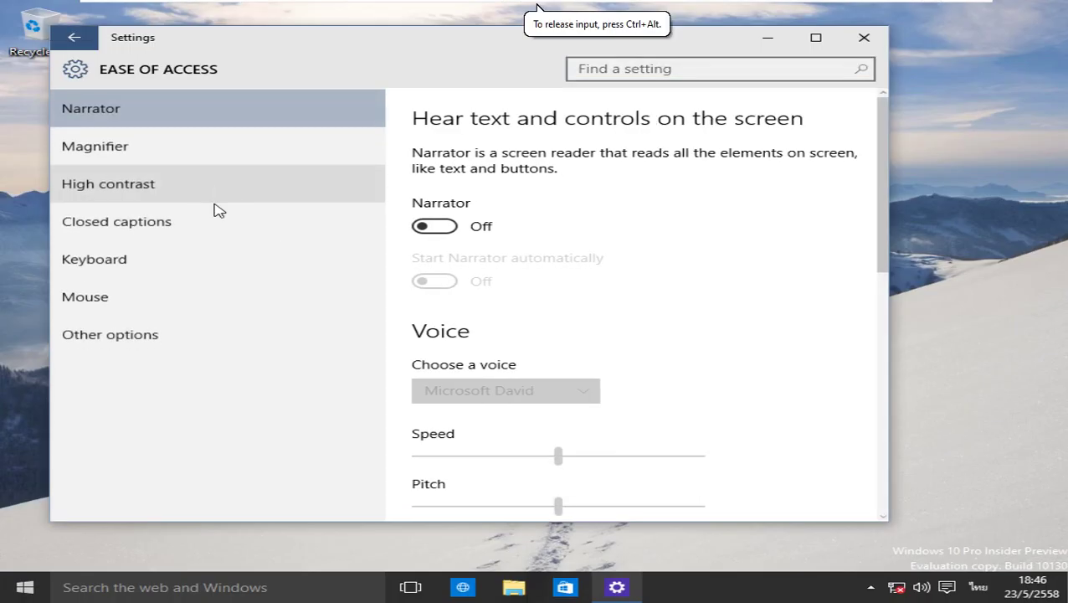
scroll(545, 318, "down", 3)
scroll(502, 318, "down", 3)
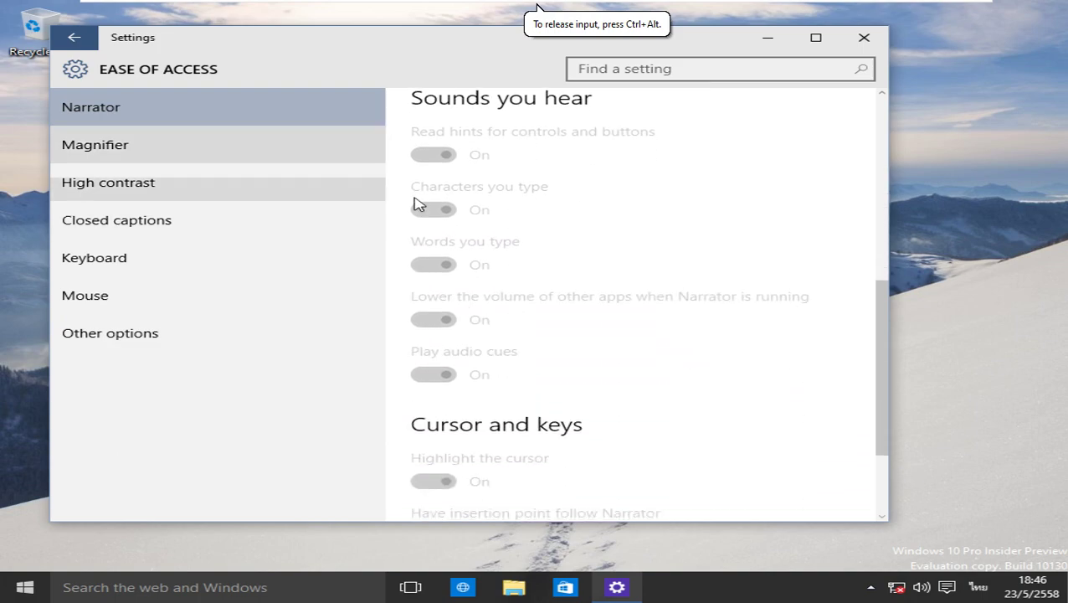
scroll(419, 218, "down", 2)
left_click(82, 38)
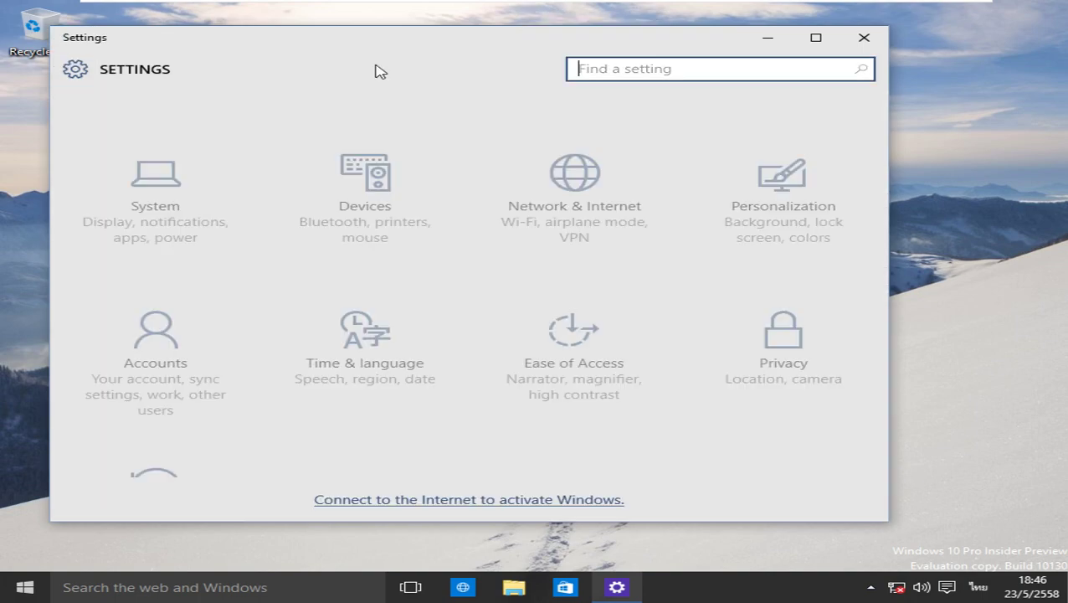
In the maximized Settings' Personalization colors, turn off automatic accent color picking and transparency for Start, taskbar and action center
left_click(815, 38)
left_click(737, 176)
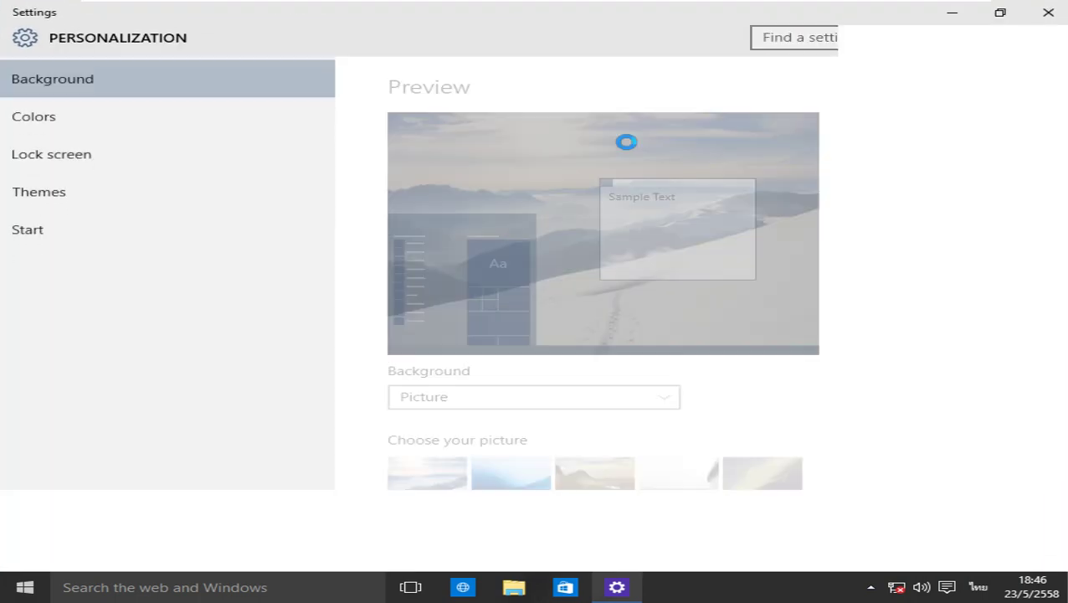
left_click(331, 109)
scroll(444, 248, "down", 1)
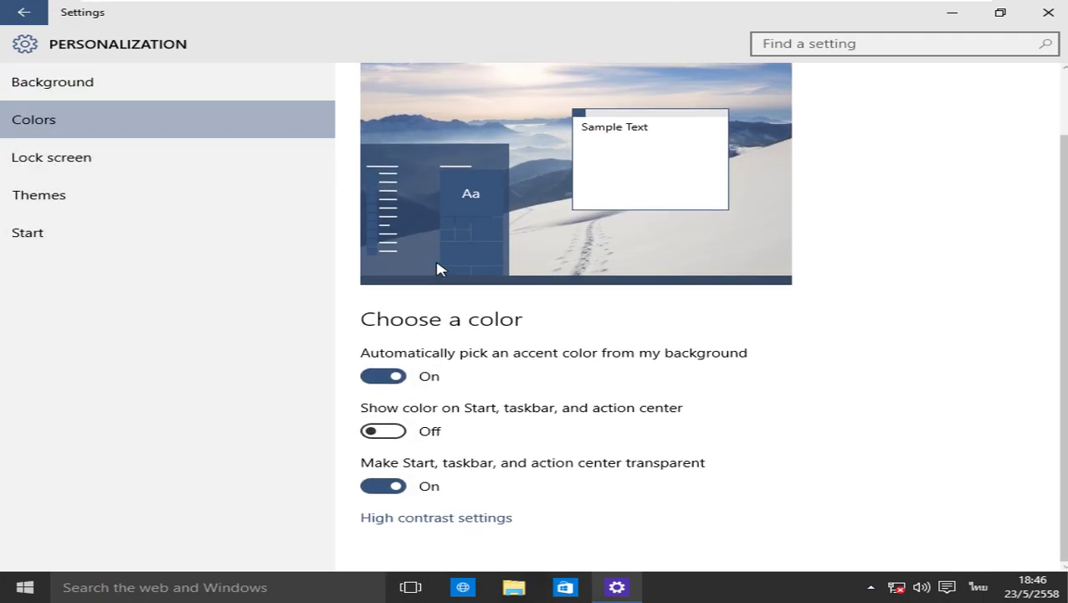
left_click(383, 376)
scroll(410, 419, "down", 5)
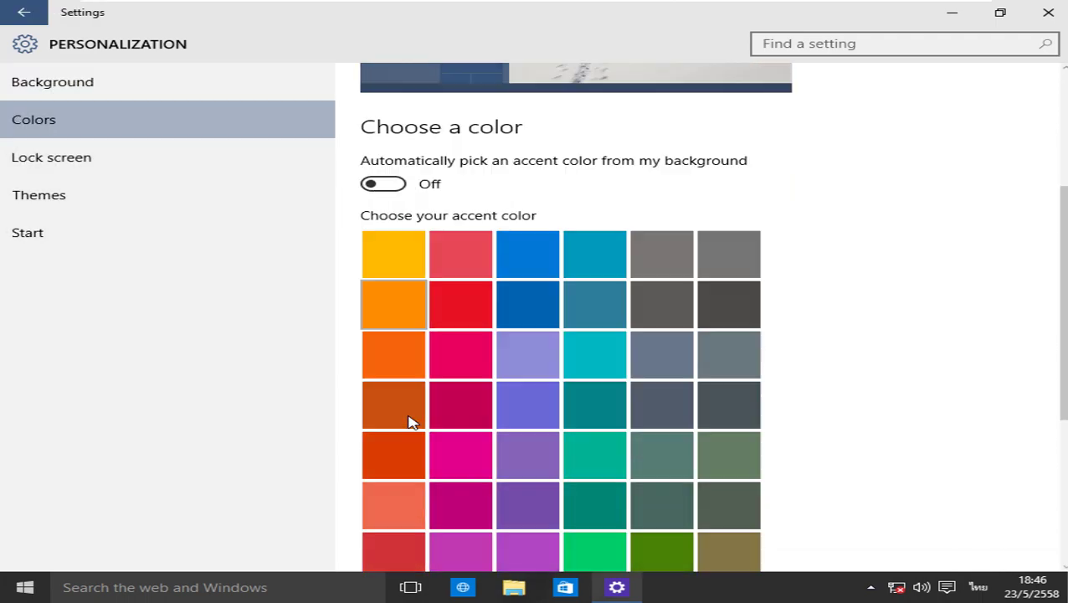
left_click(388, 490)
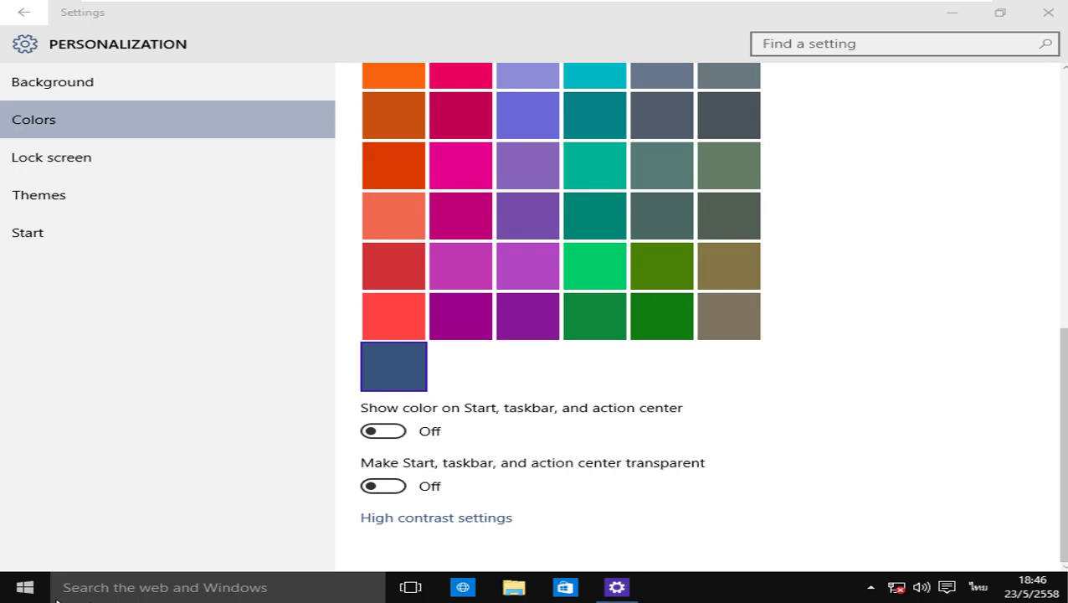
Close the Settings window and check how the Start menu looks with transparency off
left_click(2, 586)
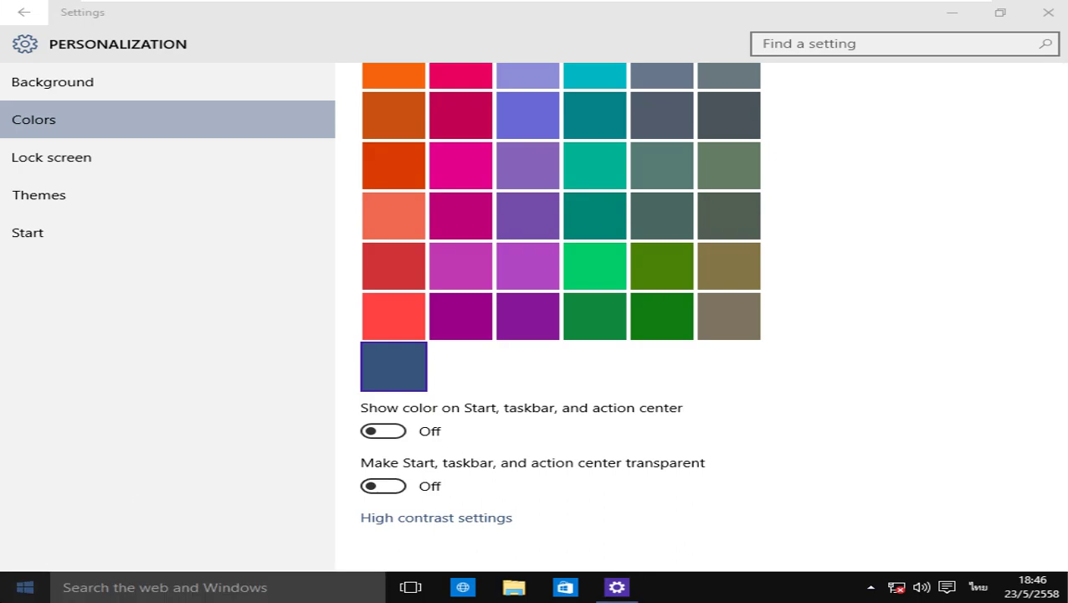
left_click(1049, 12)
key("super")
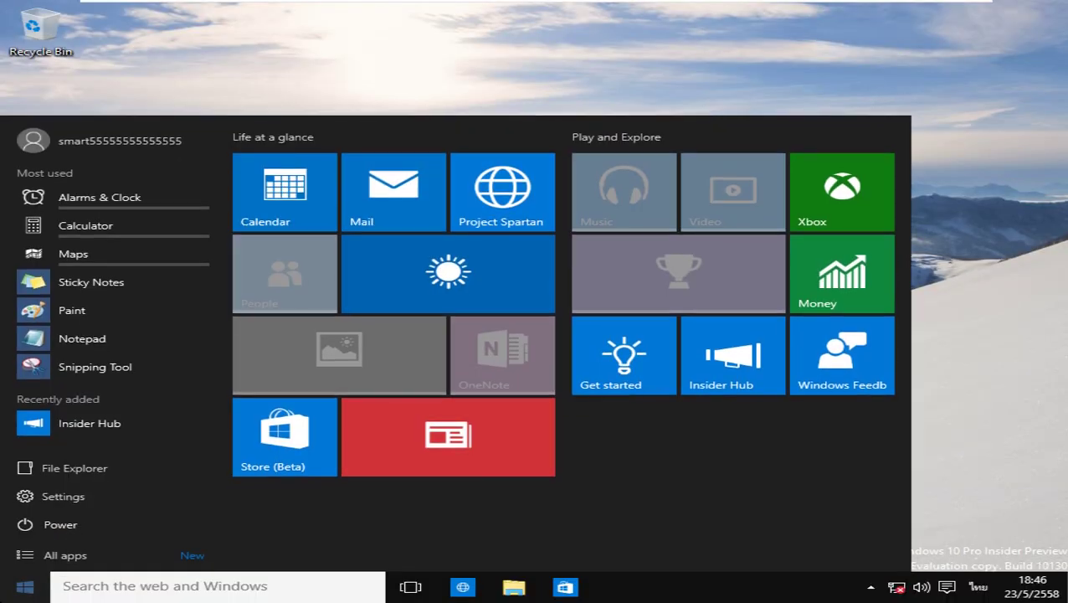
key("super")
key("super")
key("super")
key("super")
Reopen Settings, test the speaker volume at 100 and lower it below the maximum
left_click(76, 500)
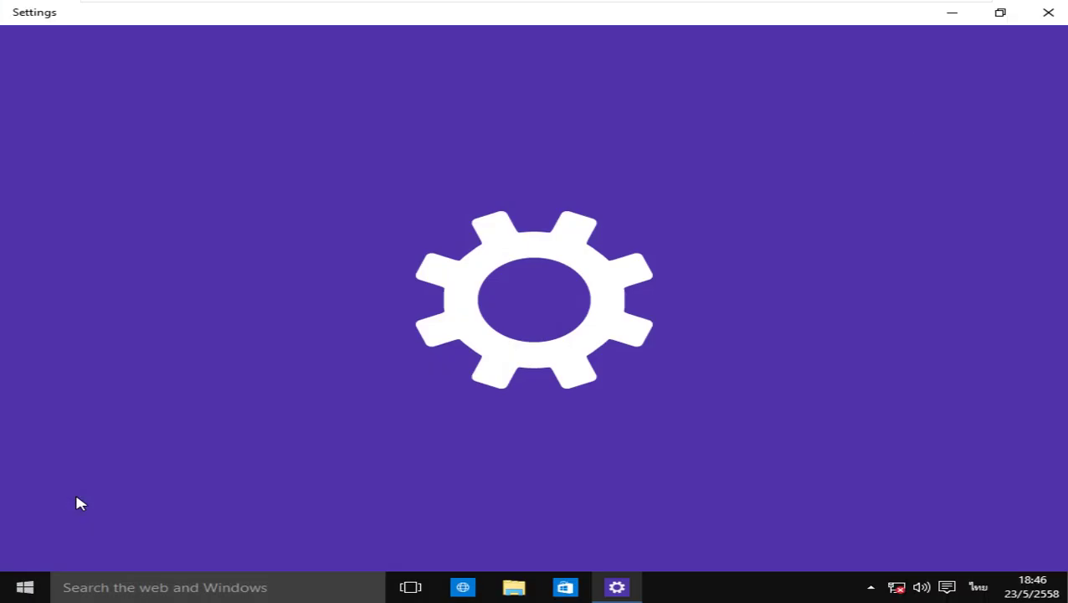
left_click(921, 589)
left_click(911, 548)
scroll(925, 549, "up", 19)
left_click(914, 548)
scroll(914, 548, "up", 19)
left_click(857, 549)
left_click_drag(857, 549, 1011, 474)
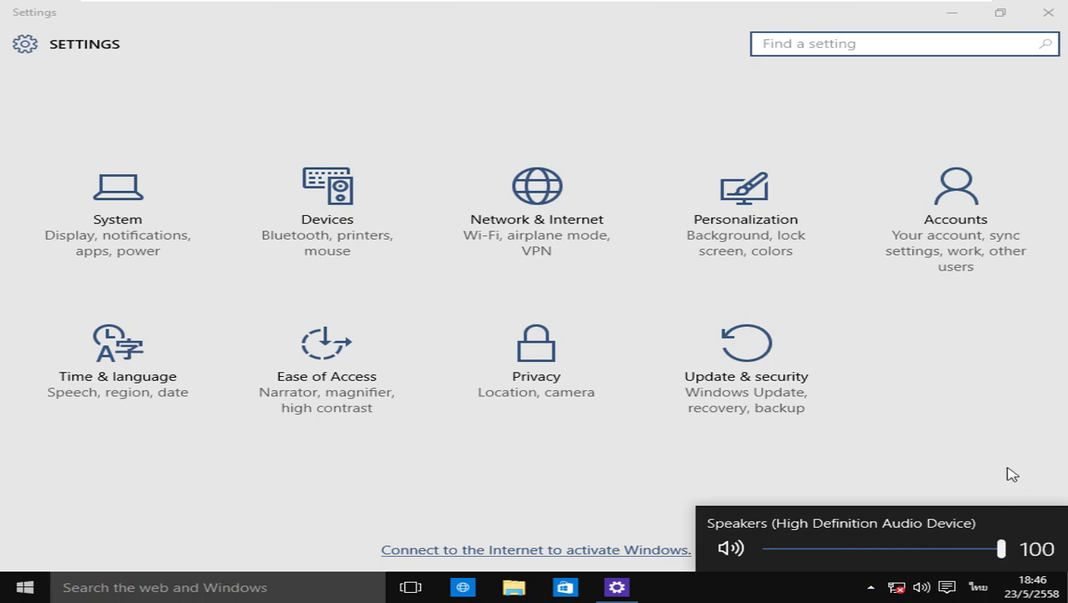
left_click_drag(1004, 549, 930, 562)
left_click(511, 457)
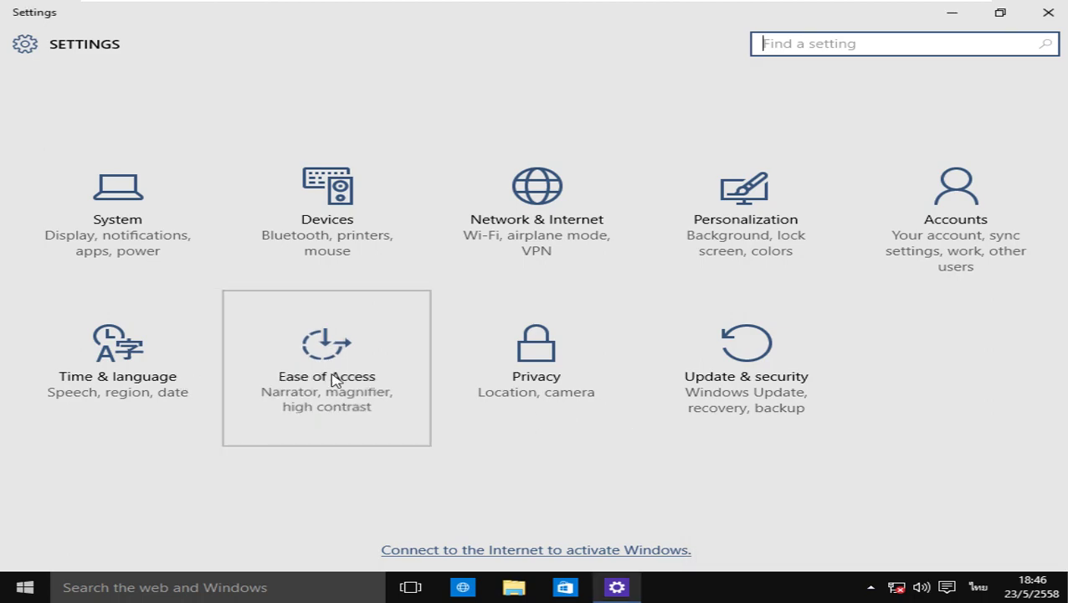
View the Ease of Access settings briefly, return to the main page and close Settings
left_click(333, 380)
left_click(37, 10)
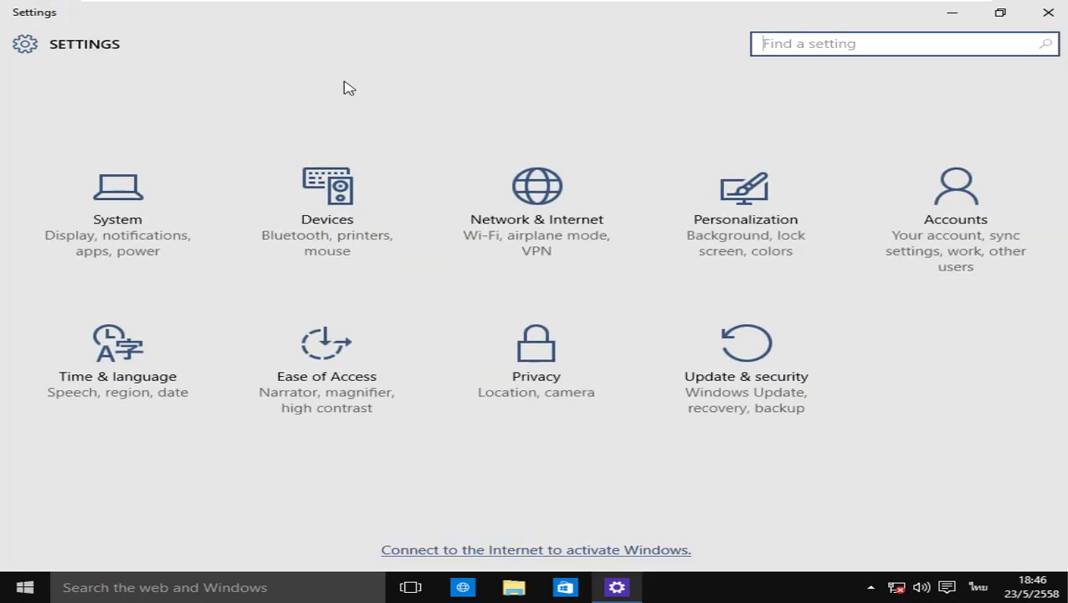
left_click(1049, 12)
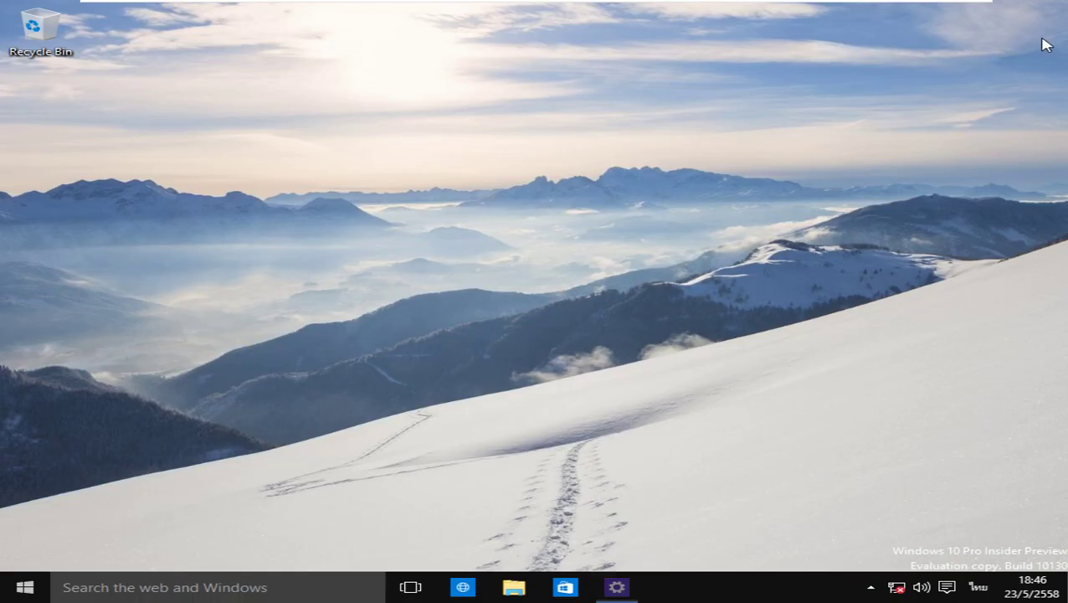
Enable the Computer, User's Files, Network and Control Panel desktop icons through the desktop's theme personalization settings
right_click(667, 245)
left_click(689, 395)
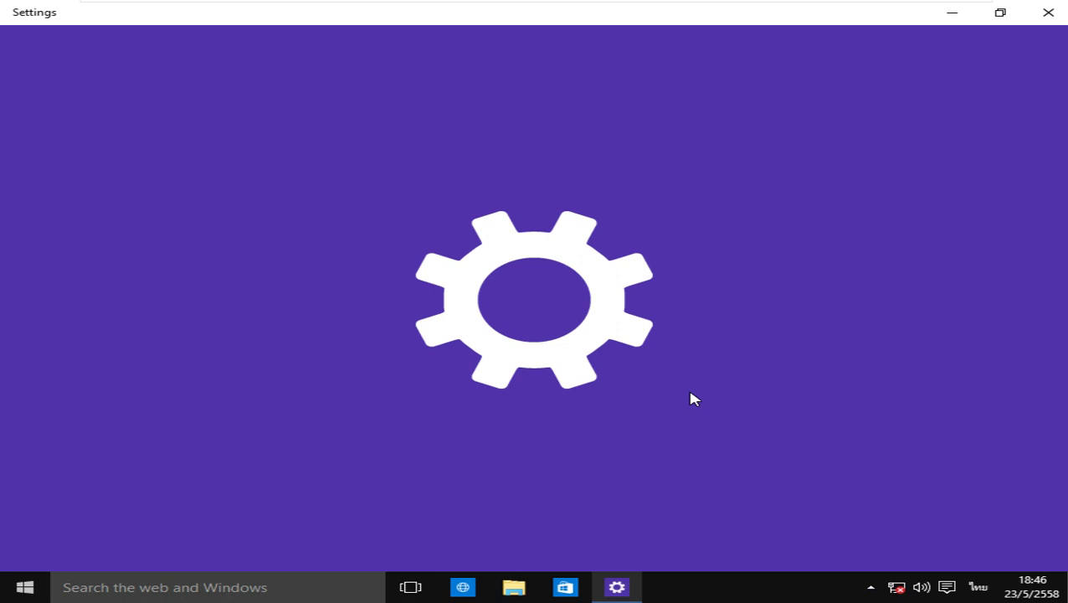
left_click(226, 212)
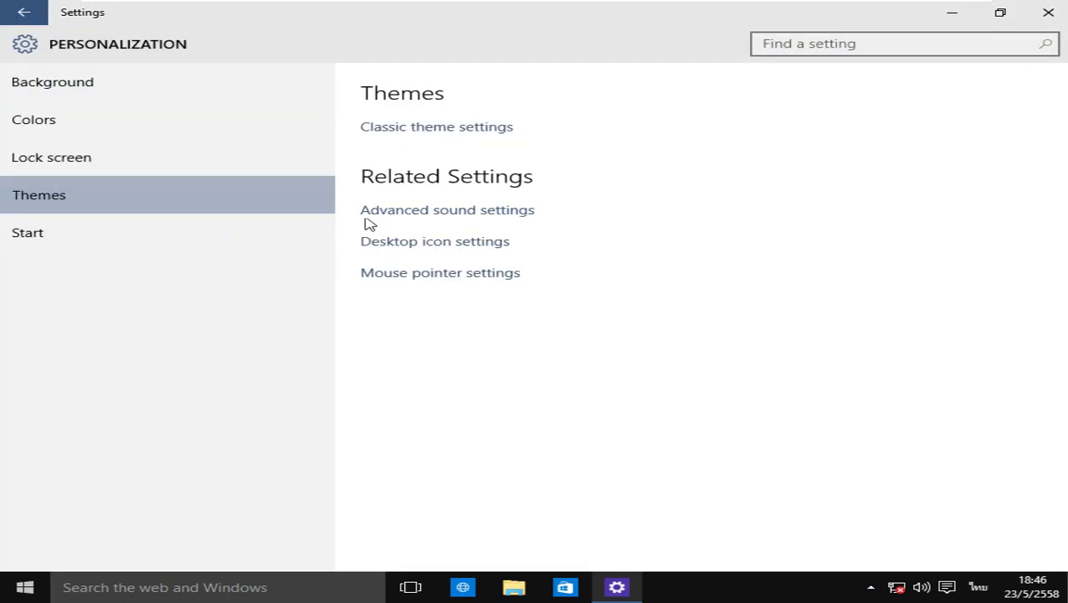
left_click(373, 241)
left_click(173, 158)
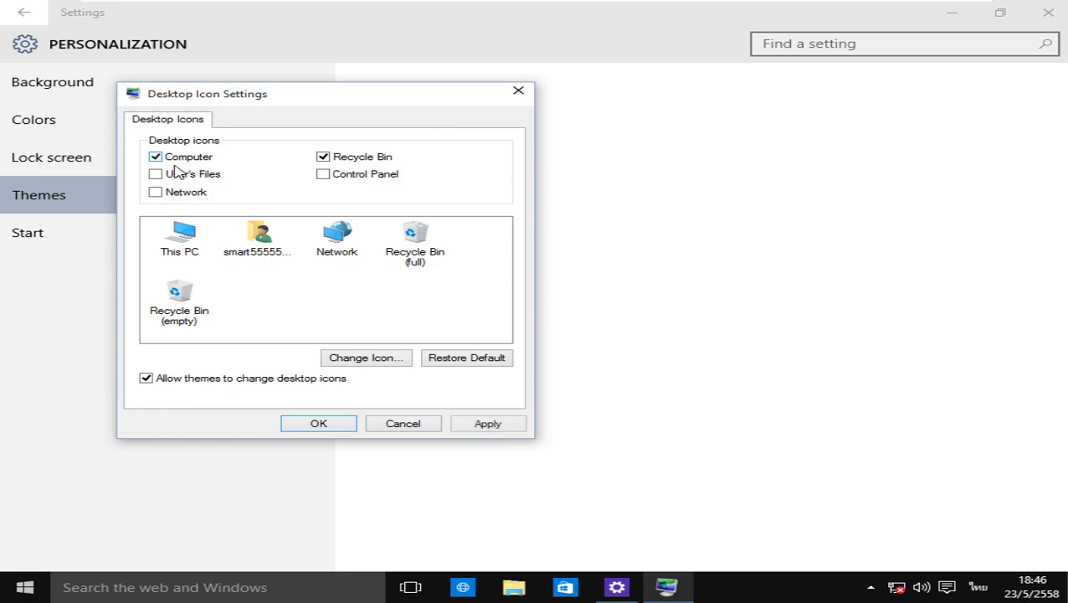
left_click(362, 175)
left_click(487, 423)
left_click(331, 424)
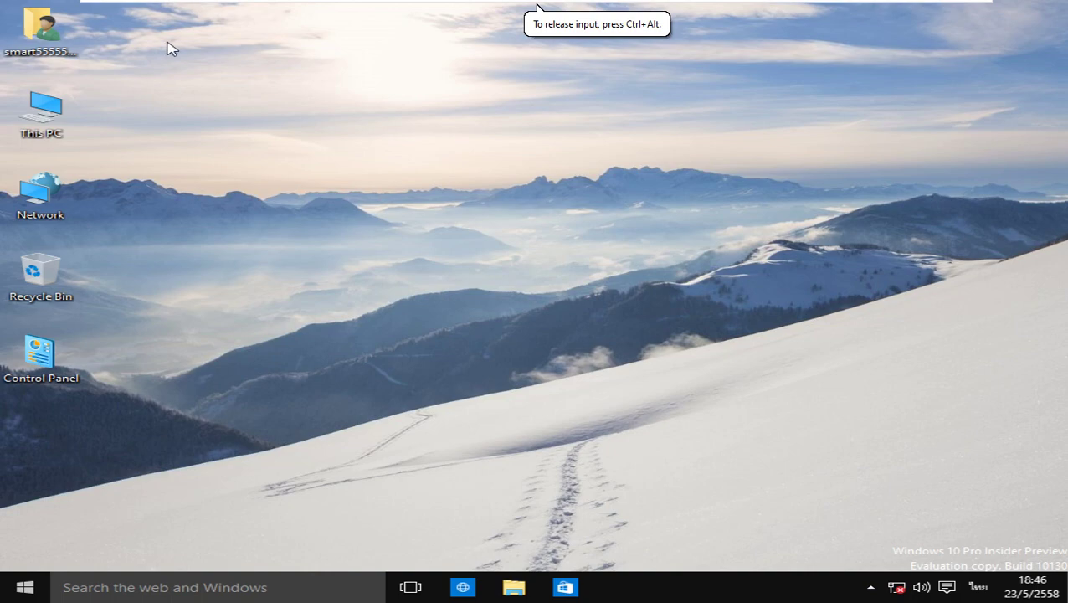
Move the user folder icon below This PC on the desktop and open the properties of This PC
left_click_drag(38, 29, 109, 109)
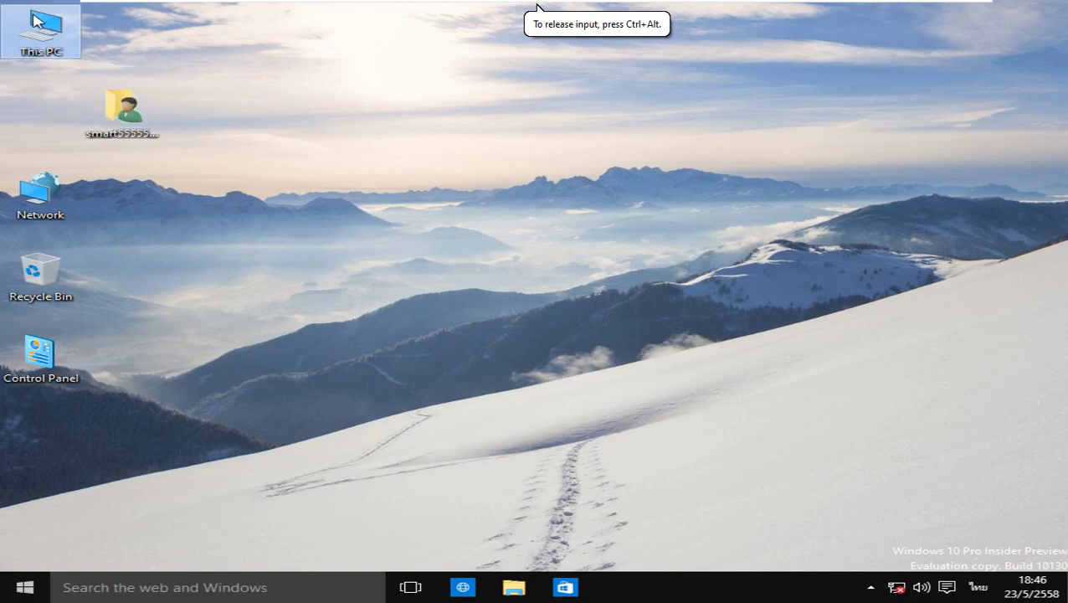
right_click(39, 37)
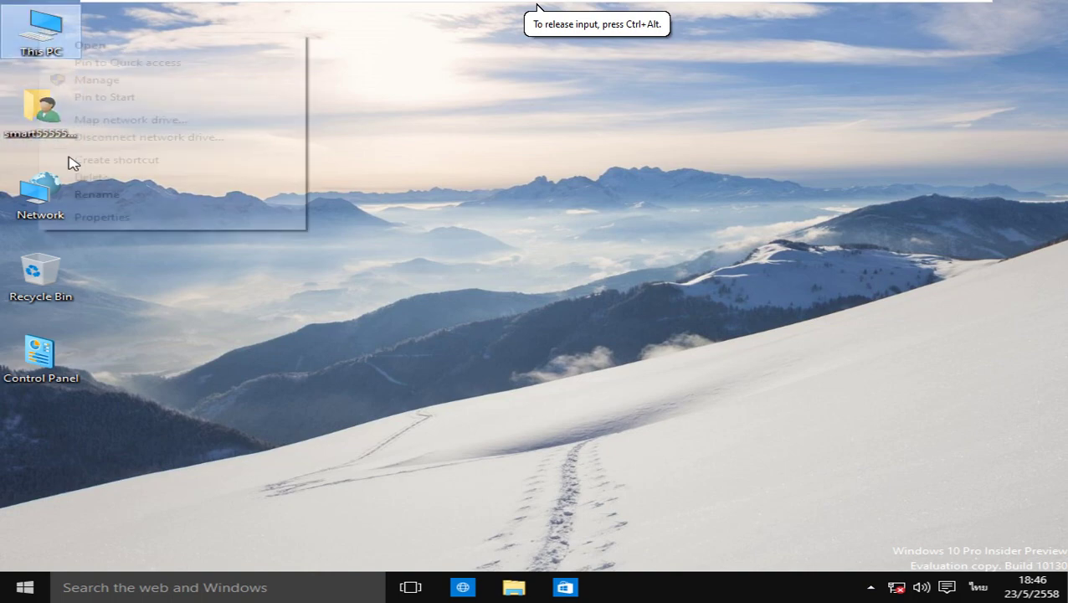
left_click(105, 217)
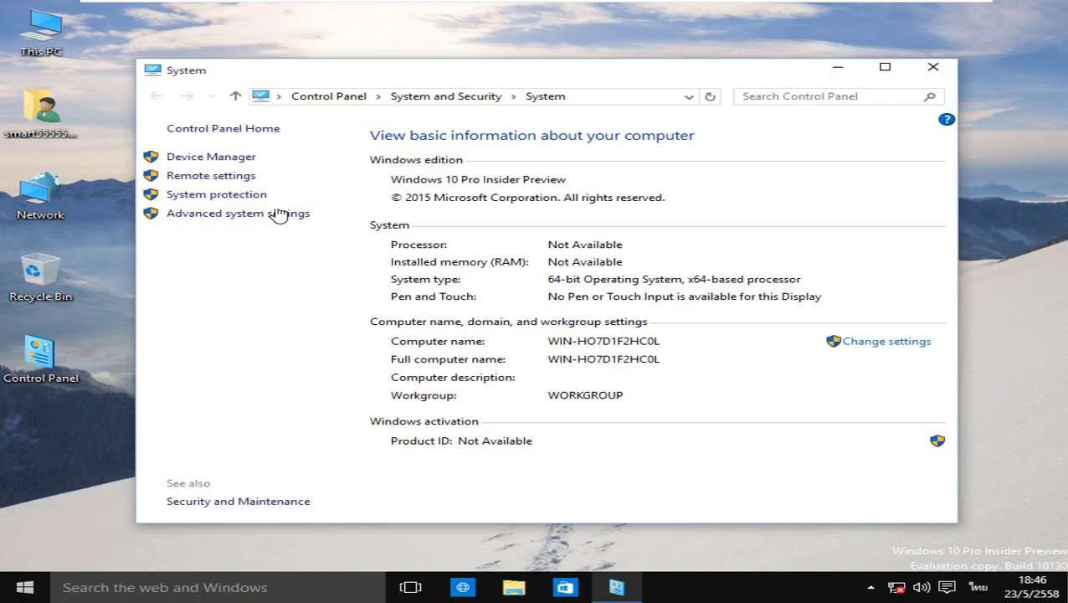
Open the display settings from the desktop
right_click(215, 47)
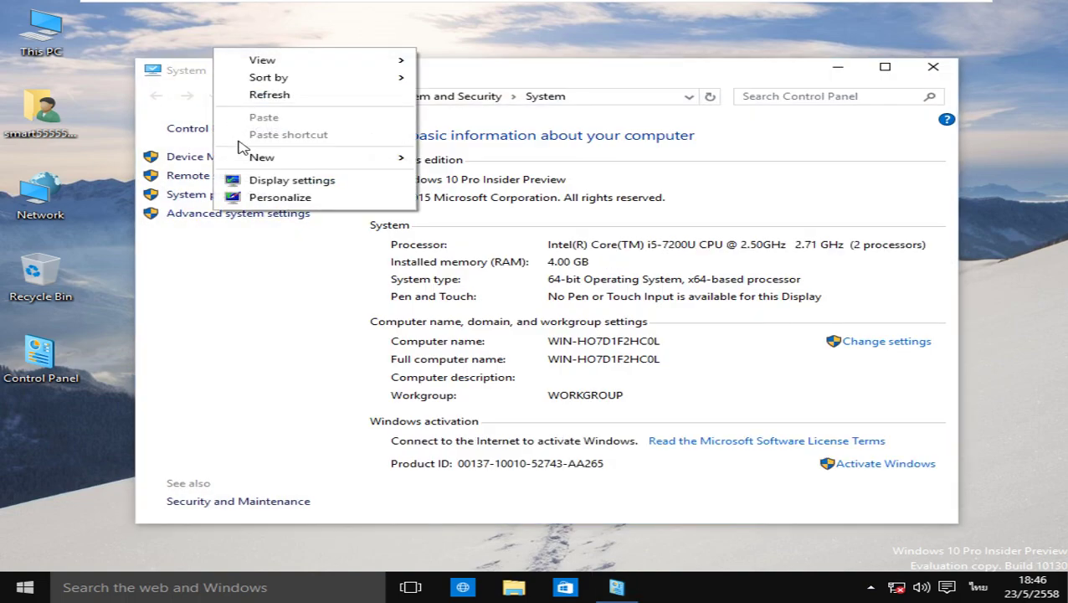
left_click(252, 198)
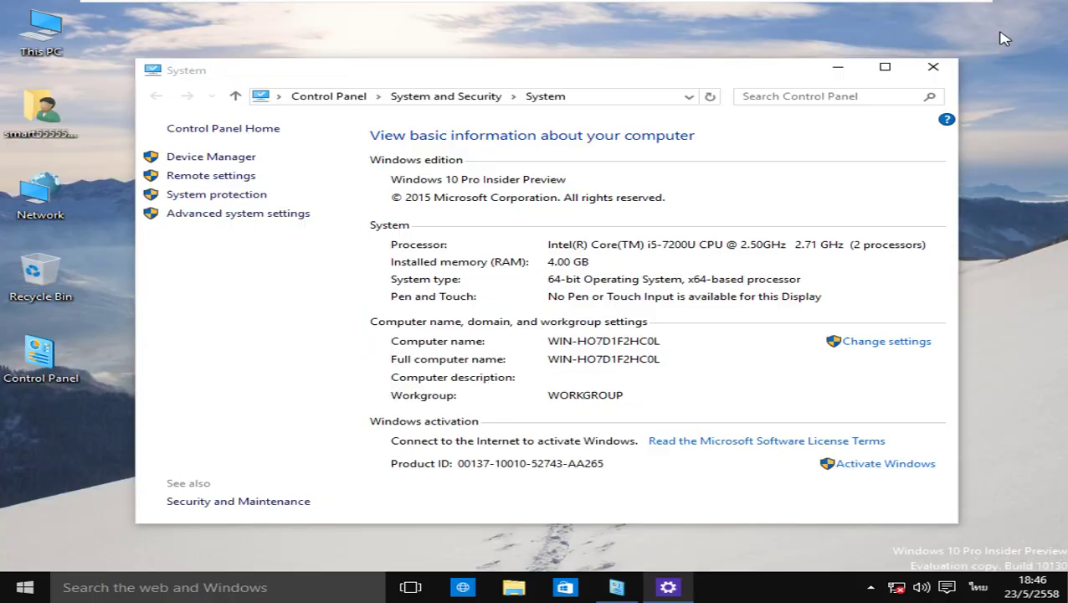
right_click(1017, 23)
left_click(1019, 157)
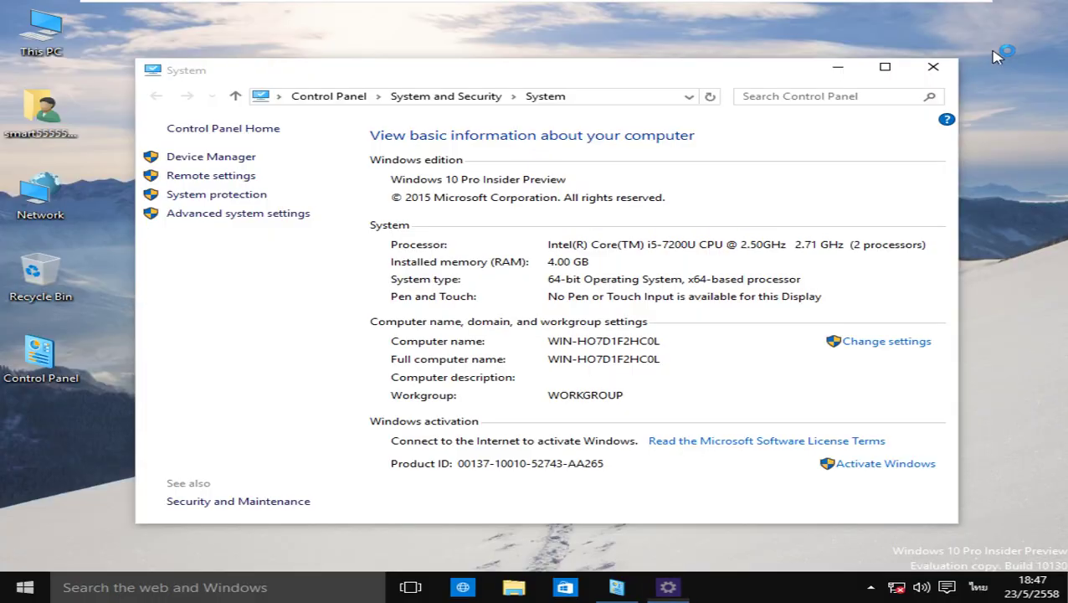
right_click(1001, 138)
left_click(971, 262)
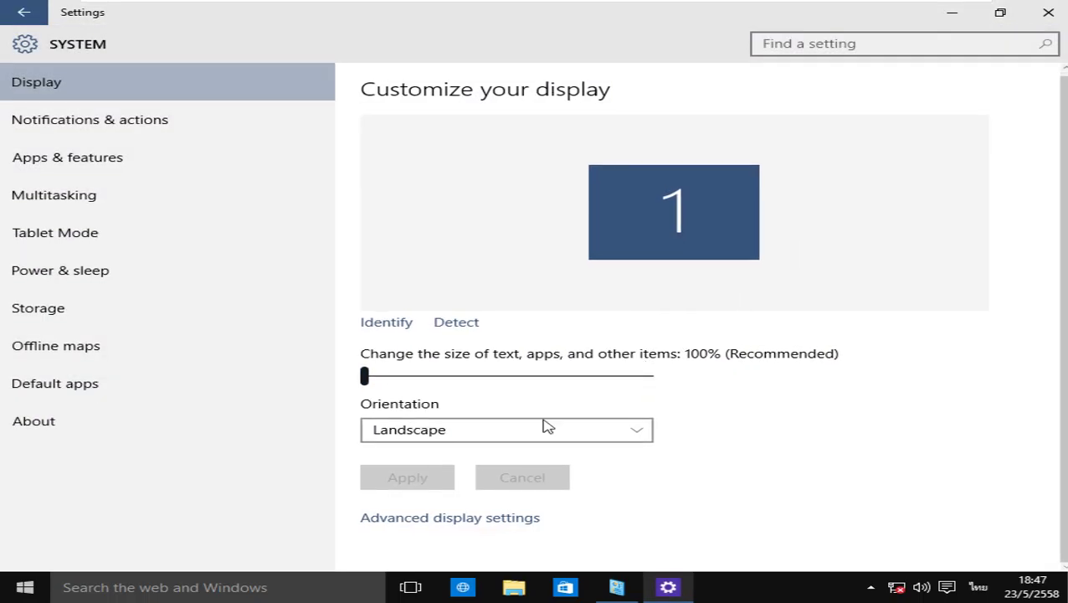
Set the display resolution to 1366 × 768 in the advanced display settings, keep the change and check the Start menu
left_click(484, 520)
scroll(449, 489, "down", 2)
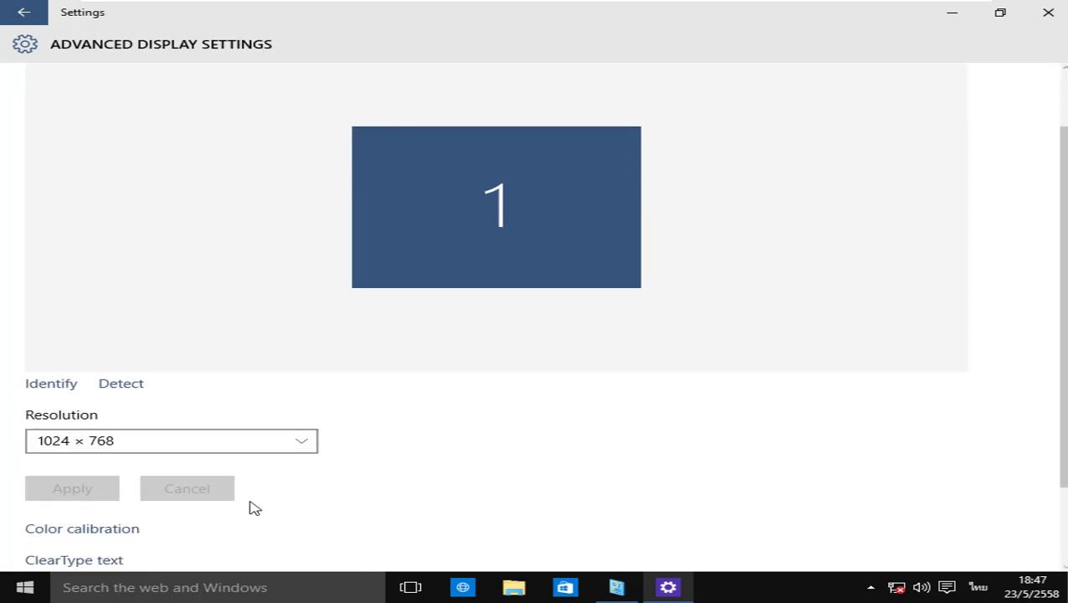
left_click(238, 443)
left_click(236, 239)
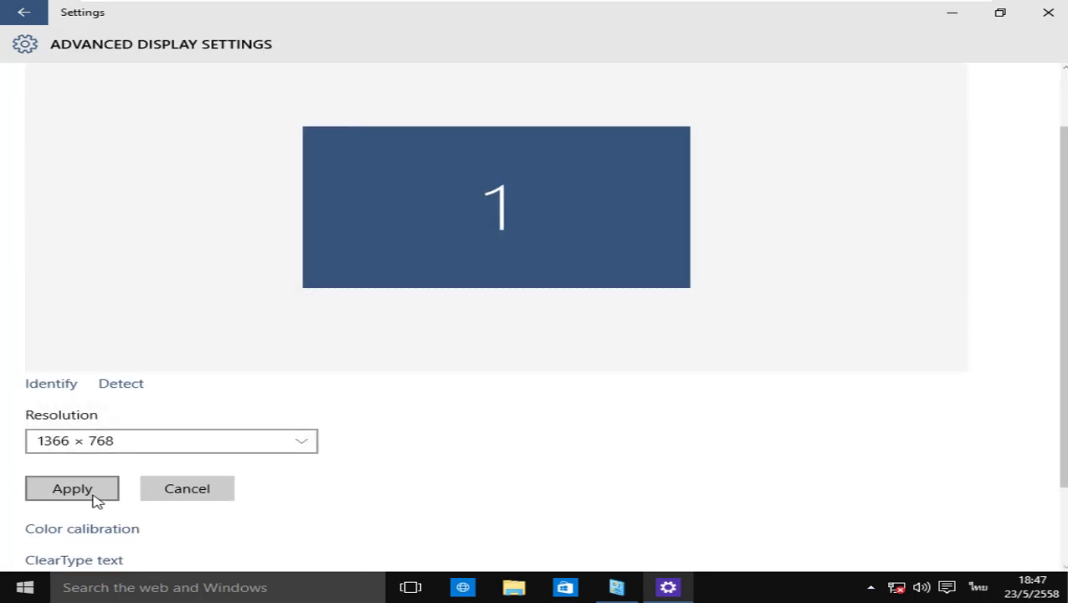
left_click(88, 494)
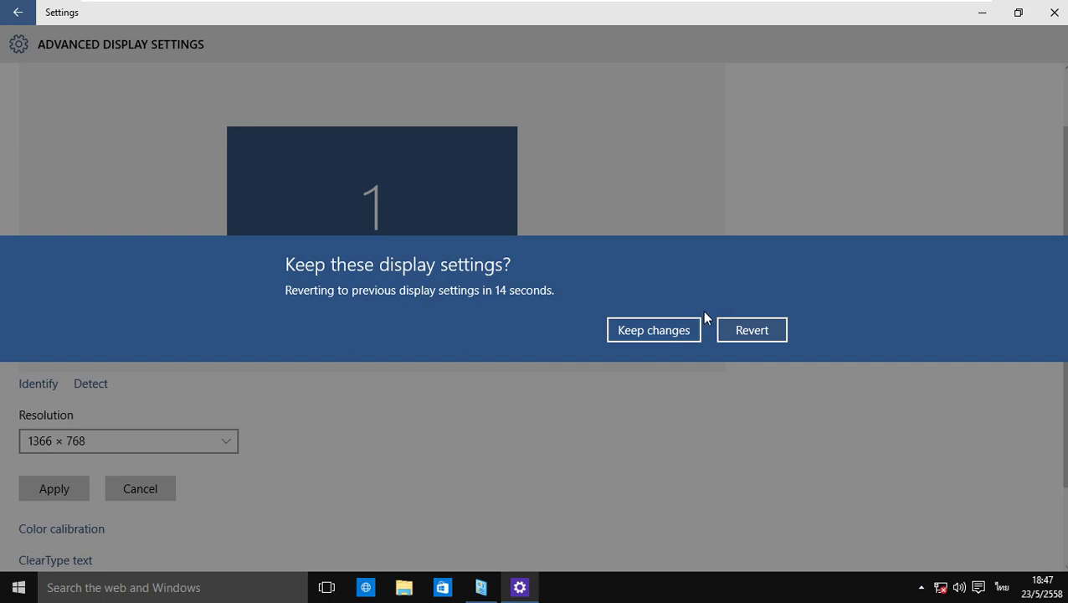
left_click(683, 331)
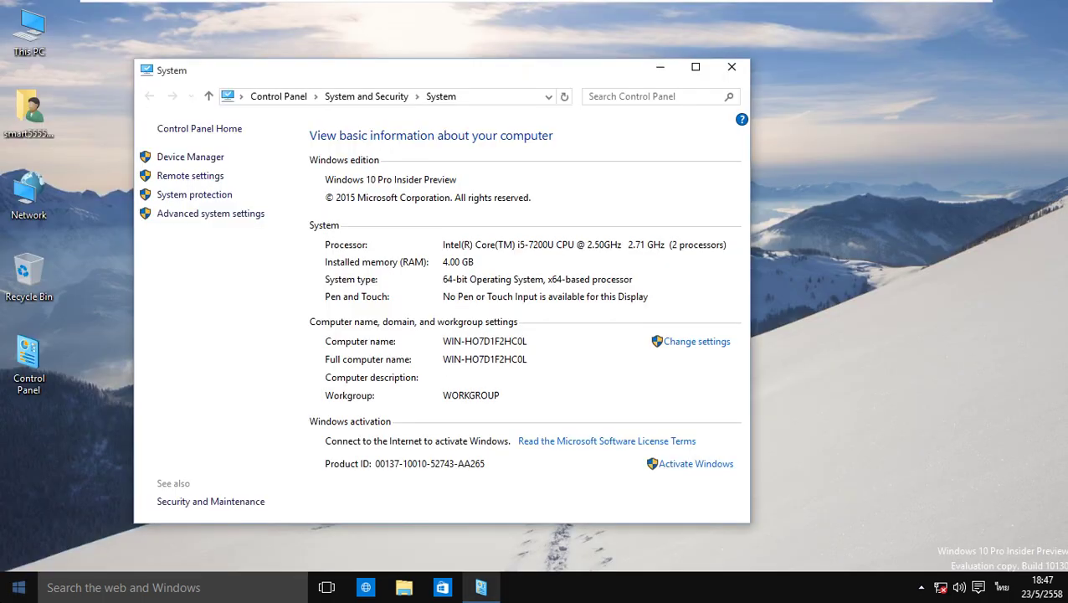
key("super")
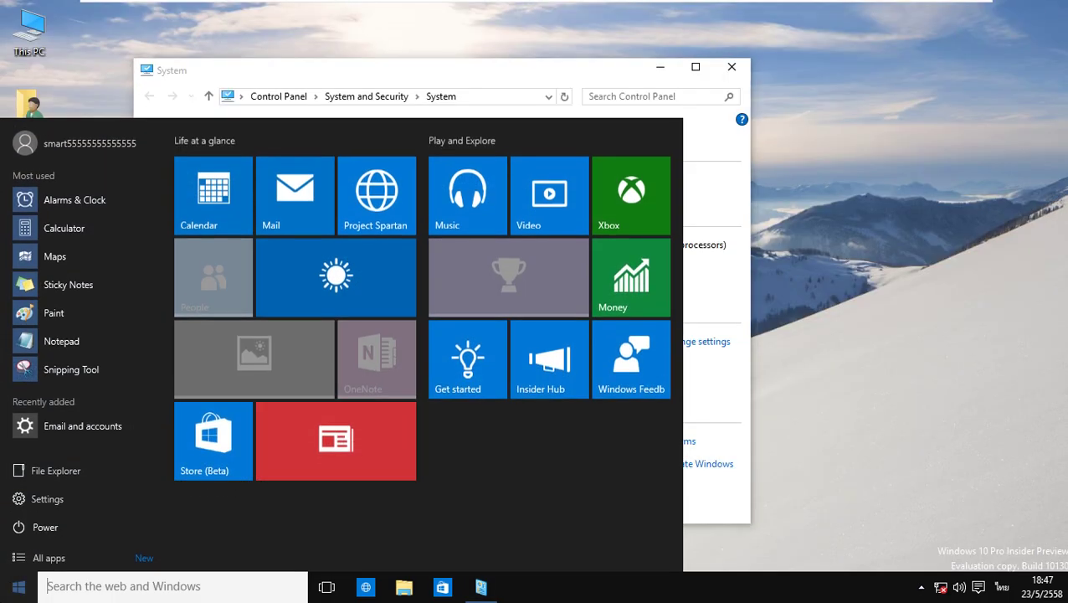
left_click(317, 60)
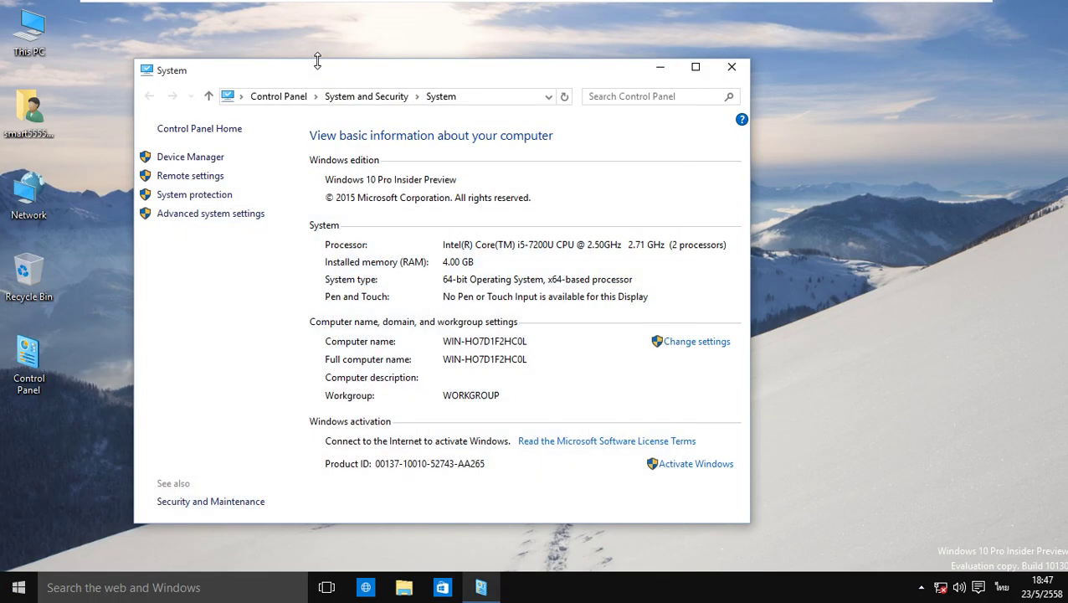
Open Control Panel from the desktop and view its items as large icons
double_click(29, 360)
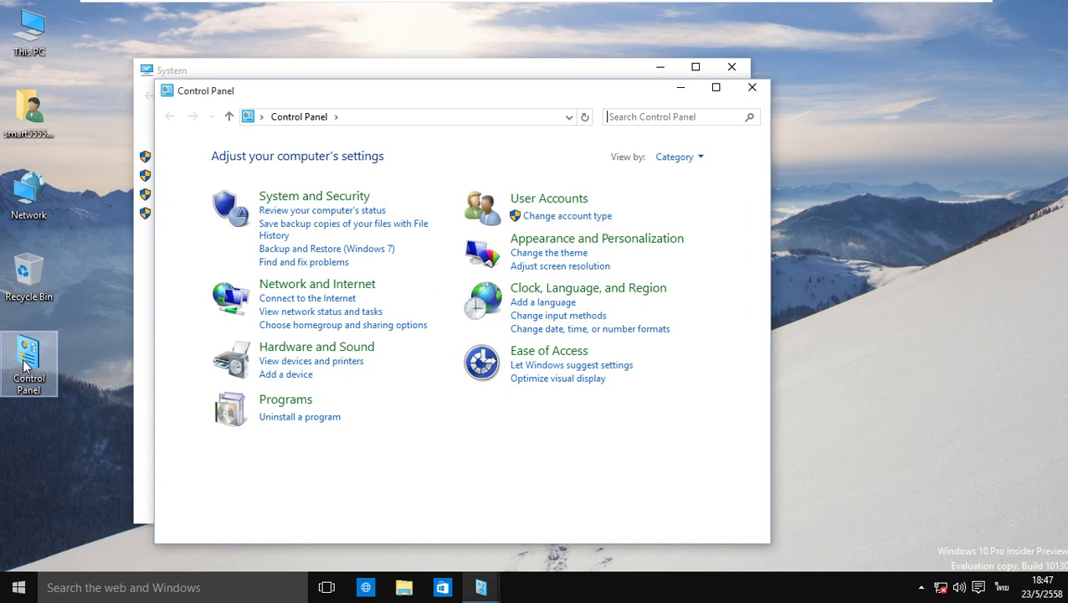
left_click(675, 158)
left_click(685, 177)
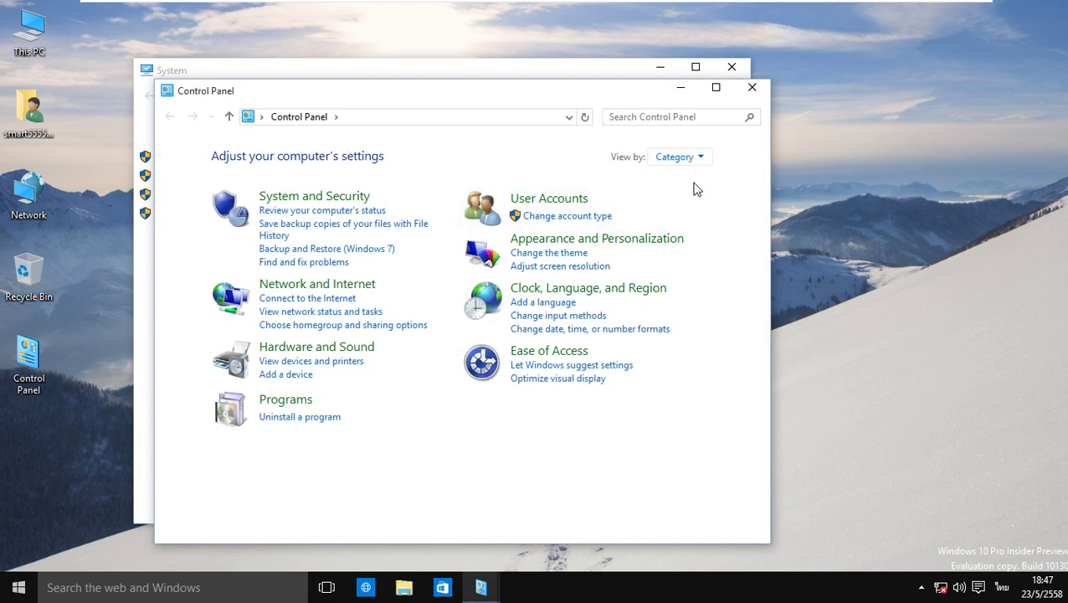
left_click(678, 158)
left_click(684, 200)
scroll(586, 293, "down", 2)
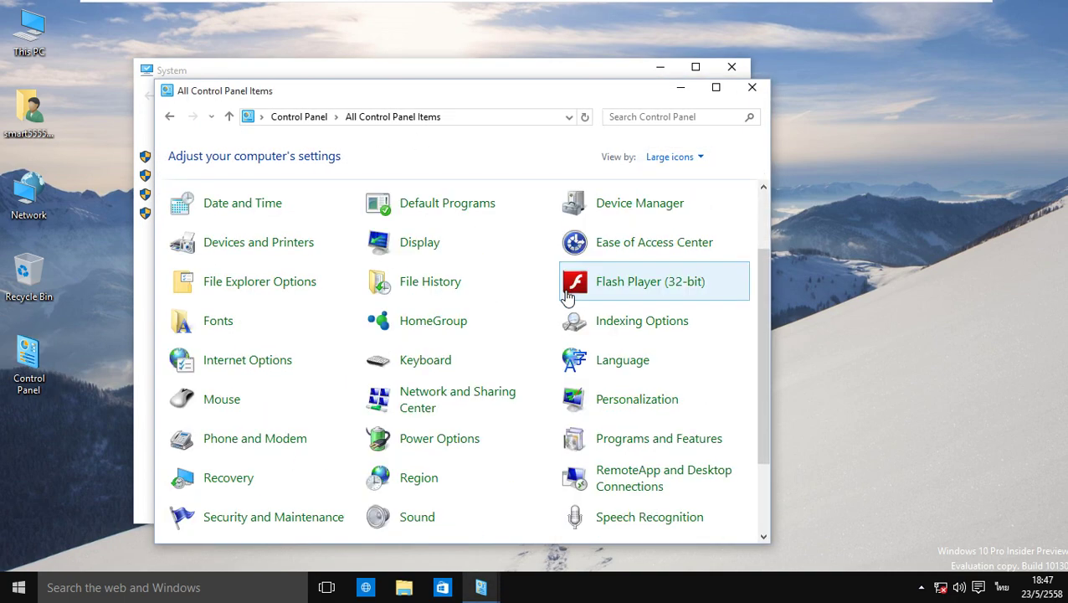
Set the Balanced power plan to never turn off the display, save it and close the Power Options and System windows
left_click(409, 445)
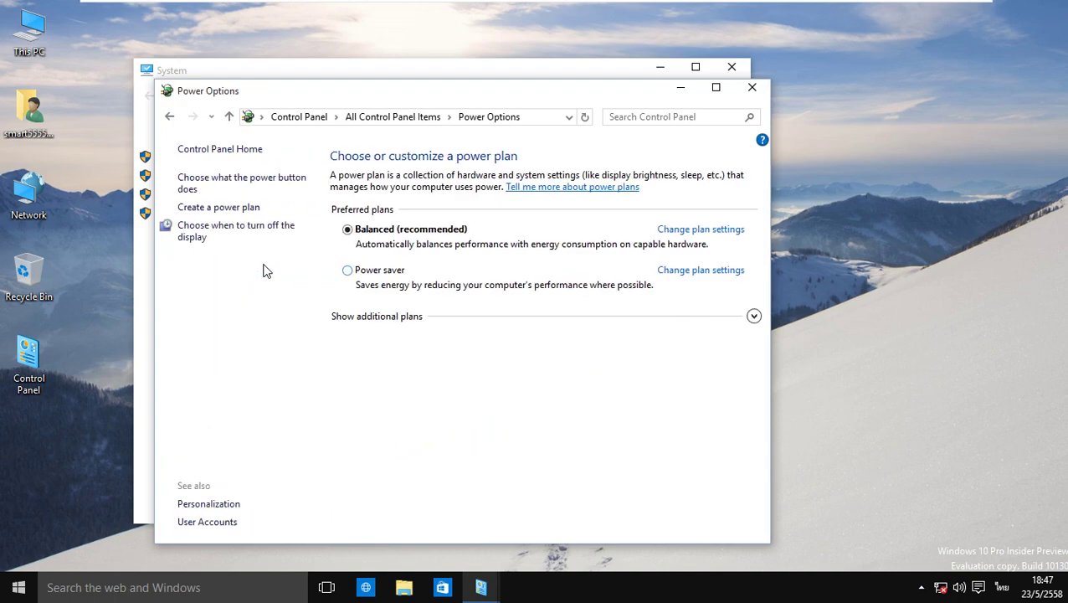
left_click(272, 228)
left_click(431, 212)
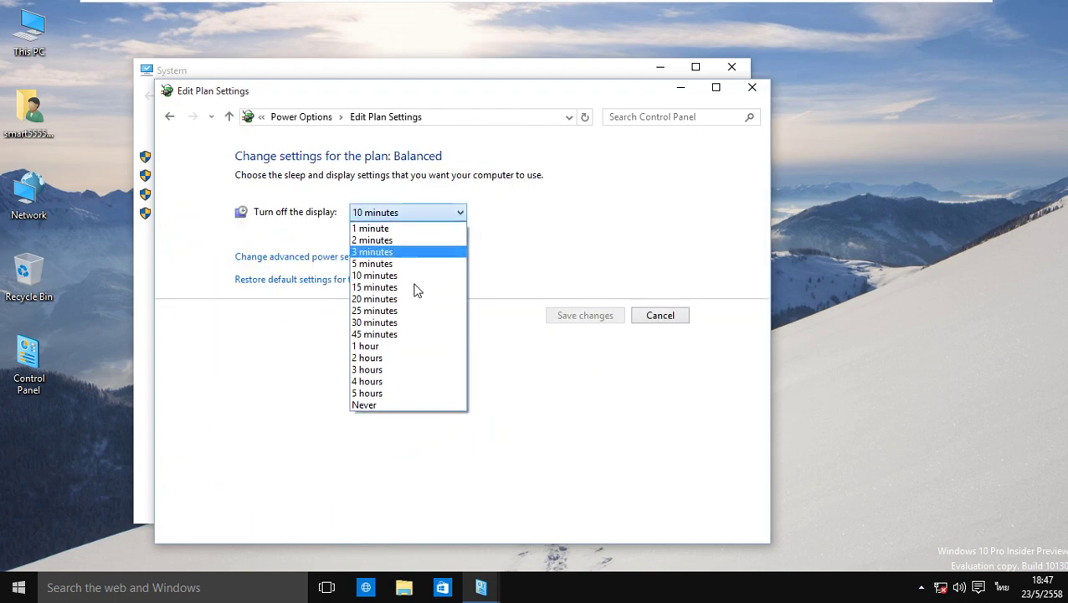
left_click(395, 405)
left_click(572, 315)
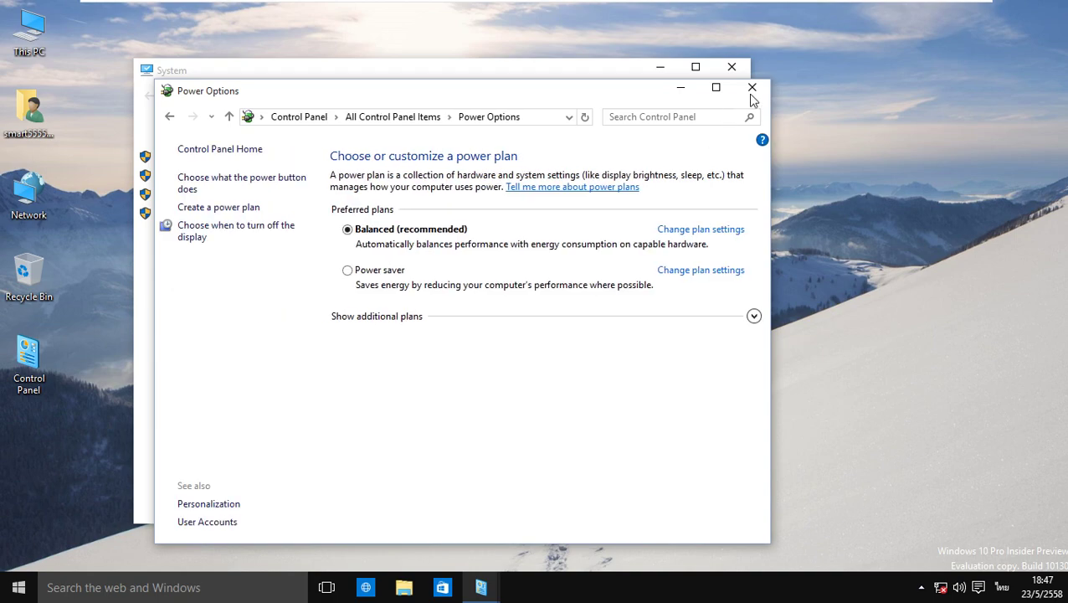
left_click(752, 87)
left_click(728, 72)
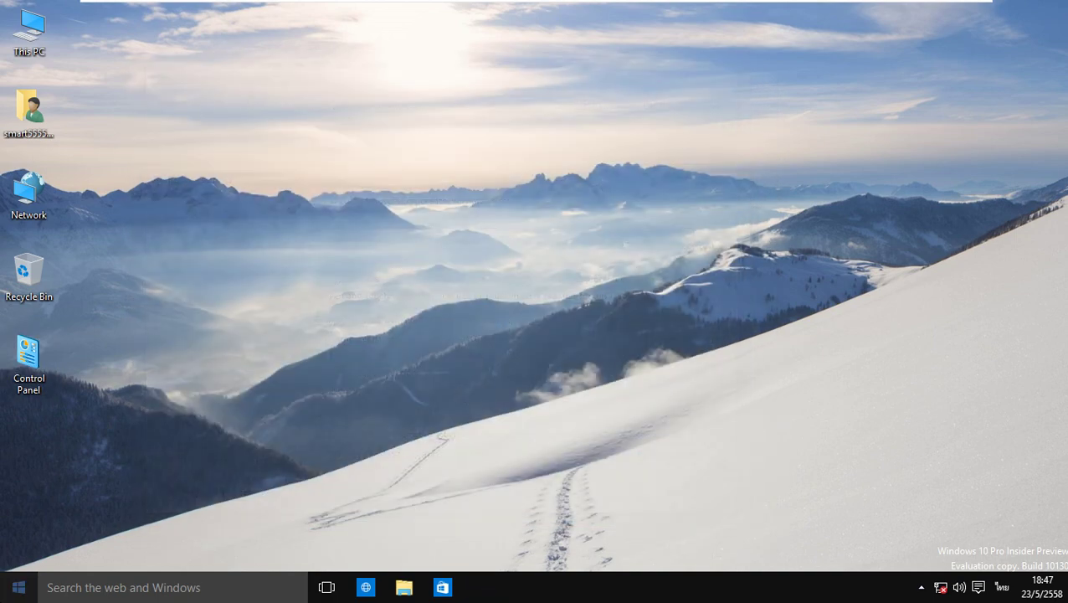
View the power choices in the Start menu and close the menu without choosing one
left_click(19, 587)
left_click(22, 525)
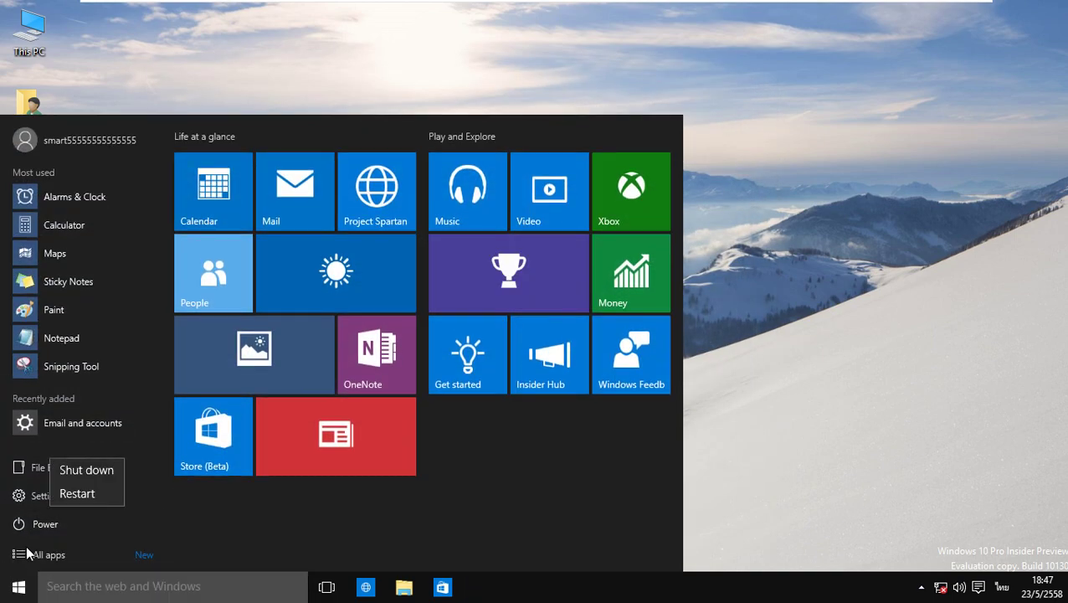
left_click(25, 553)
left_click(36, 554)
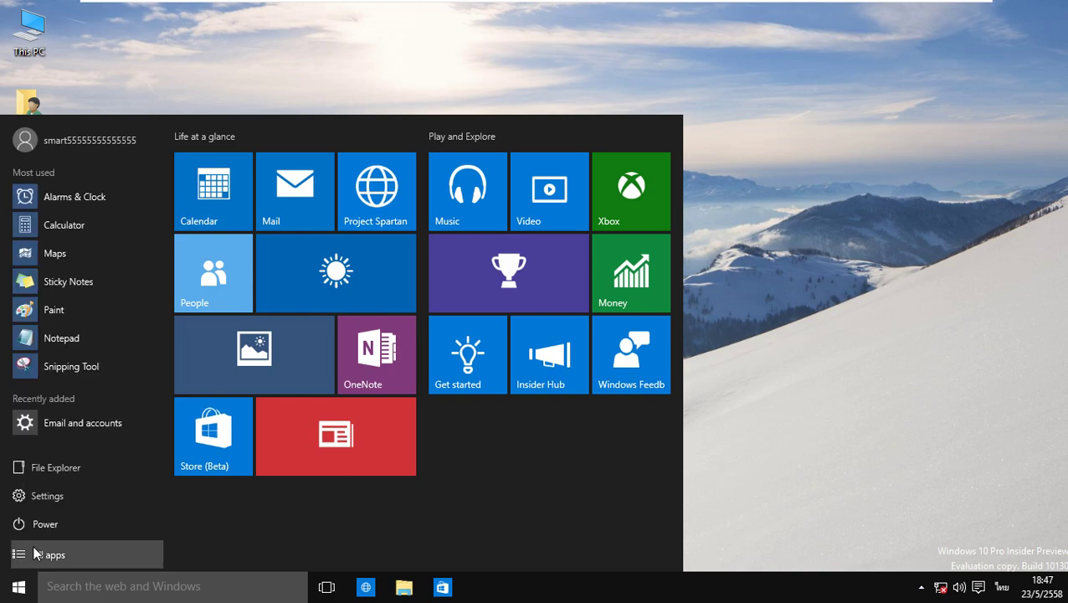
left_click(772, 419)
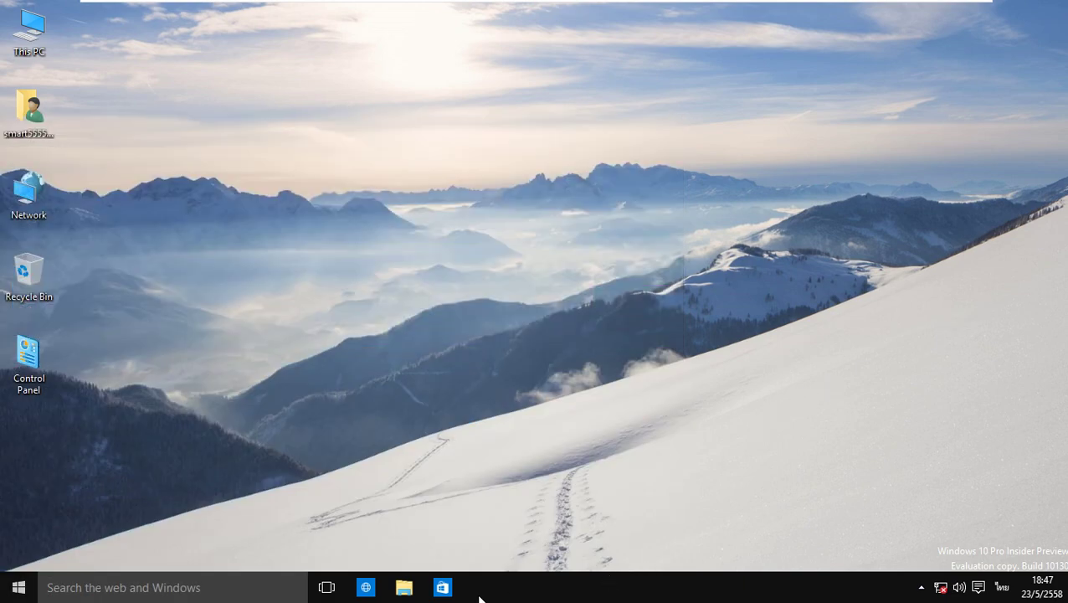
Show This PC in File Explorer and mount the VMware Tools installer disc in the virtual machine
left_click(390, 593)
left_click(186, 299)
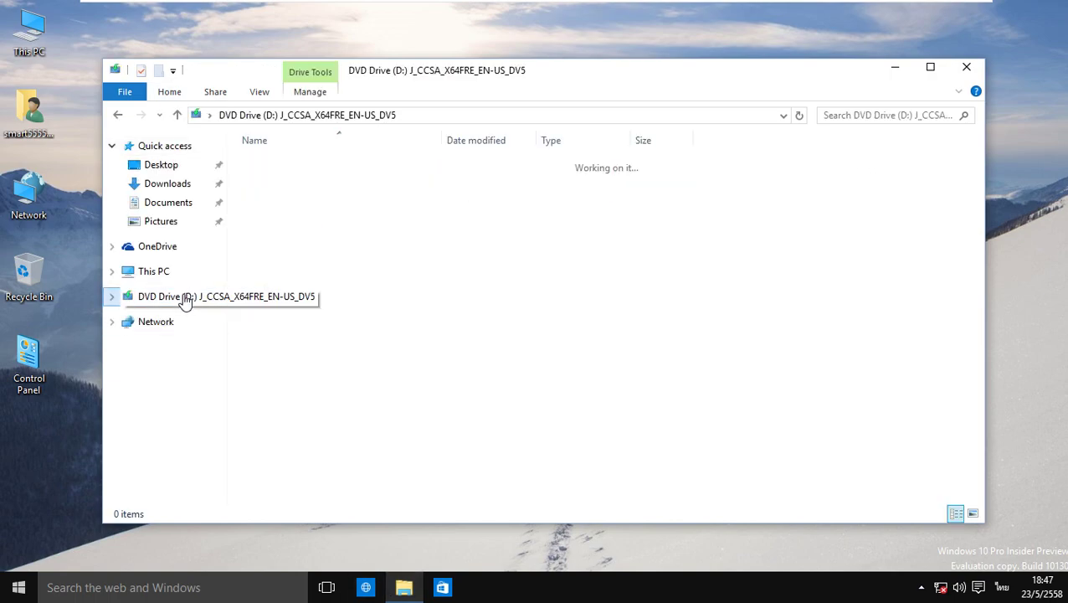
left_click(186, 270)
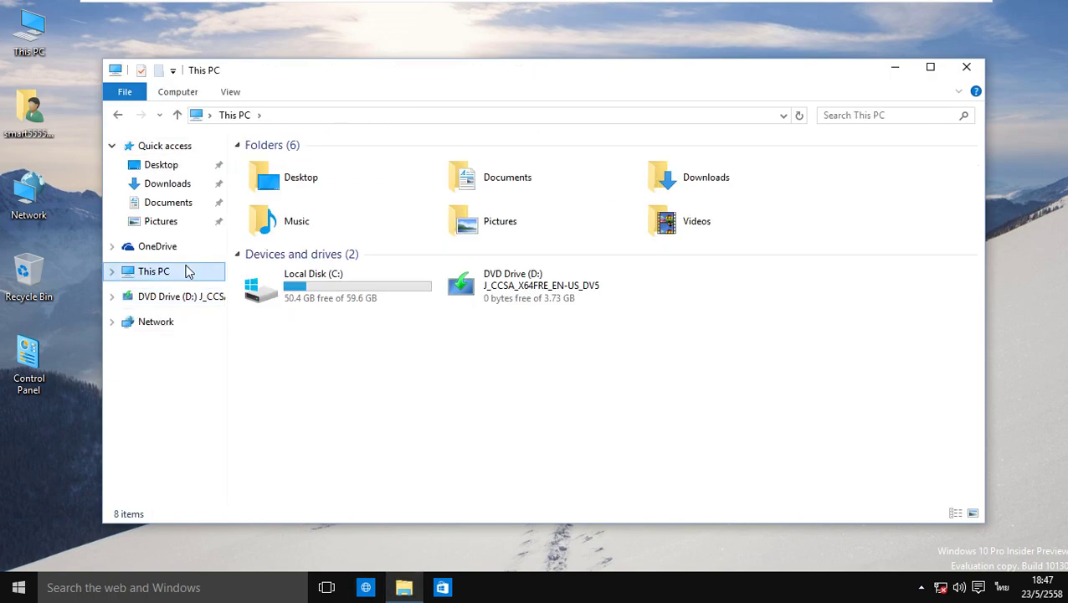
left_click(178, 8)
mouse_move(168, 83)
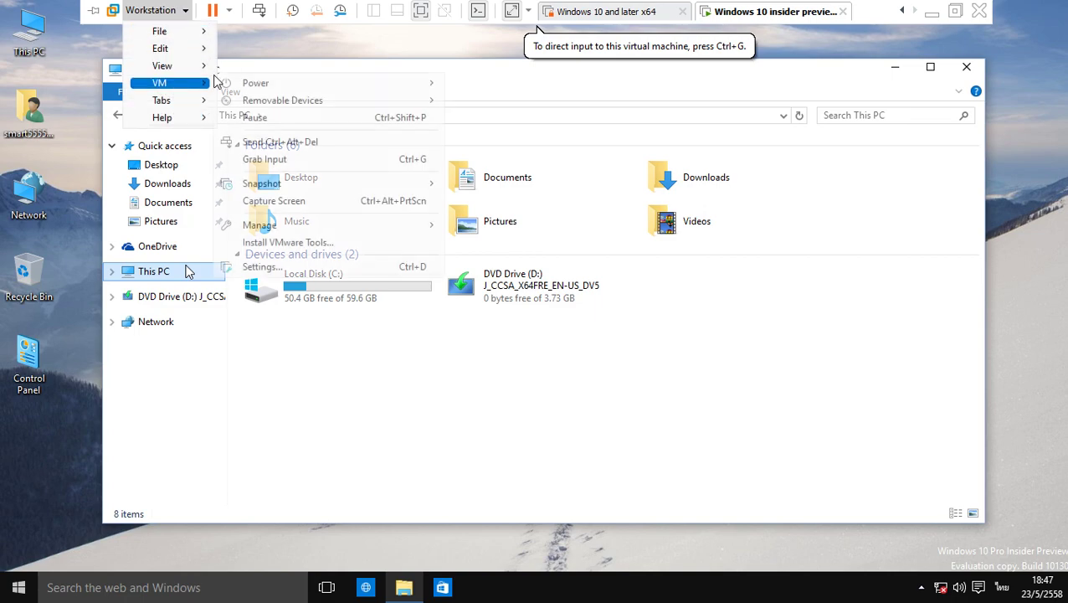
left_click(289, 243)
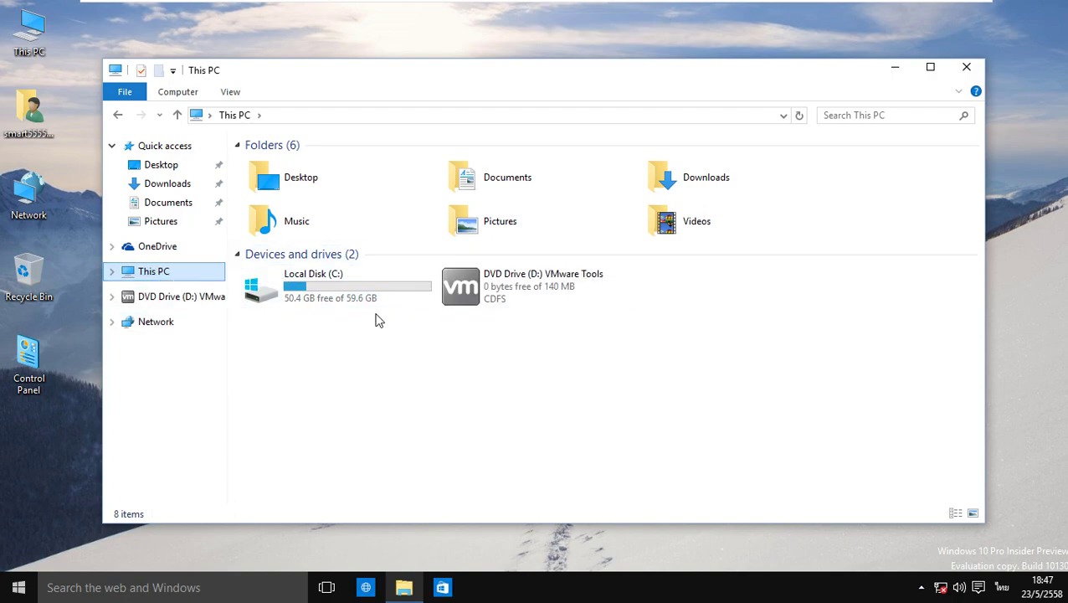
Run the VMware Tools installer from the DVD drive, approve the elevation request and close File Explorer
left_click(545, 289)
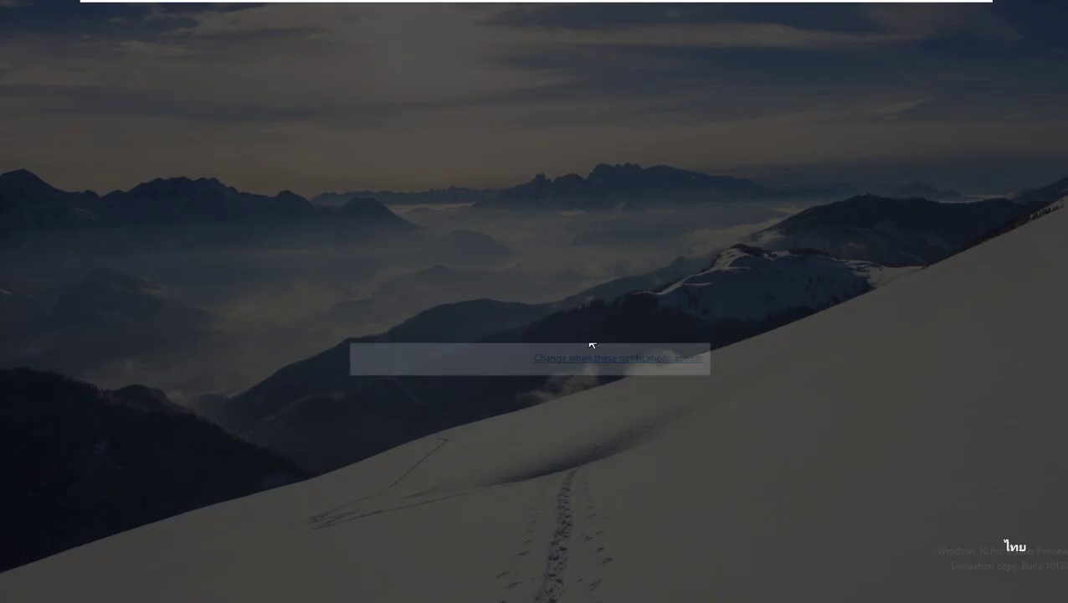
left_click(583, 329)
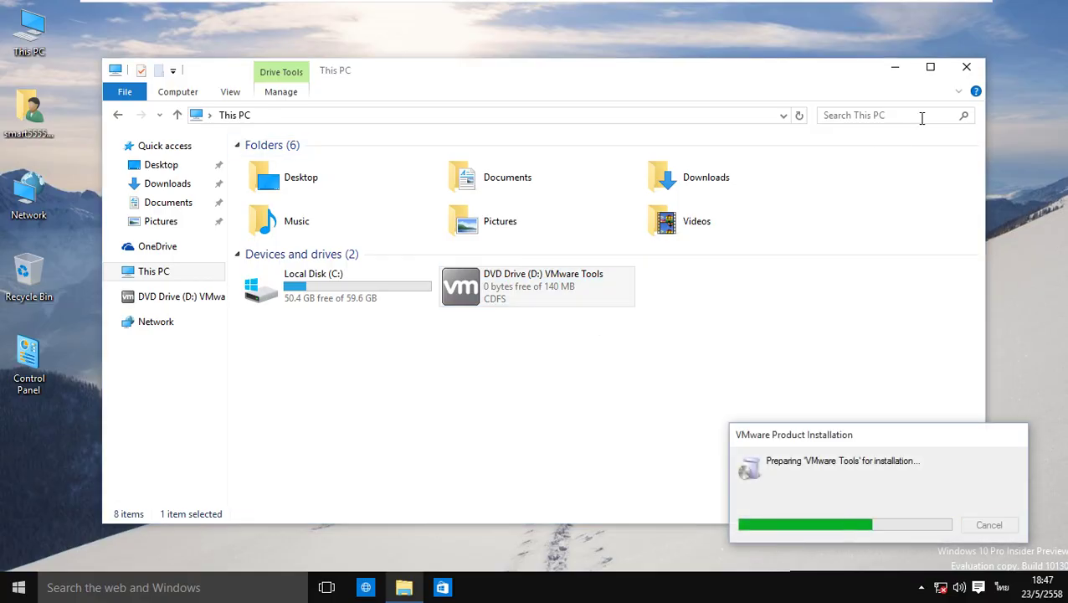
left_click(966, 67)
Open the web and Windows search pane and close its Cortana page
left_click(11, 594)
left_click(12, 594)
left_click(11, 594)
left_click(12, 595)
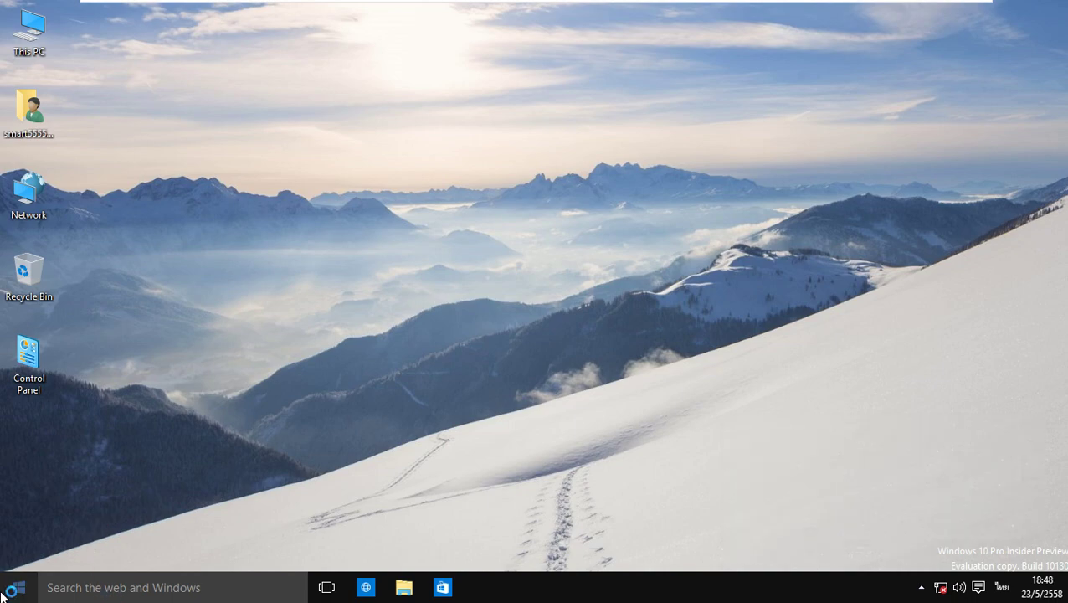
left_click(75, 600)
left_click(76, 591)
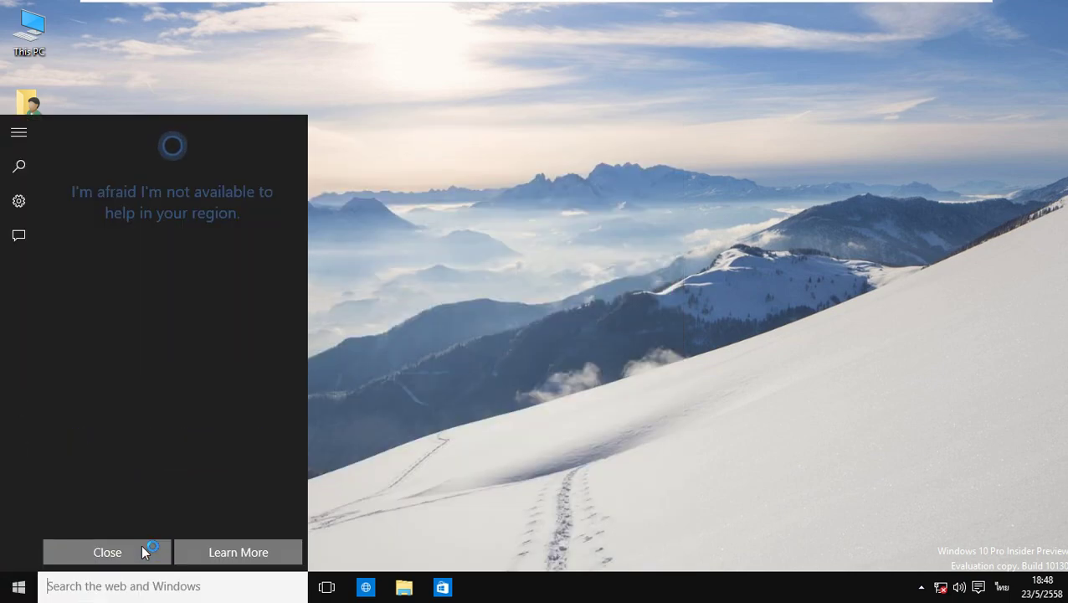
left_click(107, 552)
Show the touch keyboard button on the taskbar and switch the input language to English
right_click(497, 586)
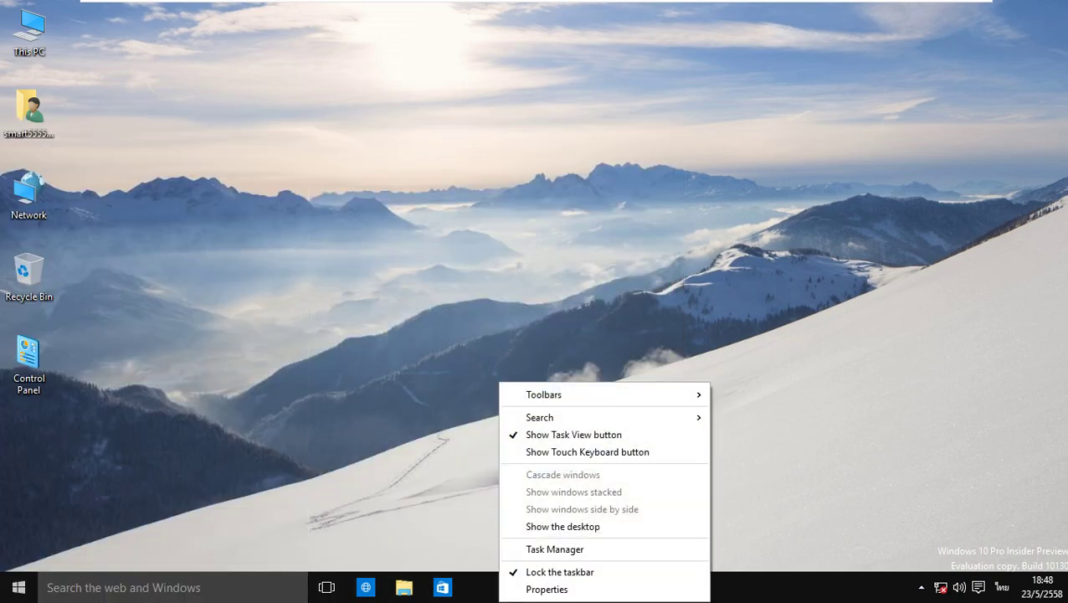
left_click(514, 448)
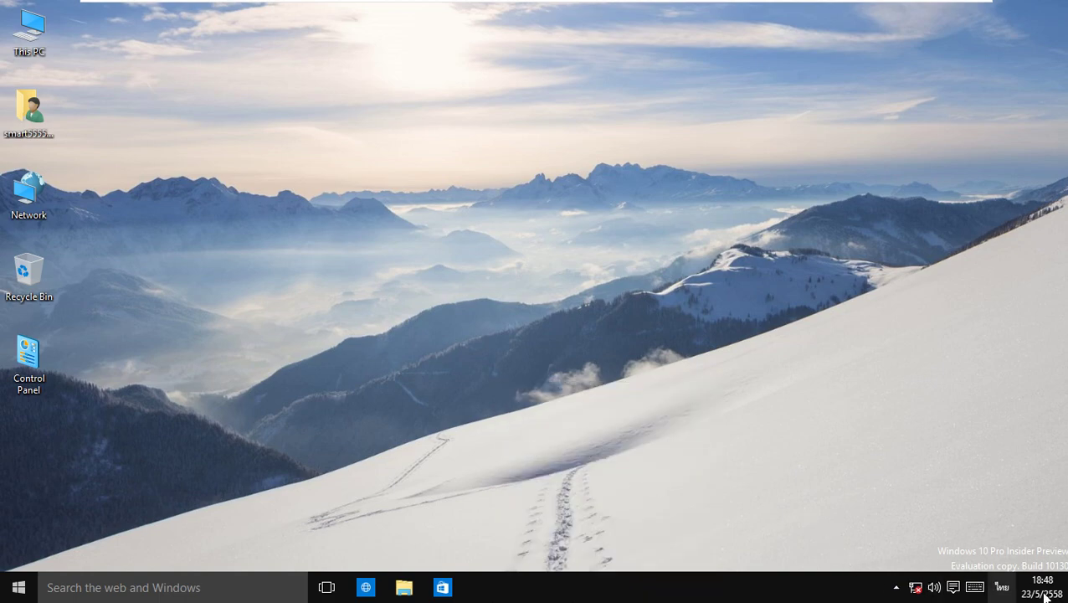
left_click(1002, 587)
left_click(996, 495)
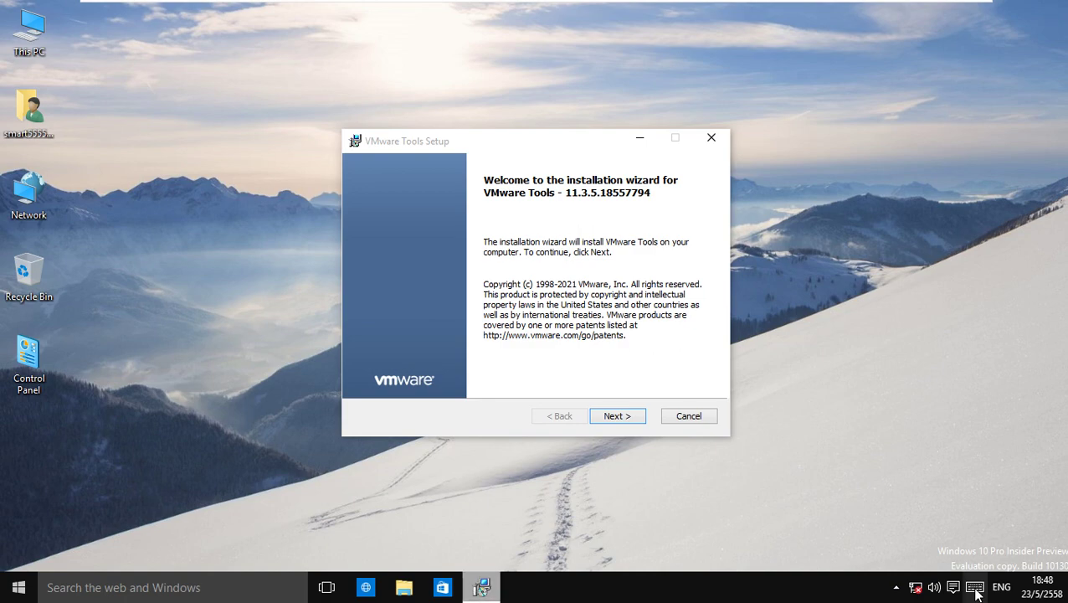
Try out the touch keyboard from the taskbar
left_click(975, 588)
left_click(863, 400)
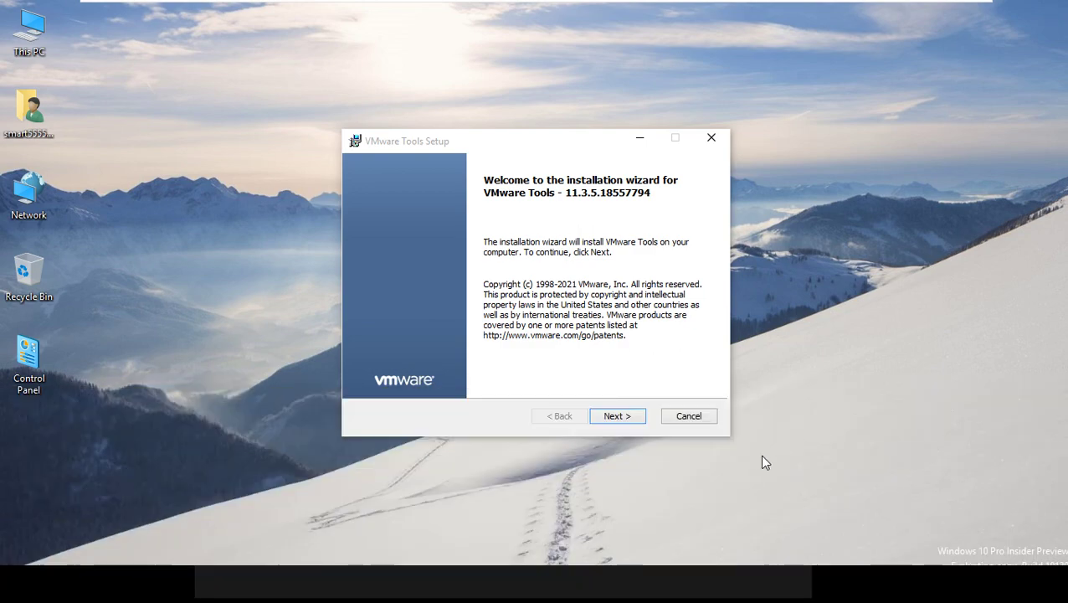
Continue past the VMware Tools welcome page to start the installation
left_click(617, 416)
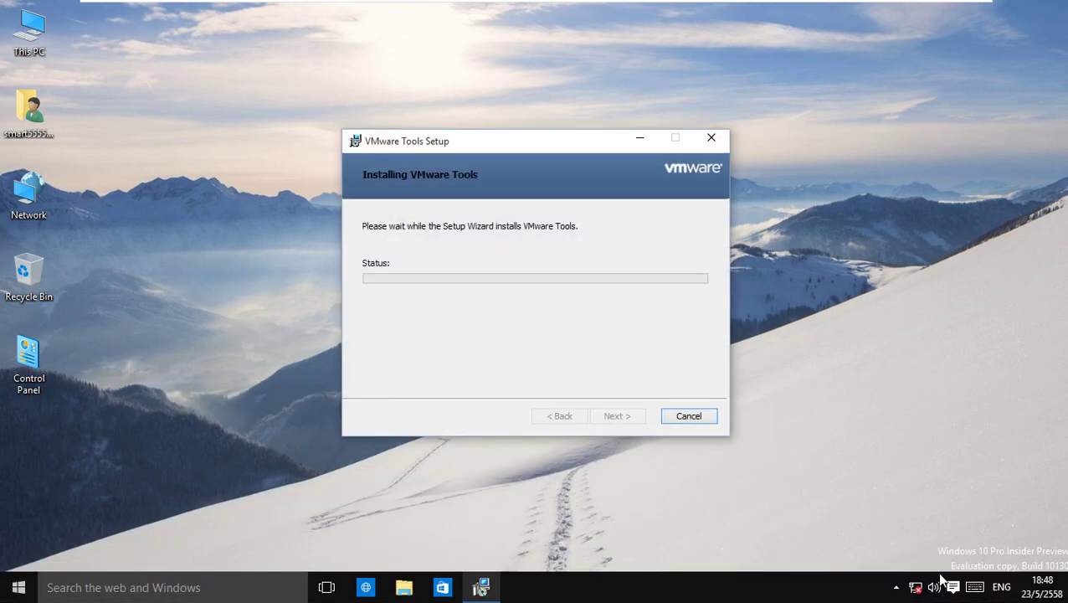
View the VPN settings page and the expanded quick actions from the notification center, then close them
left_click(954, 588)
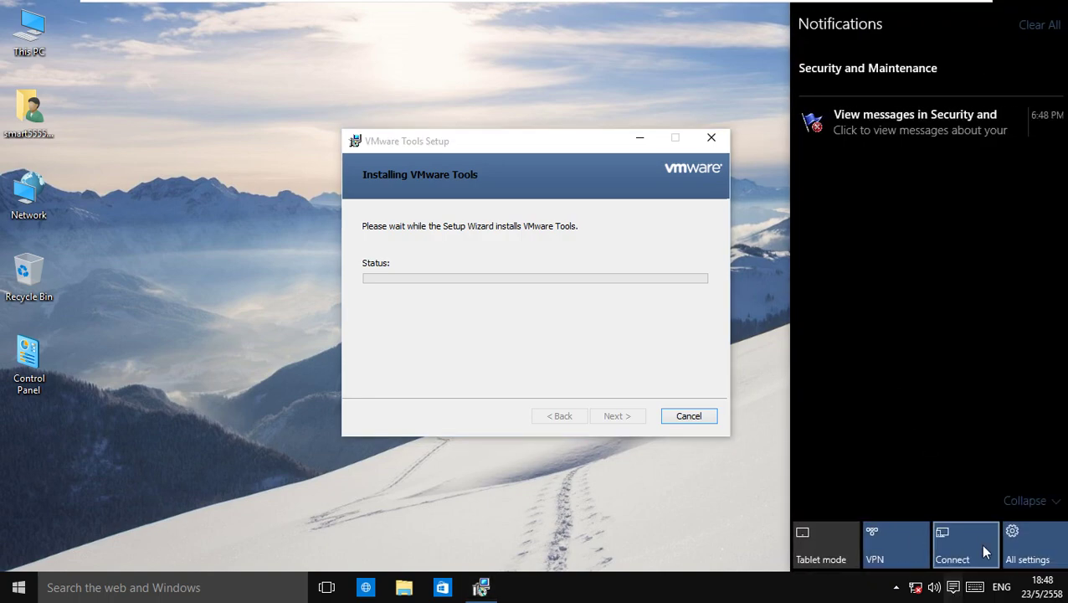
left_click(1026, 544)
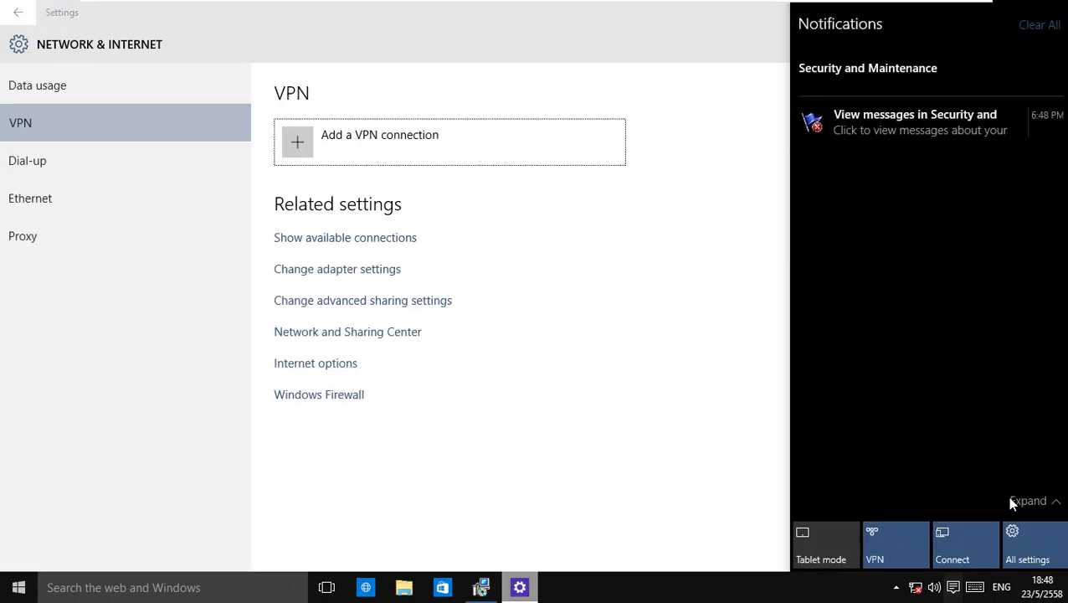
left_click(1011, 499)
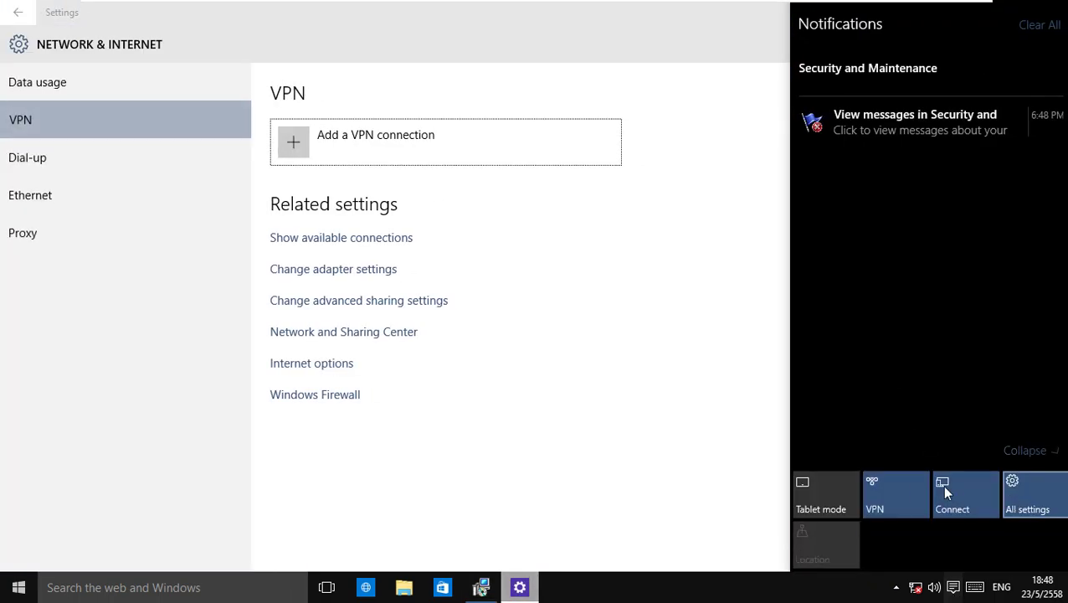
left_click(467, 504)
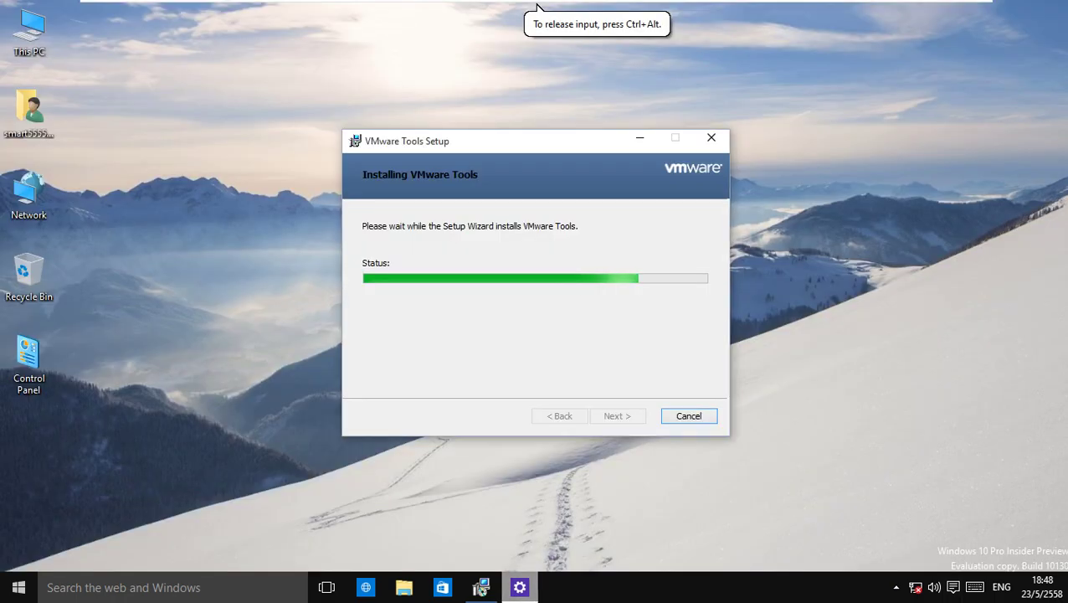
View the calendar of the taskbar clock and close it
left_click(1046, 590)
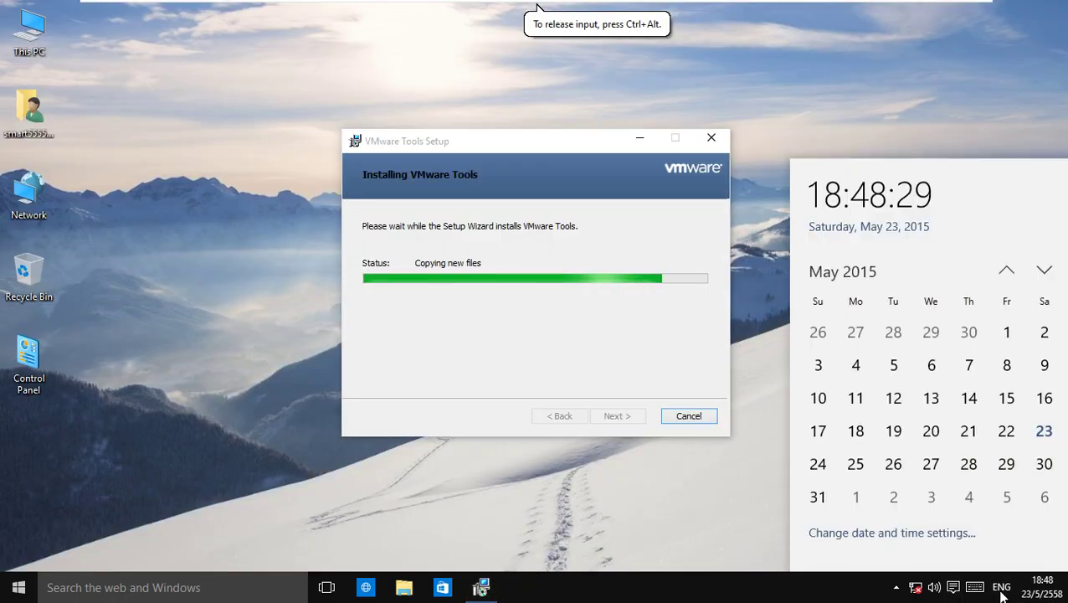
left_click(981, 590)
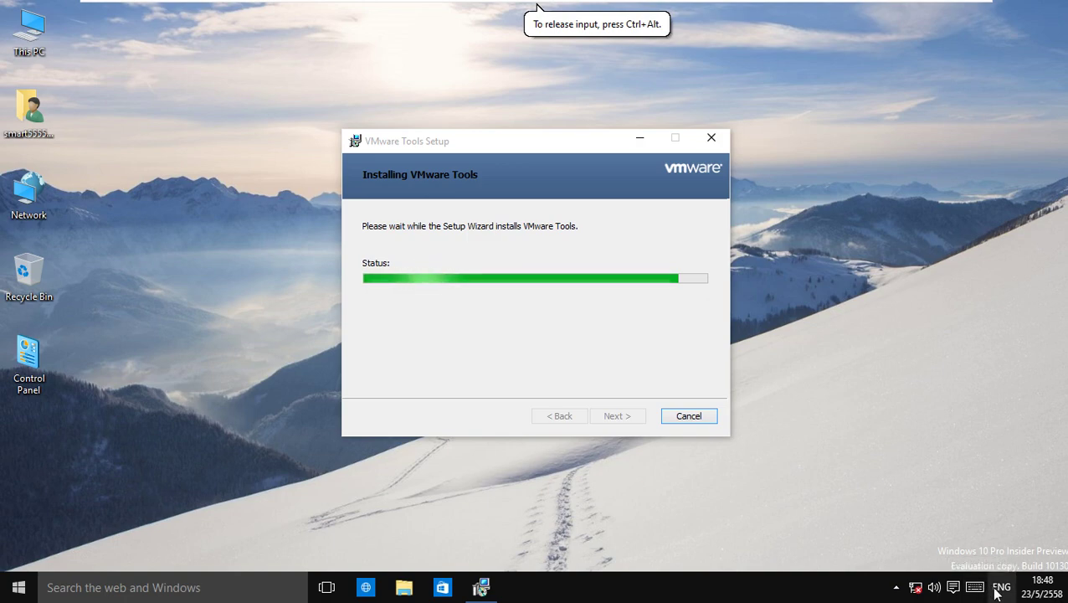
left_click(1001, 587)
Turn on tablet mode from the notification center's quick actions
left_click(955, 590)
left_click(955, 590)
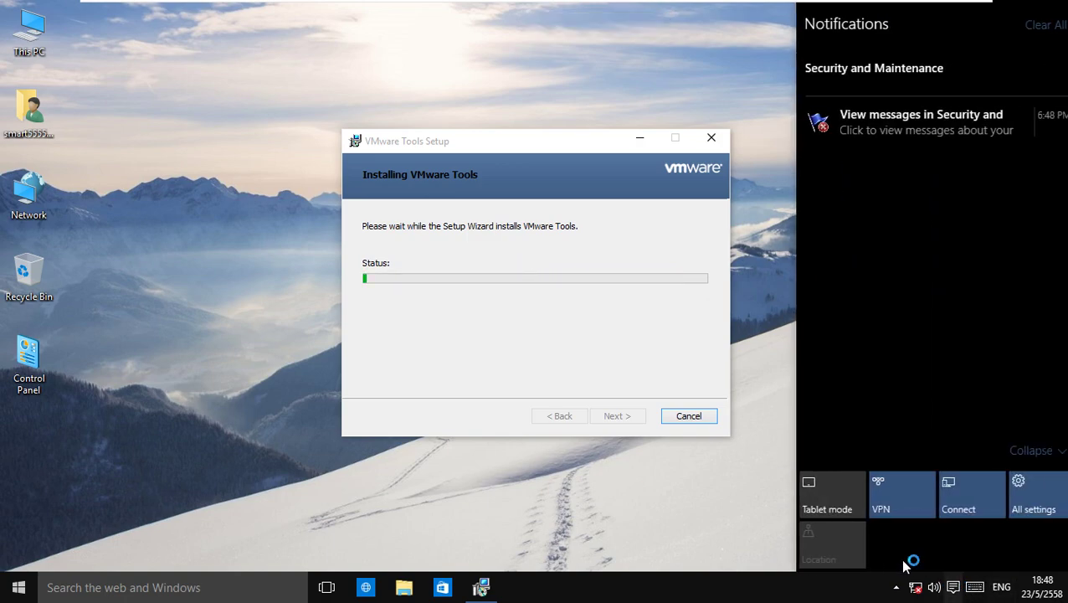
left_click(808, 511)
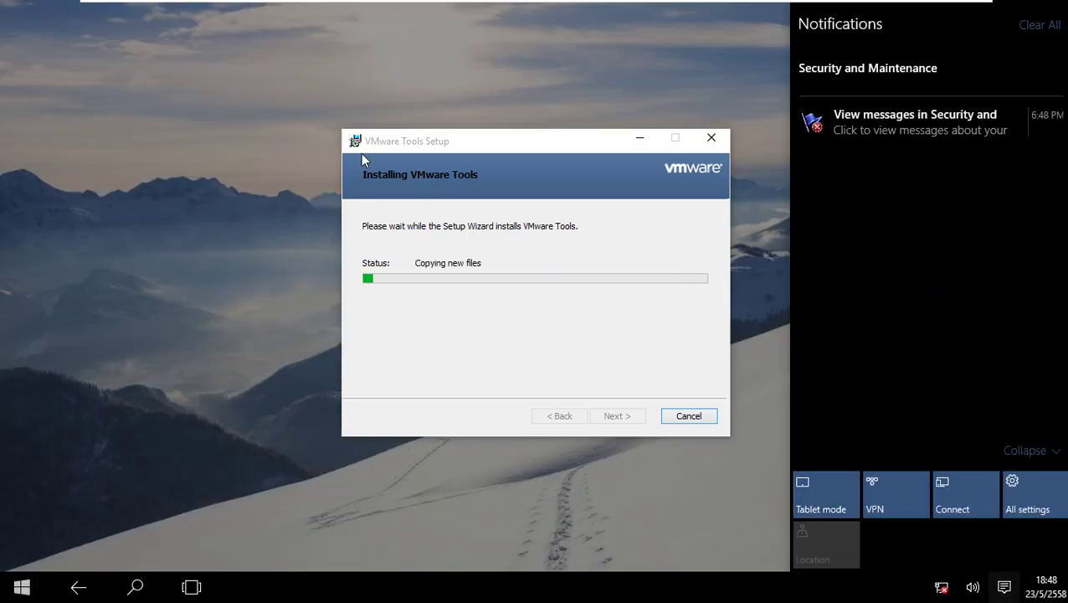